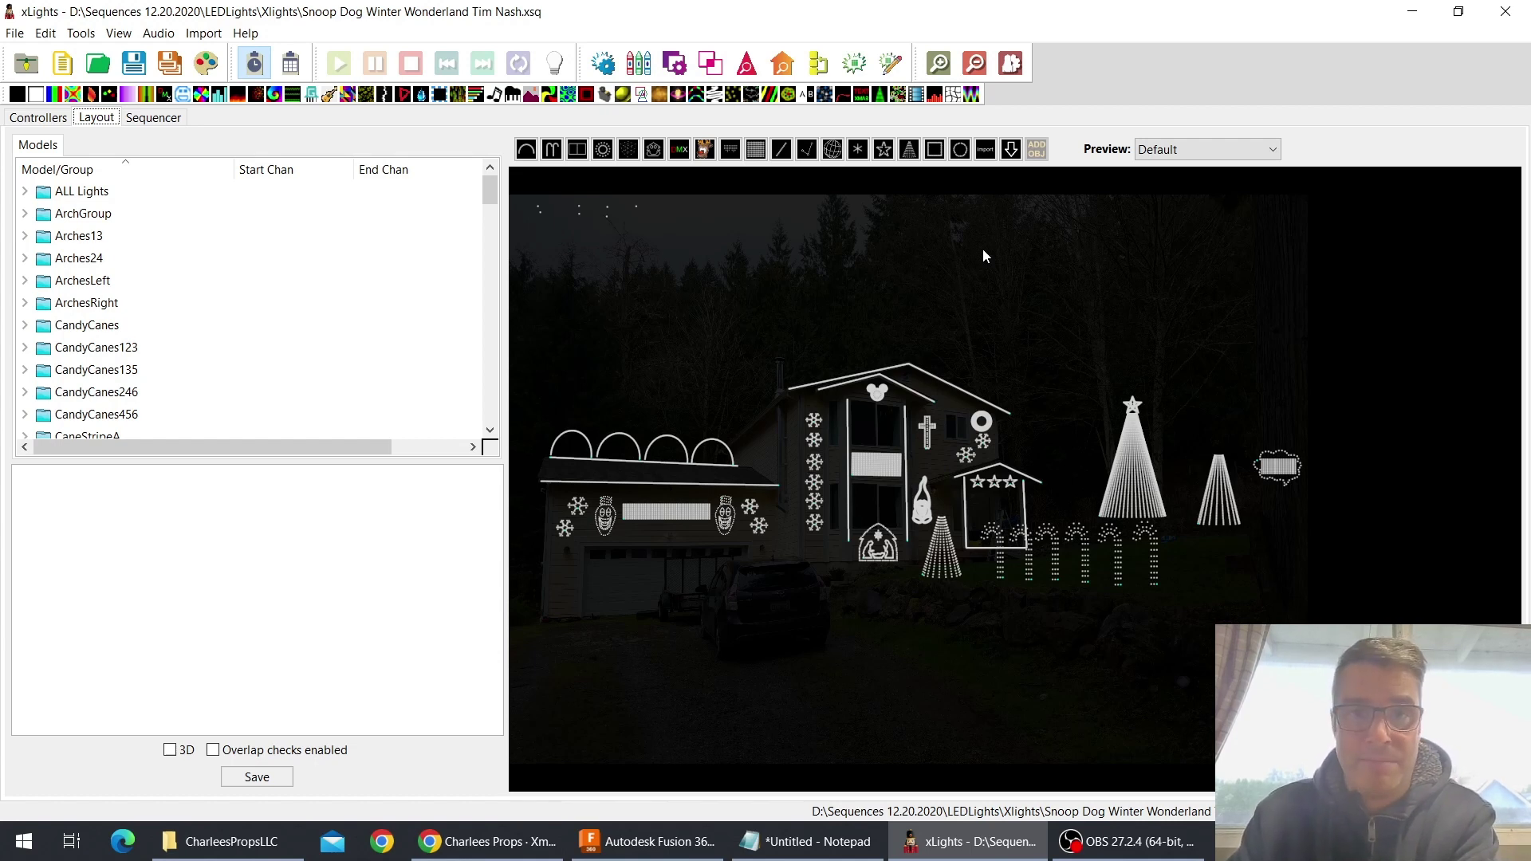
# Insert the Charlees Arches download model from the CharleesProps vendor list into the yard in front of the house
pyautogui.click(1013, 182)
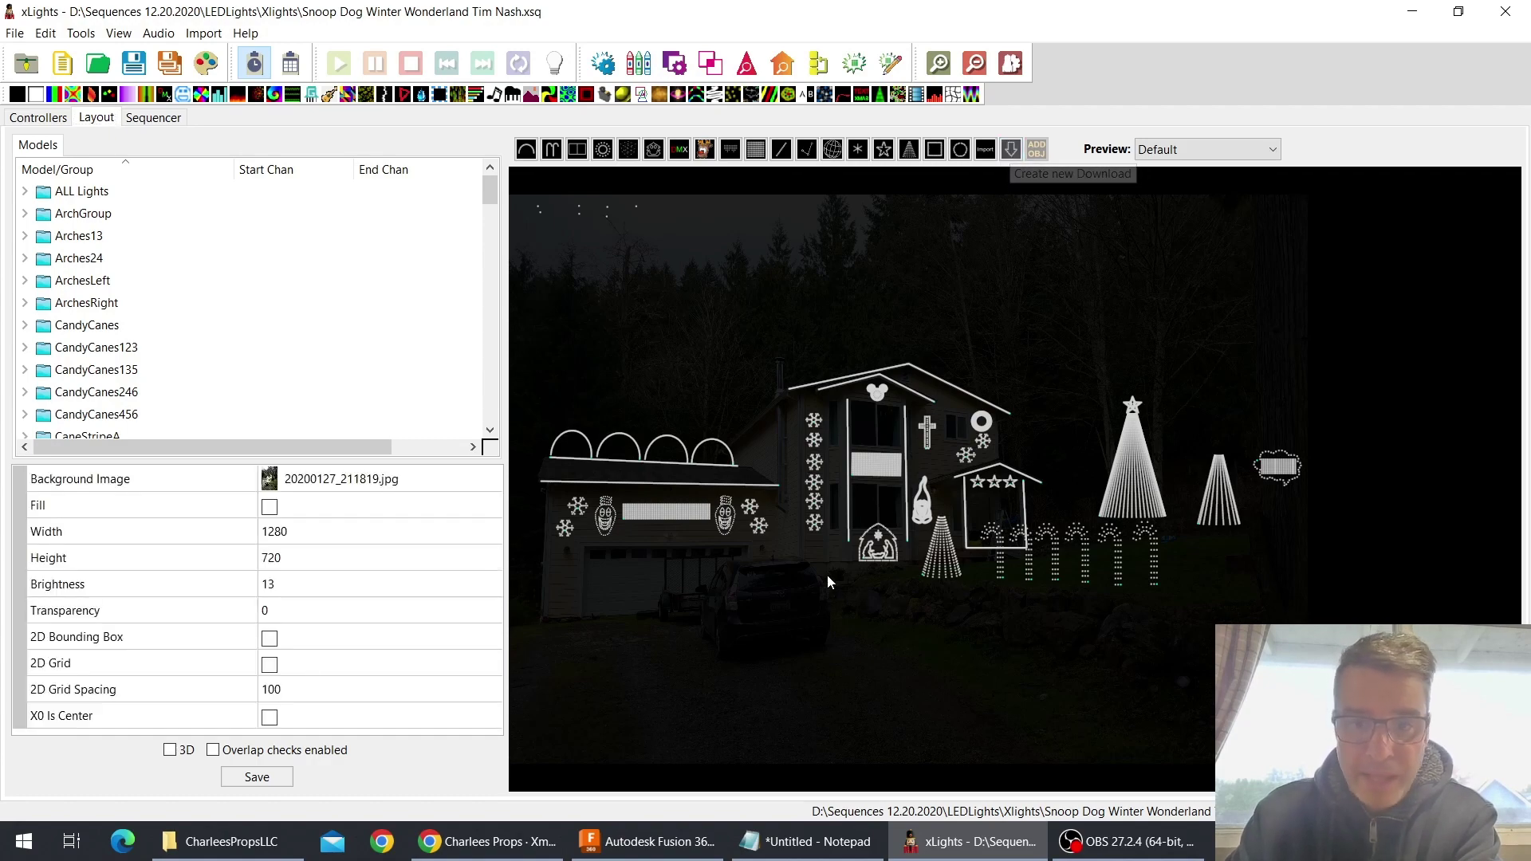
pyautogui.moveTo(821, 588); pyautogui.dragTo(998, 638)
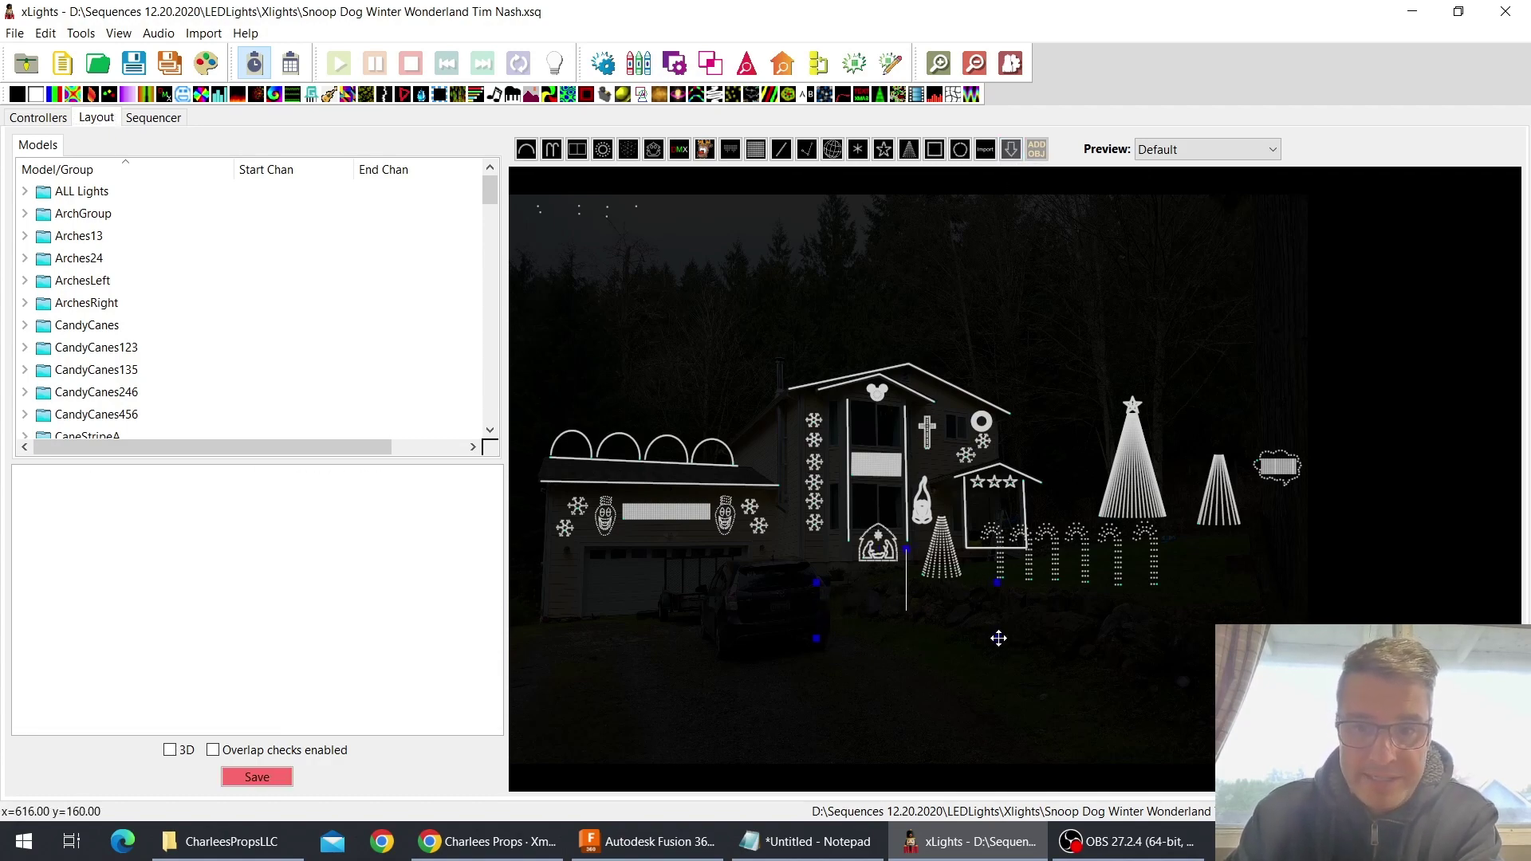
pyautogui.click(150, 224)
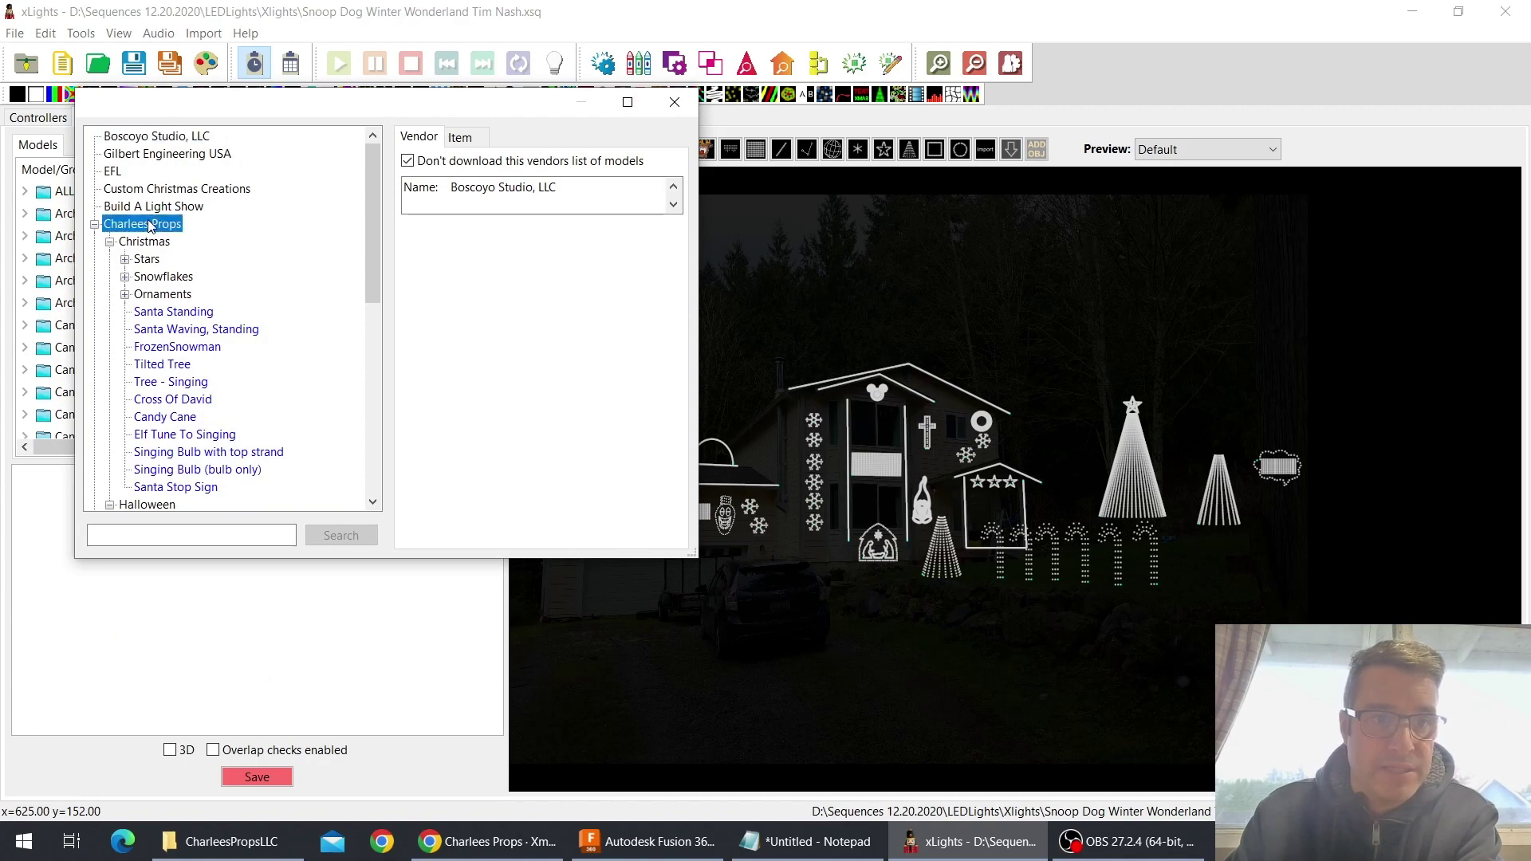
pyautogui.scroll(-8, 172, 351)
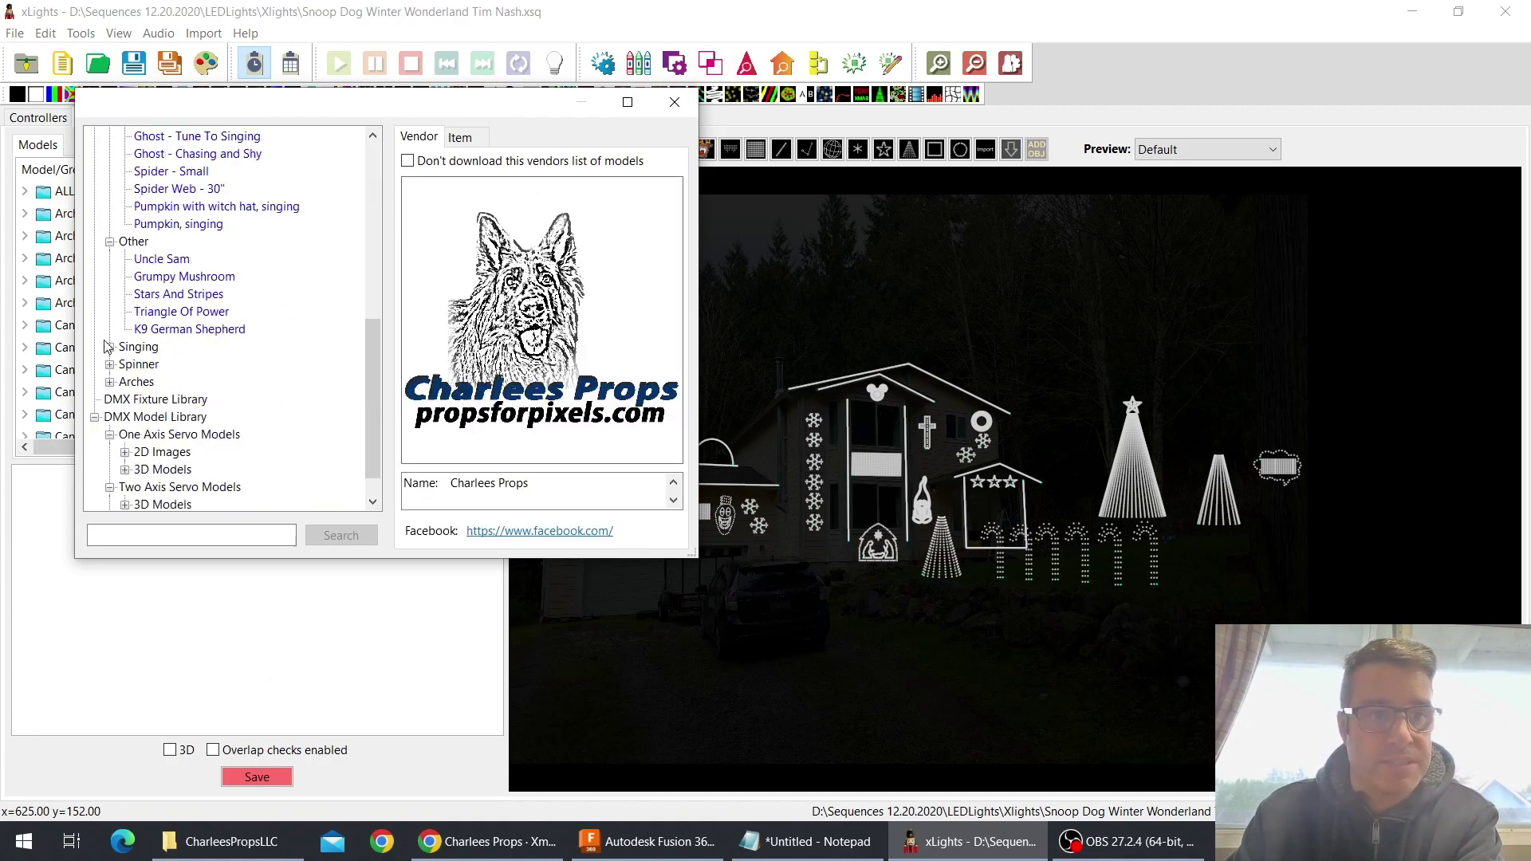
pyautogui.click(110, 382)
pyautogui.click(174, 398)
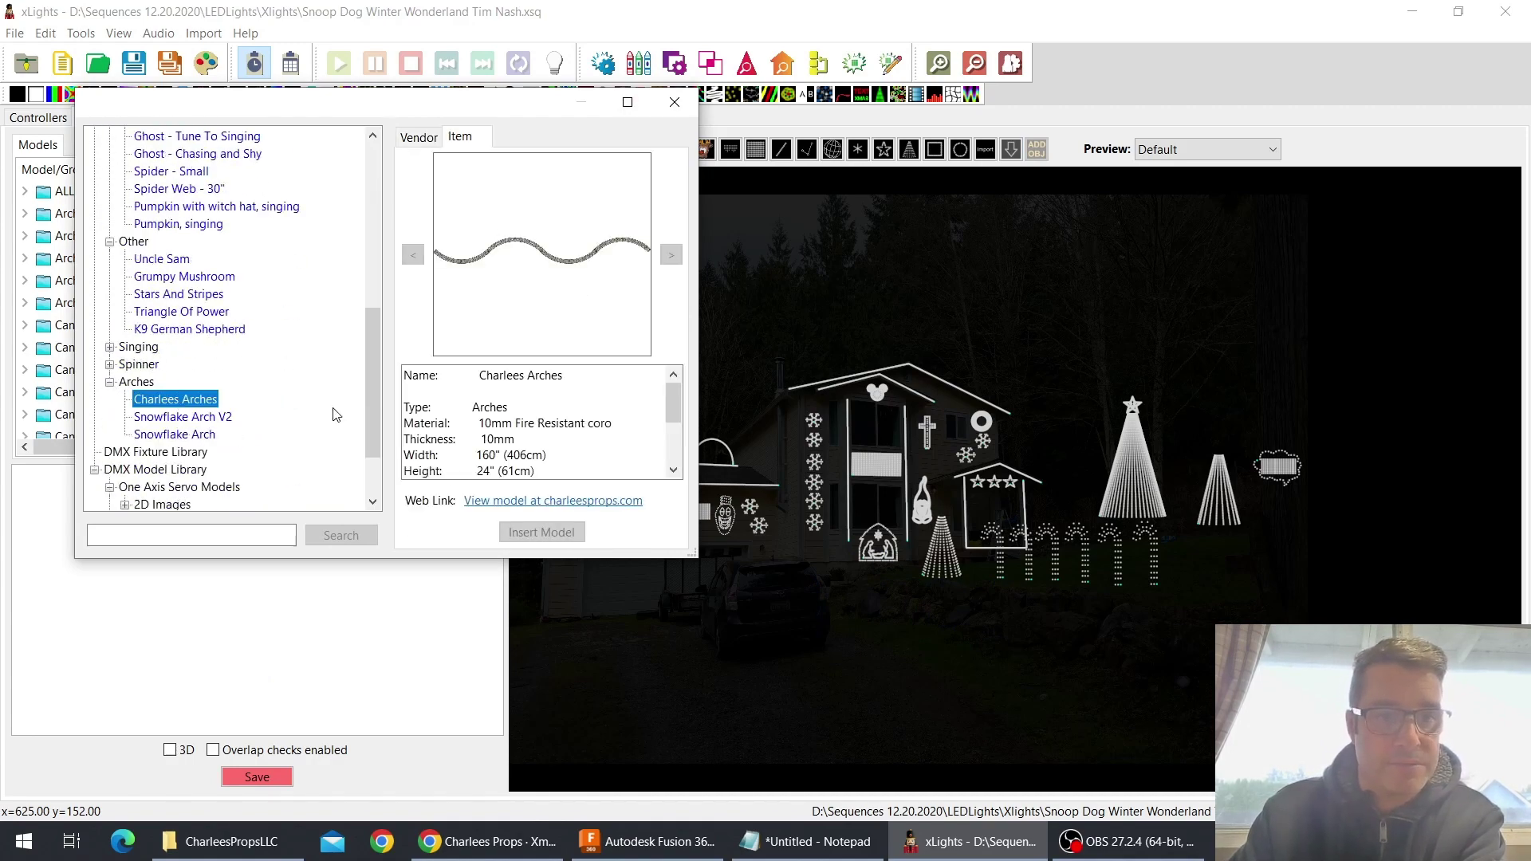
pyautogui.click(558, 533)
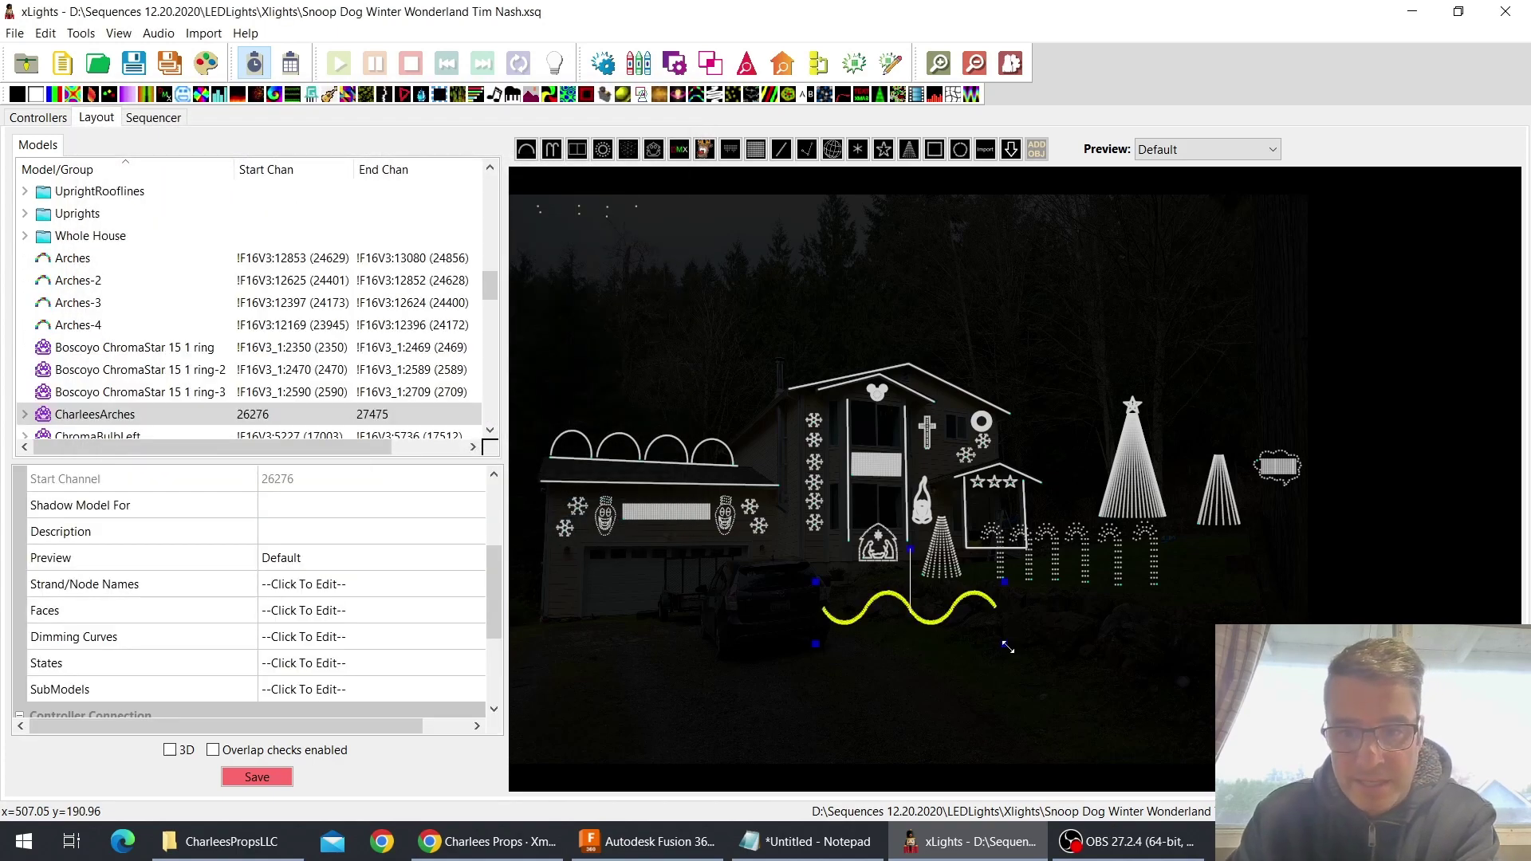
# Widen and reposition the wavy CharleesArches model, and place a duplicate end to end with it to continue the wave
pyautogui.moveTo(1008, 648); pyautogui.dragTo(1058, 644)
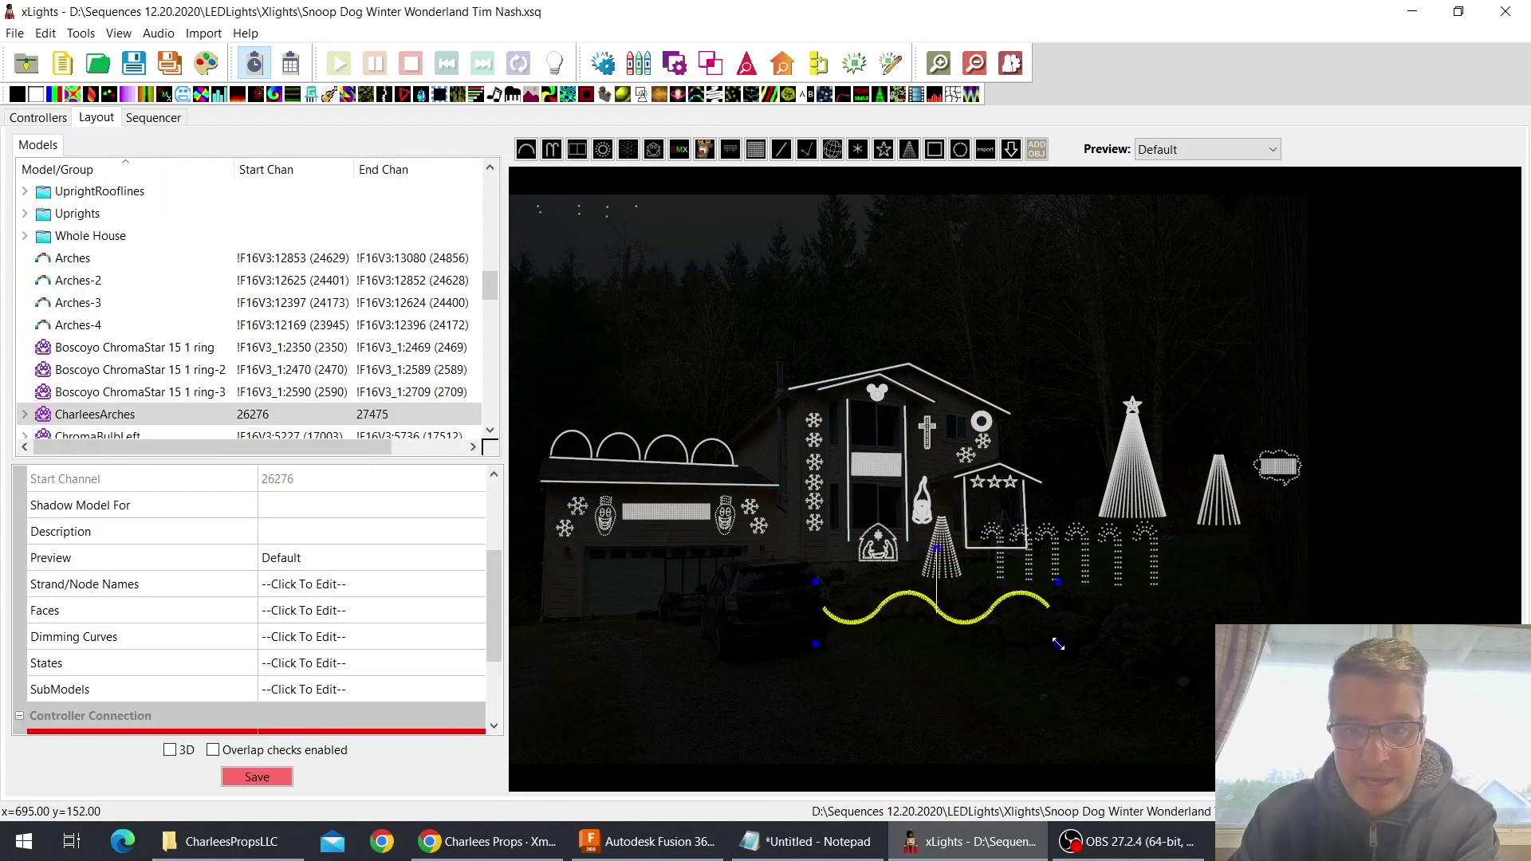
pyautogui.moveTo(934, 620); pyautogui.dragTo(921, 613)
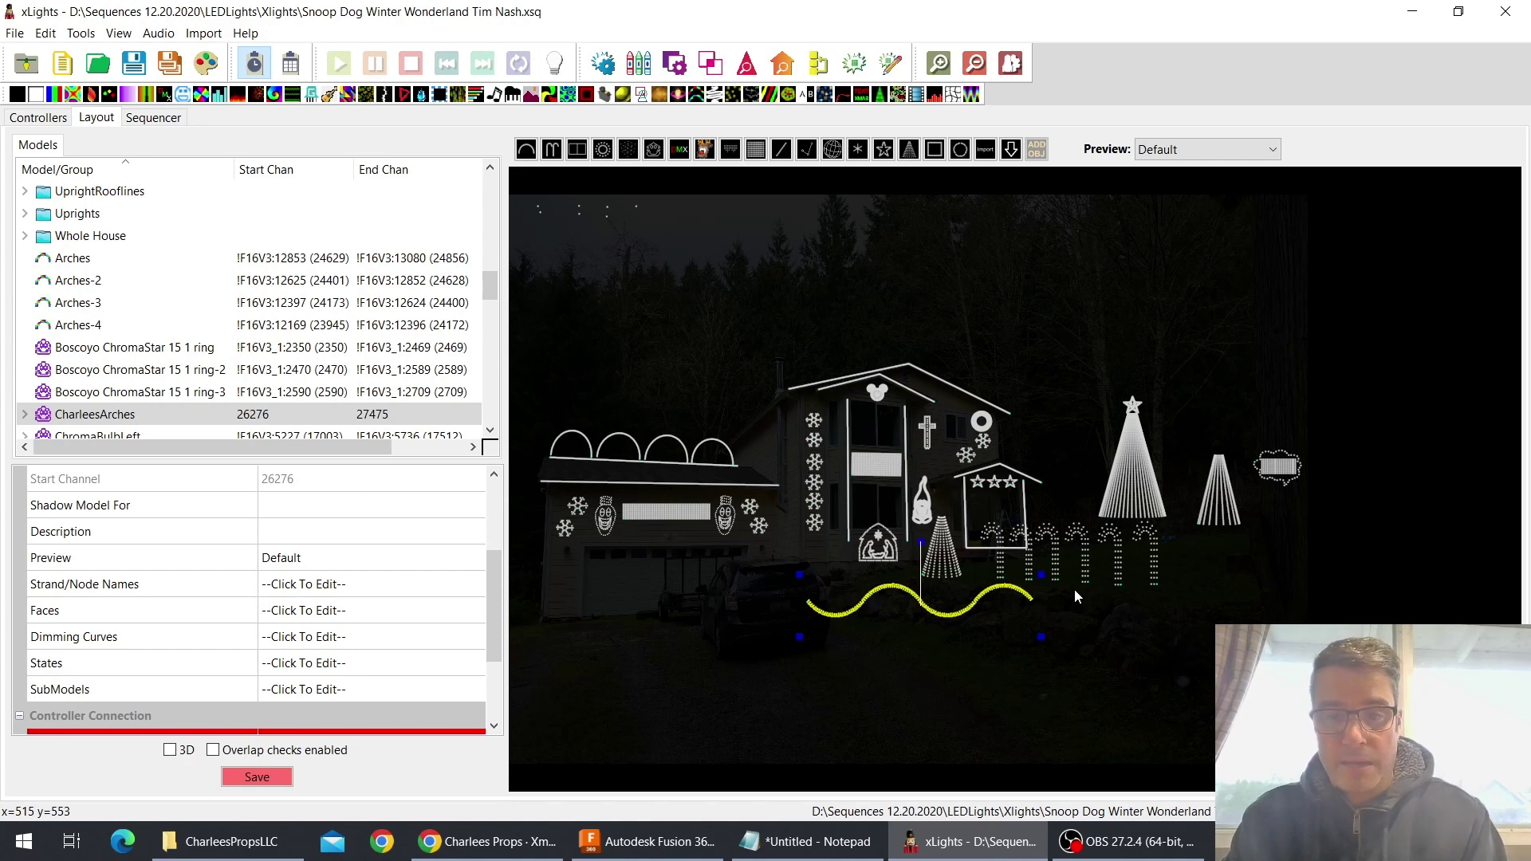
pyautogui.hotkey('ctrl', 'v')
pyautogui.moveTo(999, 650); pyautogui.dragTo(1187, 616)
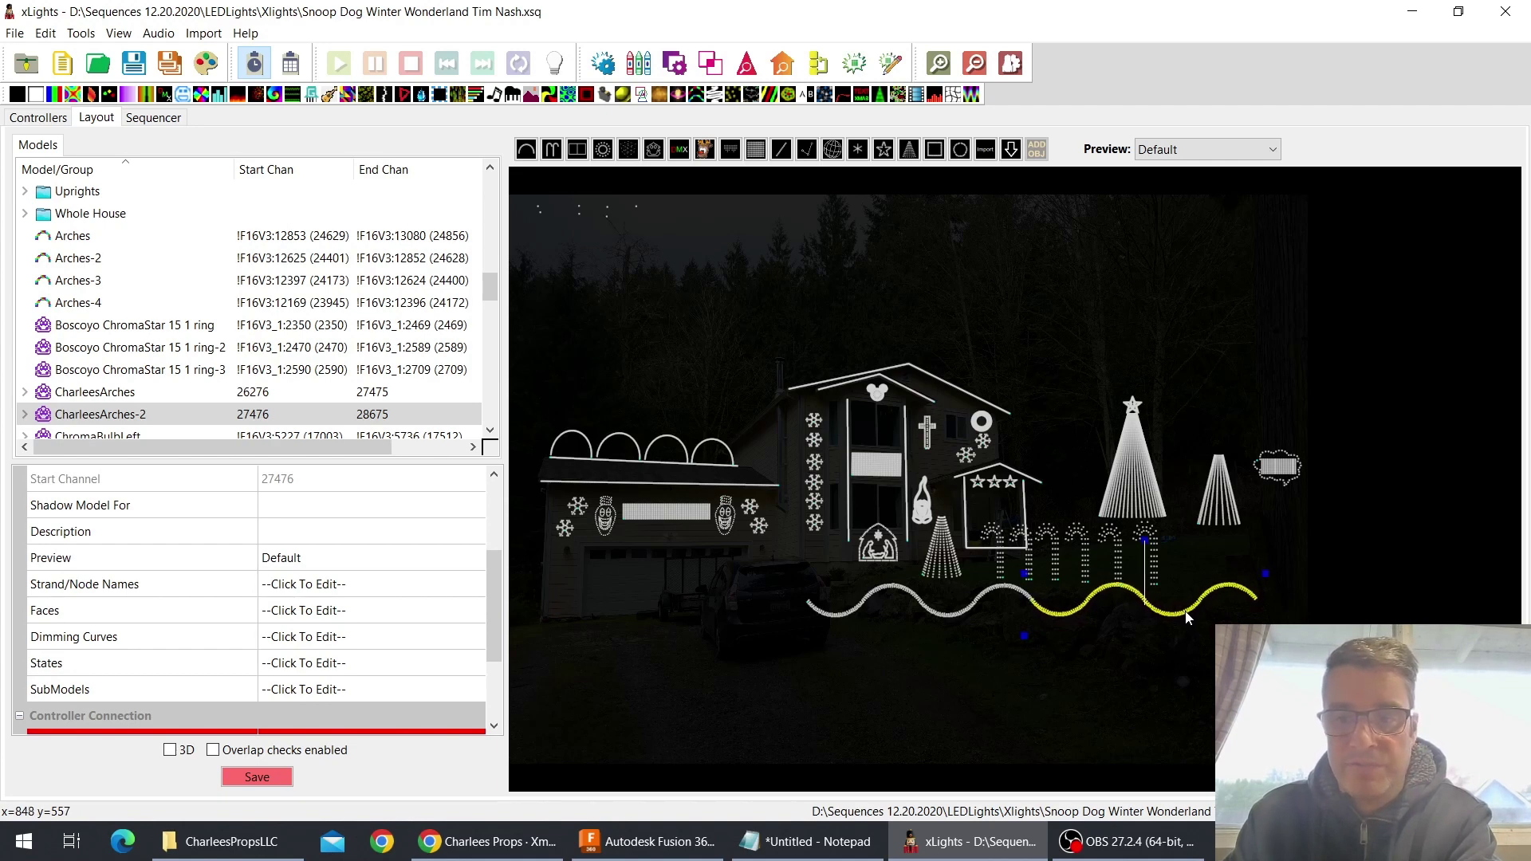
pyautogui.click(1091, 672)
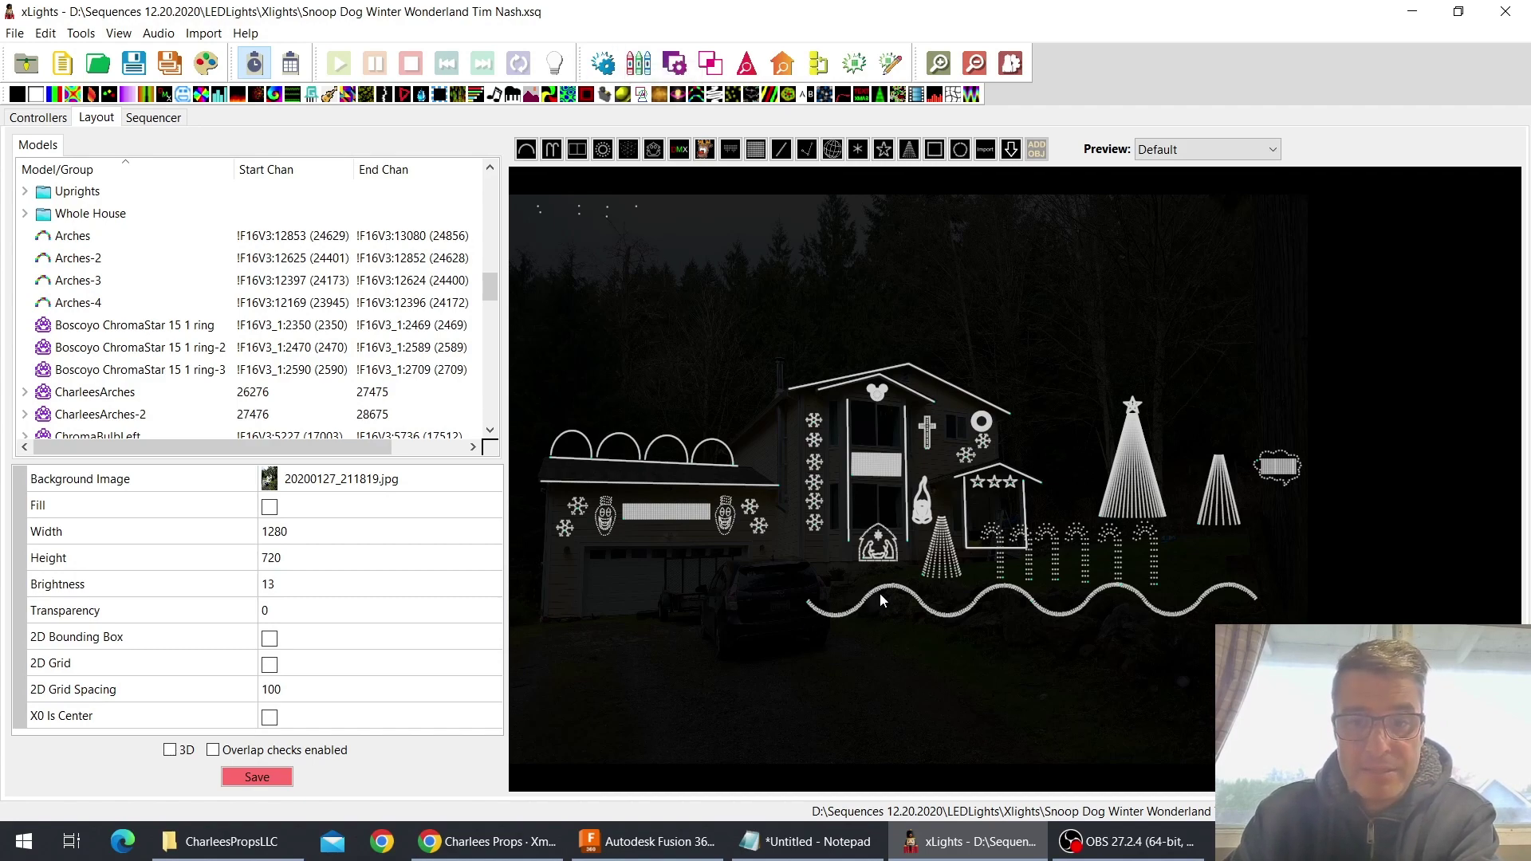
# Create a new model group named ArchGroup_CharleesArches
pyautogui.rightClick(320, 279)
pyautogui.press('Escape')
pyautogui.scroll(10, 160, 240)
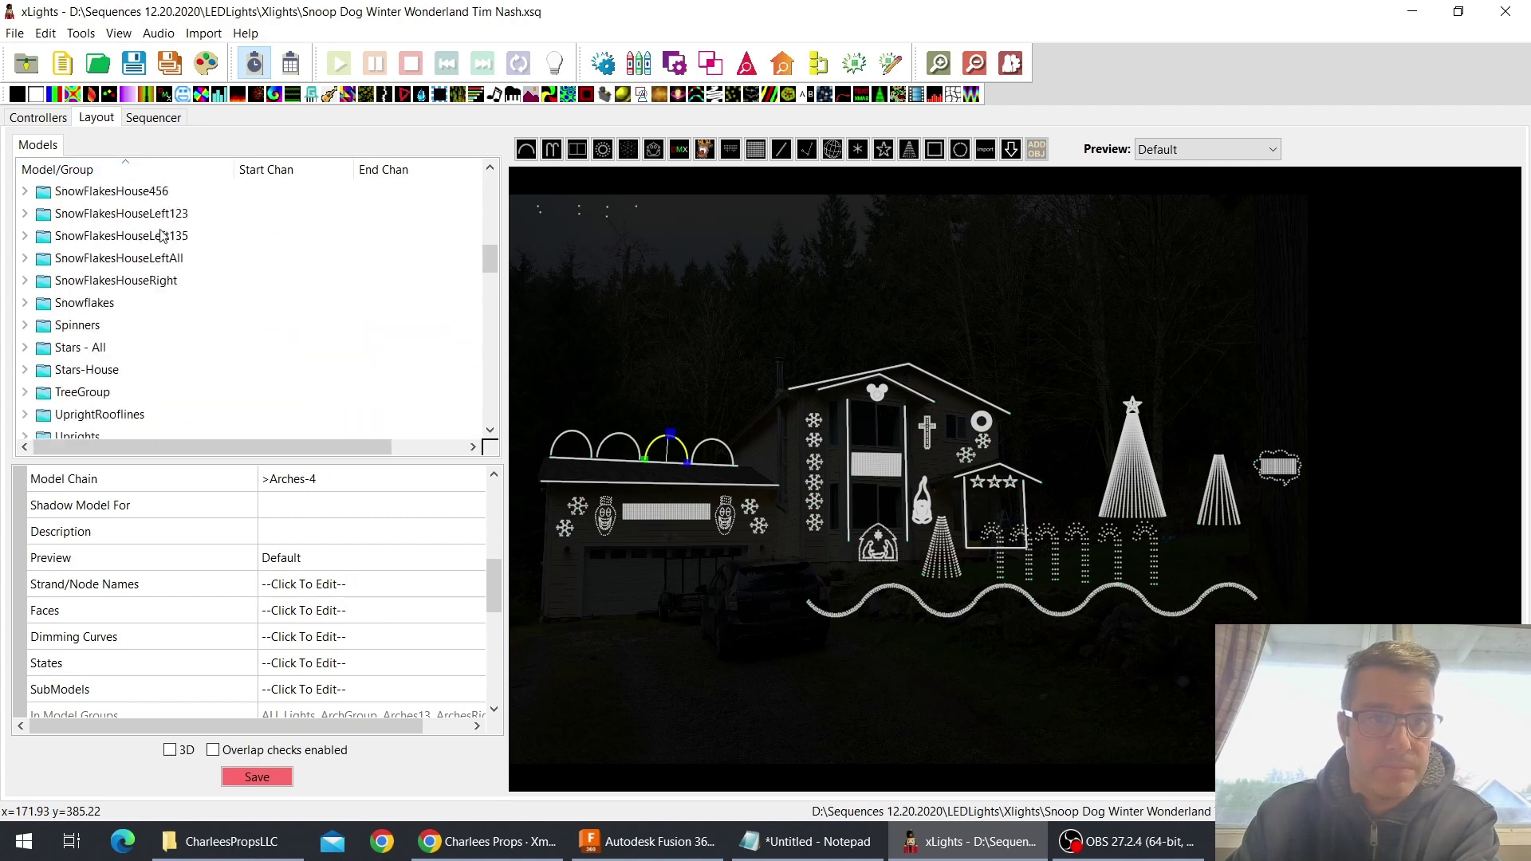
pyautogui.rightClick(160, 231)
pyautogui.click(192, 241)
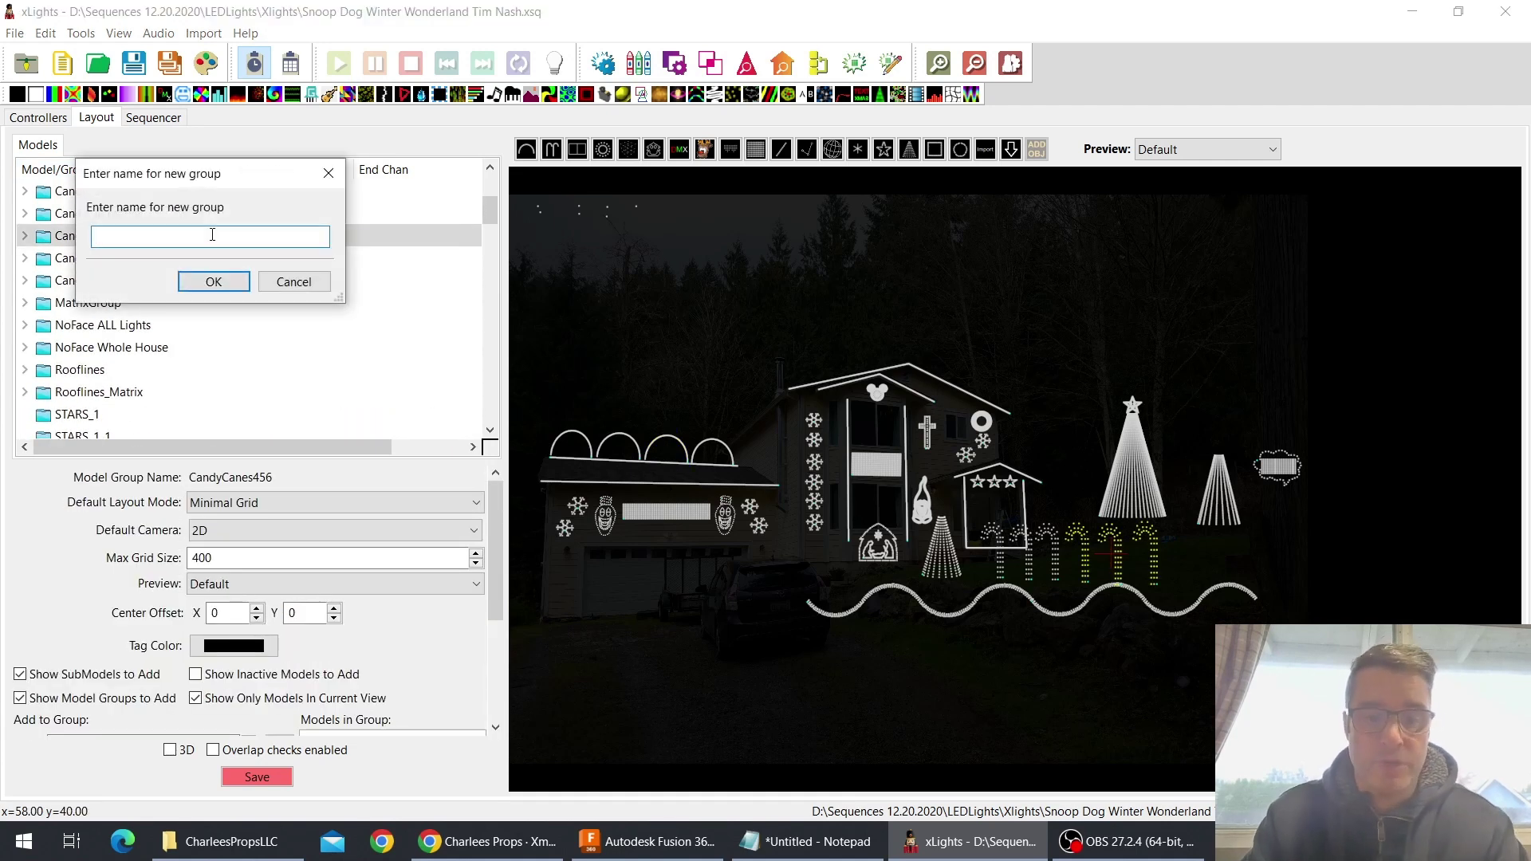
pyautogui.write('Arg')
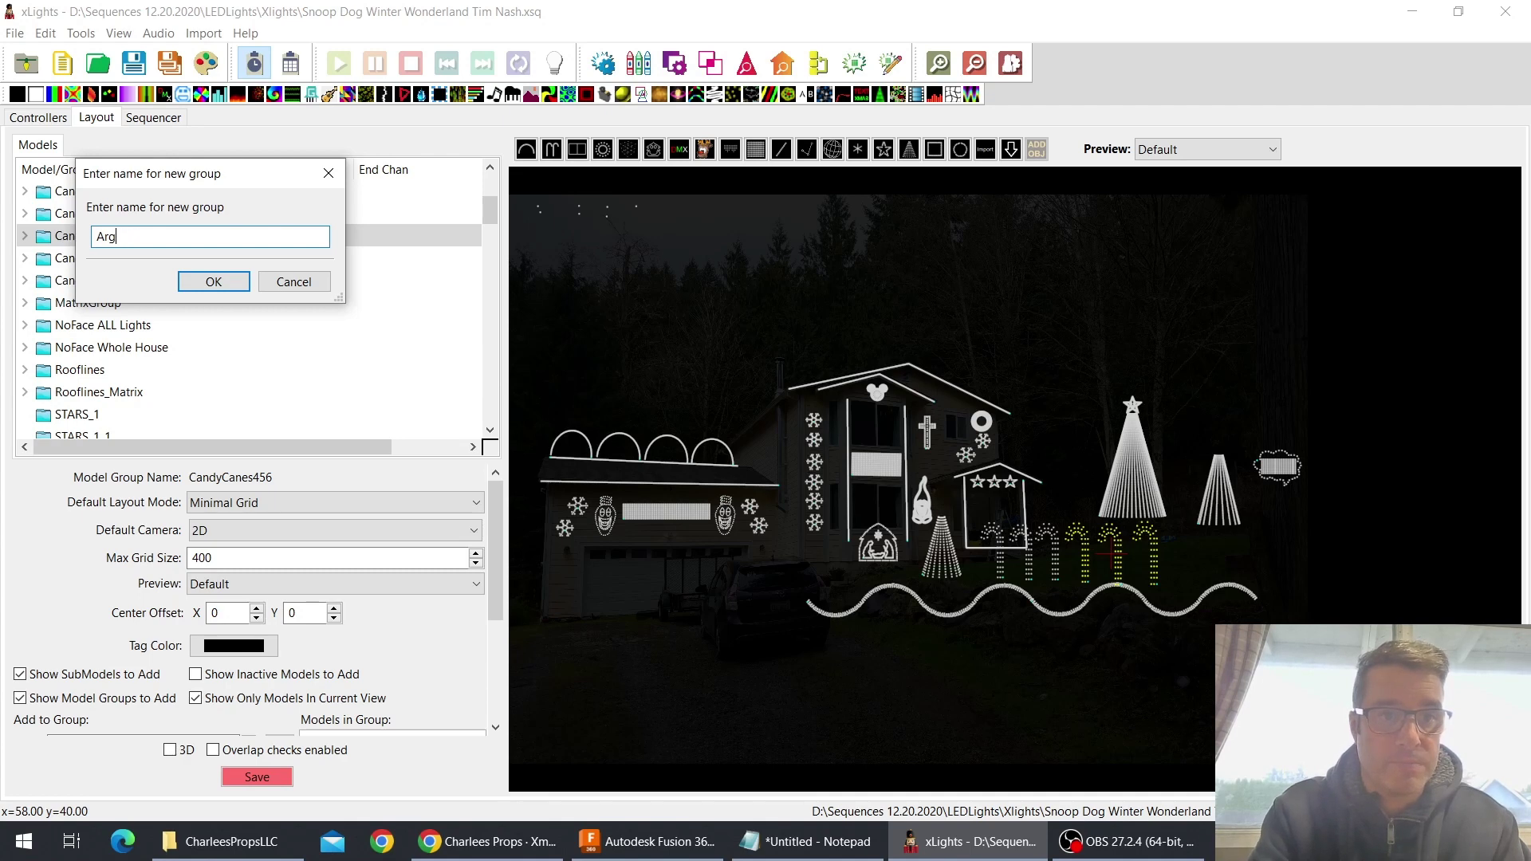
pyautogui.press('BackSpace')
pyautogui.write('chGroup)_C')
pyautogui.press('BackSpace')
pyautogui.press('BackSpace')
pyautogui.press('BackSpace')
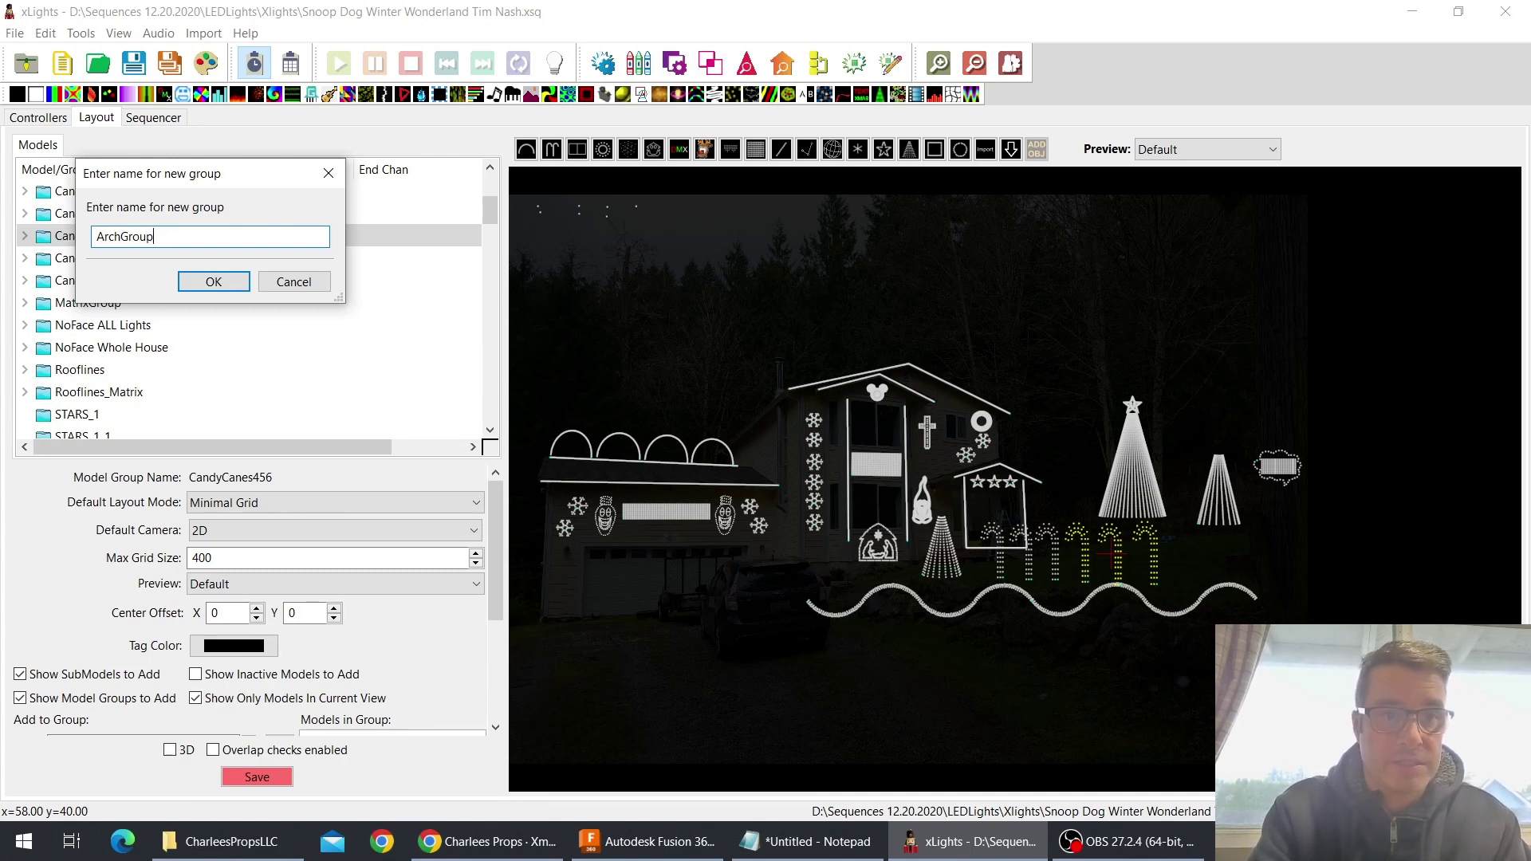
pyautogui.write('_char')
pyautogui.press('BackSpace')
pyautogui.press('BackSpace')
pyautogui.press('BackSpace')
pyautogui.press('BackSpace')
pyautogui.write('Charlees ')
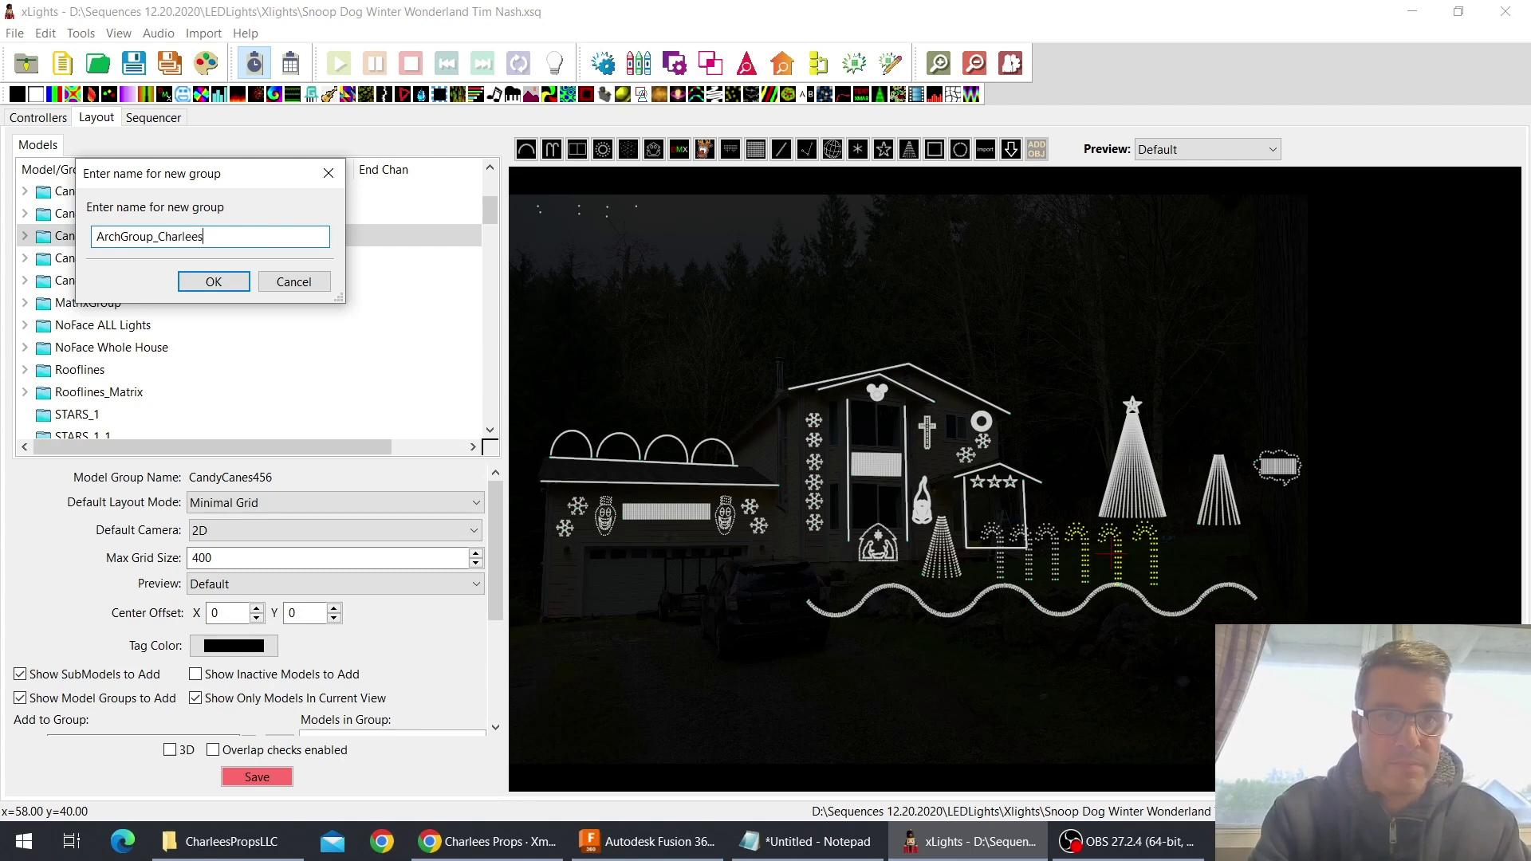
pyautogui.write('Arches')
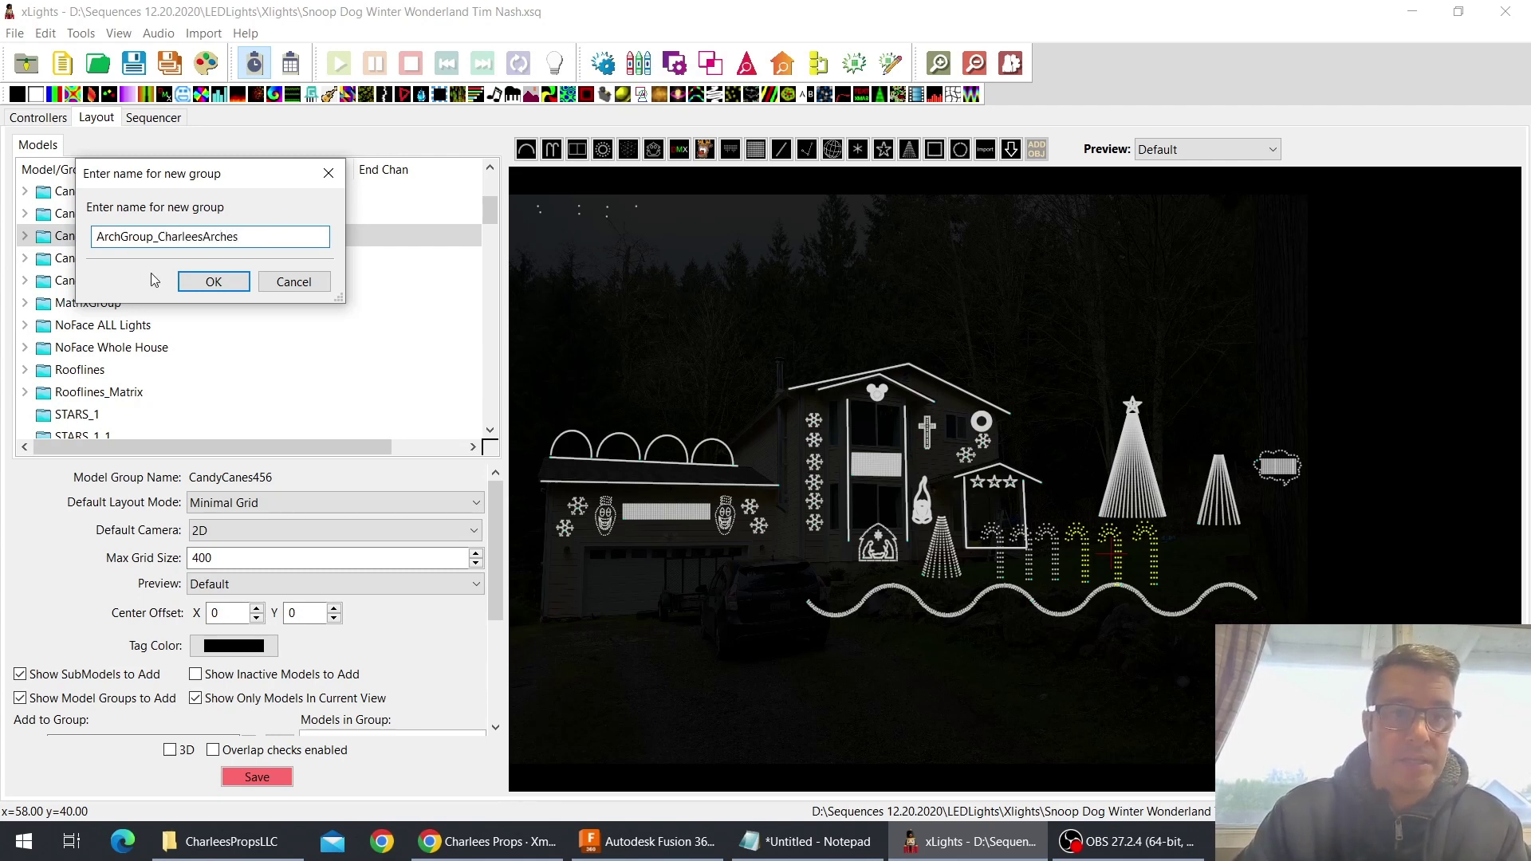
pyautogui.click(209, 282)
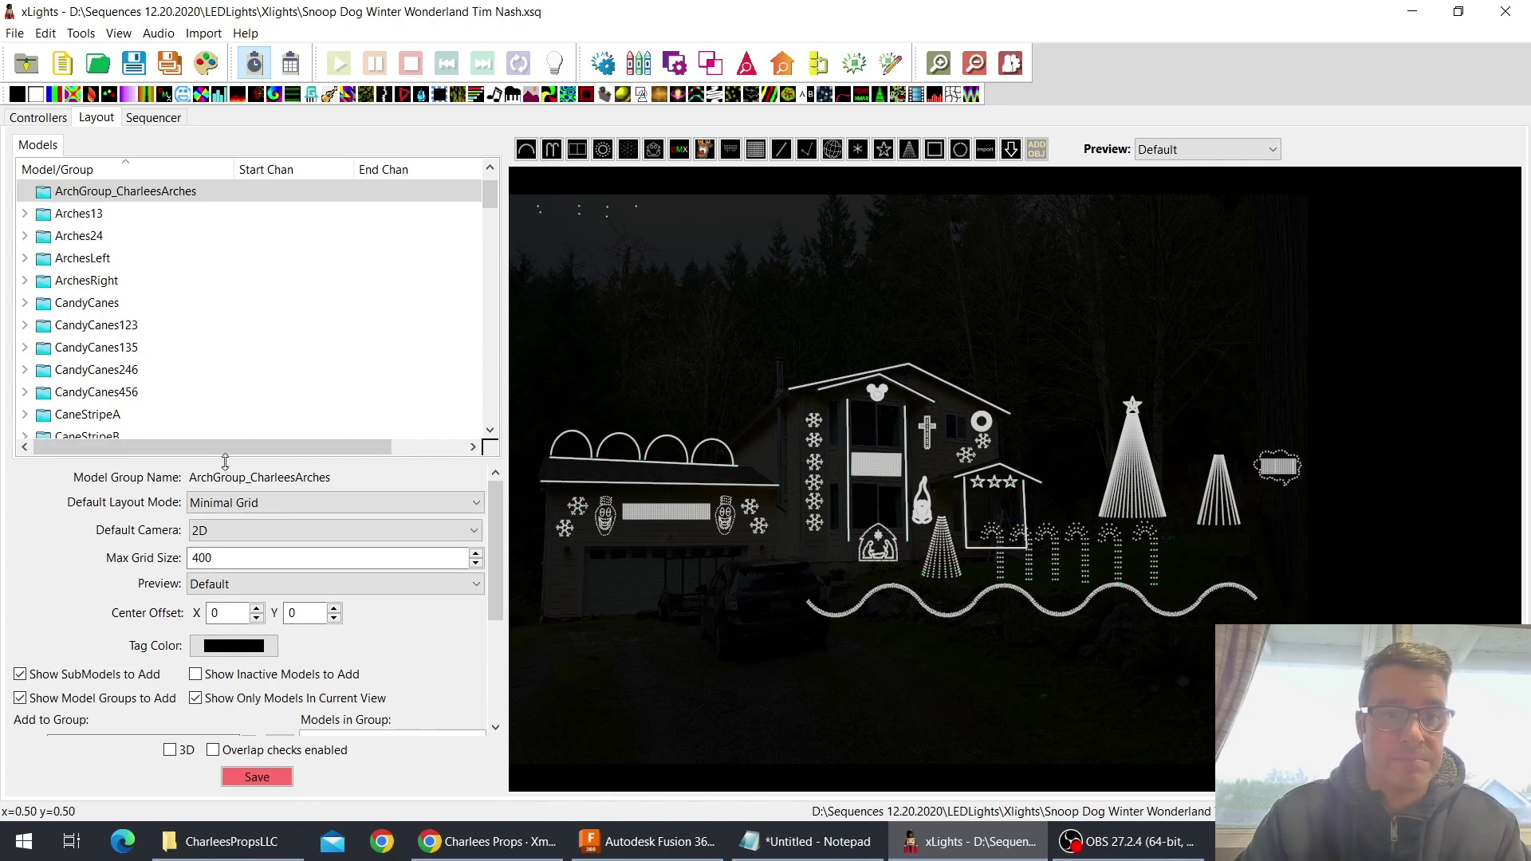
# Add the CharleesArches and CharleesArches-2 models to the ArchGroup_CharleesArches group and save the layout
pyautogui.moveTo(225, 461); pyautogui.dragTo(228, 266)
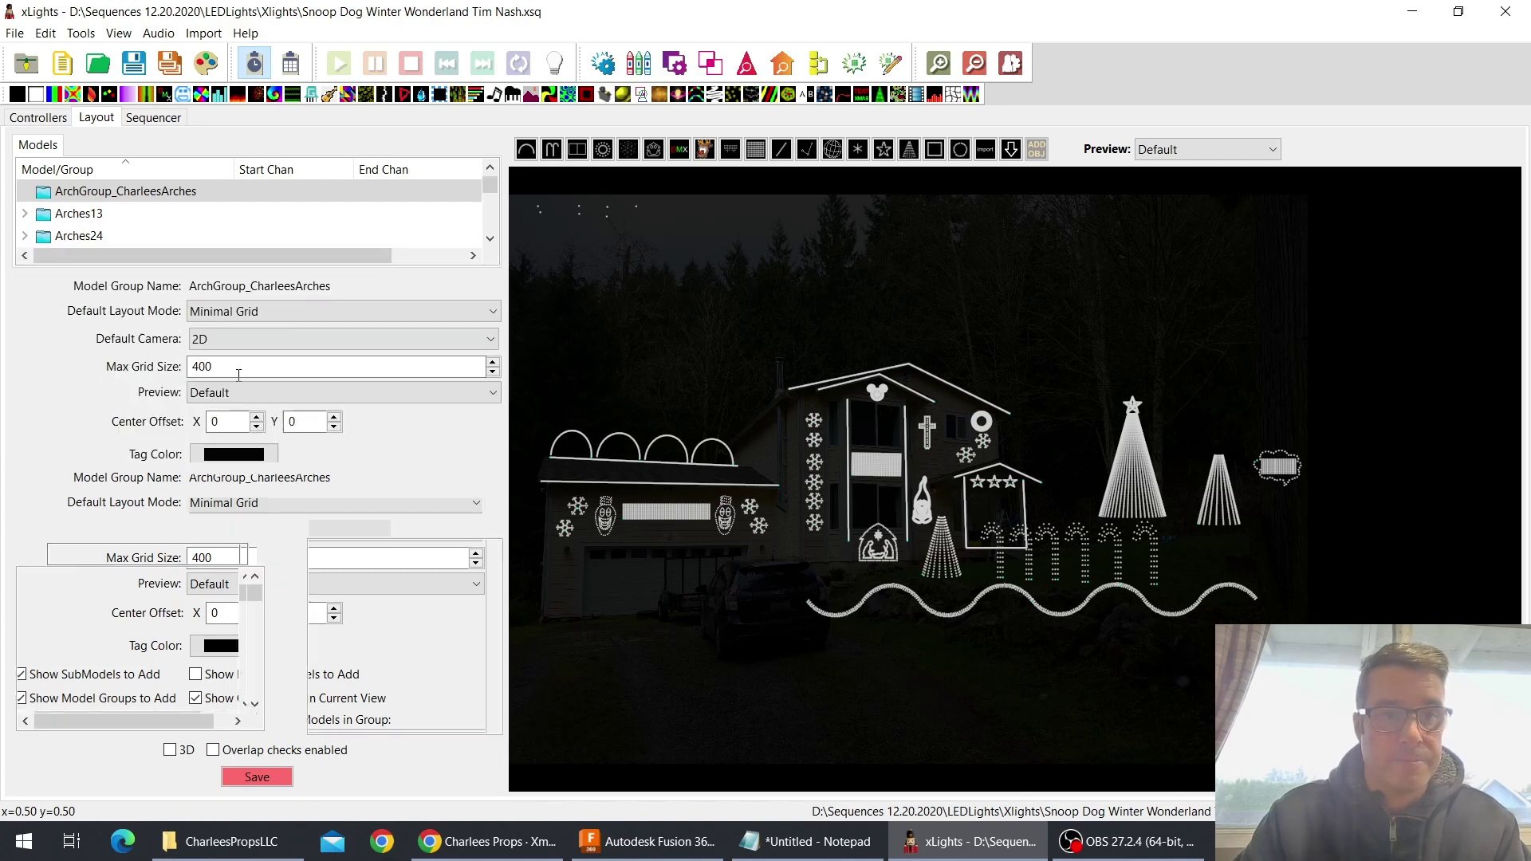
pyautogui.scroll(-5, 146, 604)
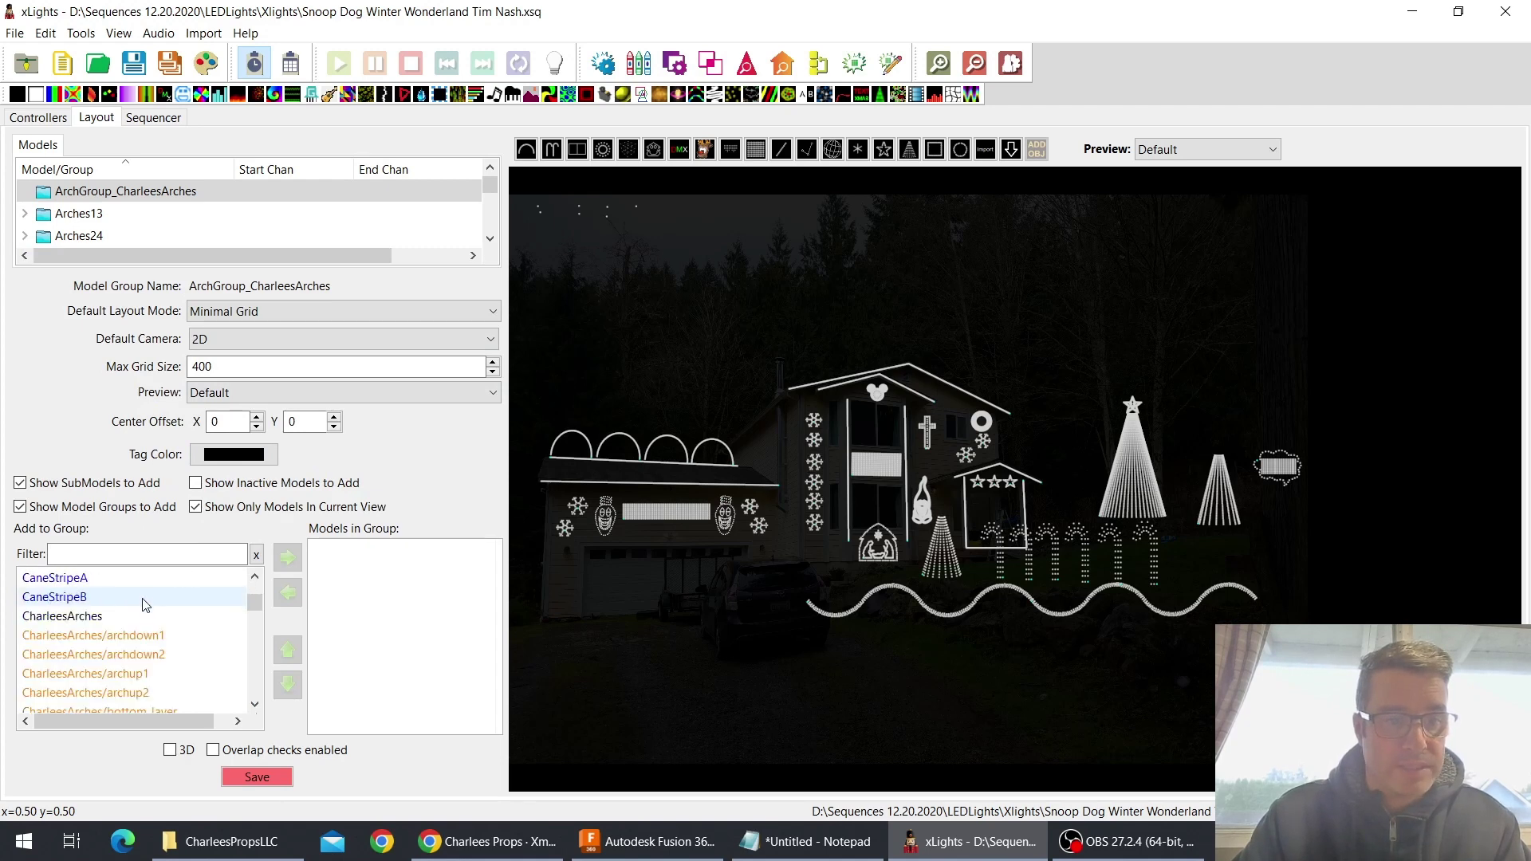
pyautogui.click(138, 617)
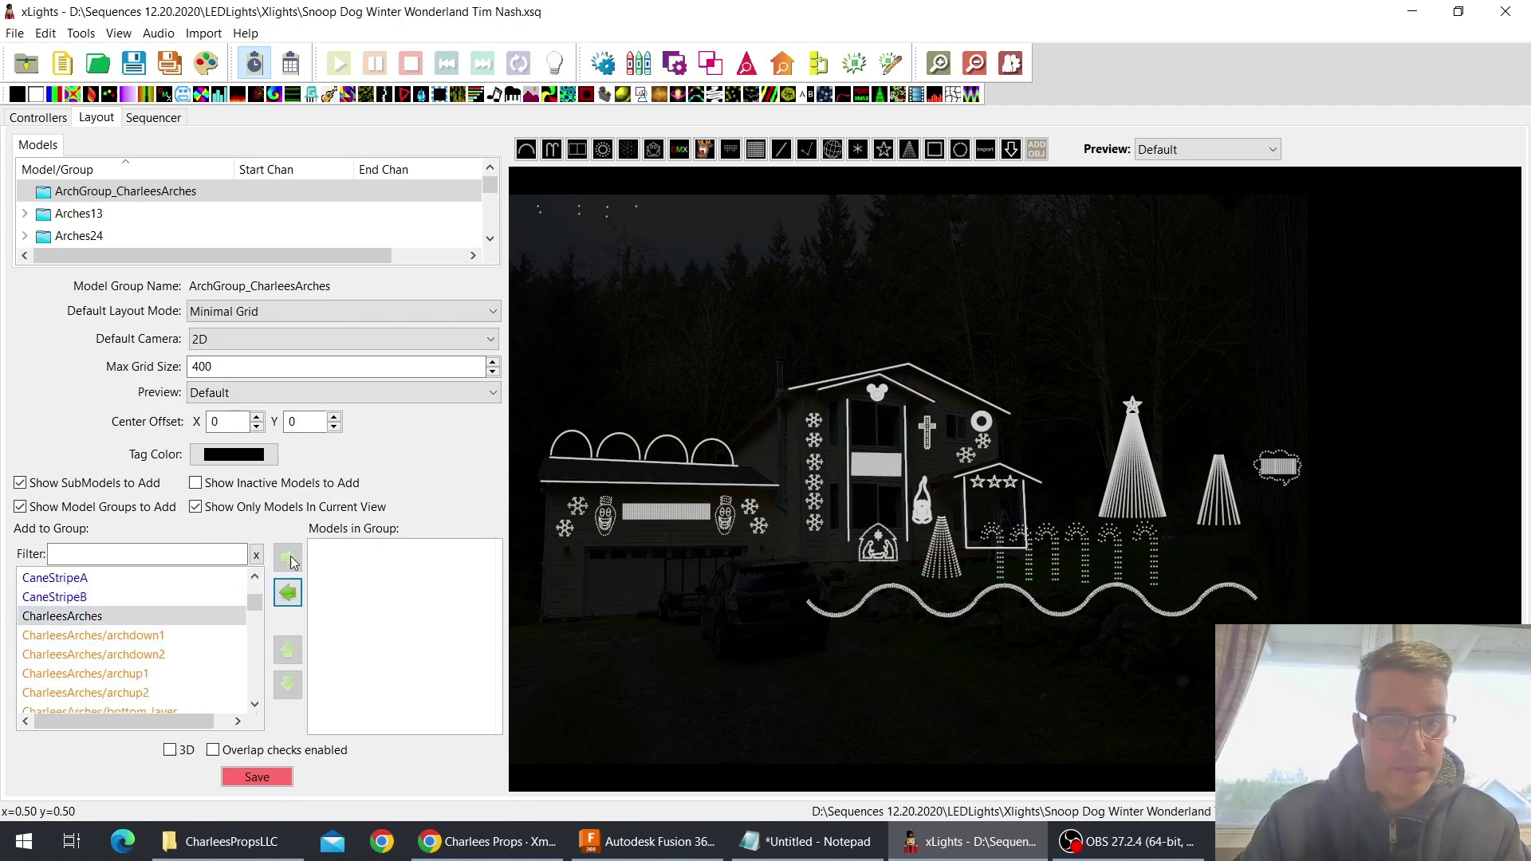
pyautogui.click(288, 558)
pyautogui.scroll(-3, 137, 638)
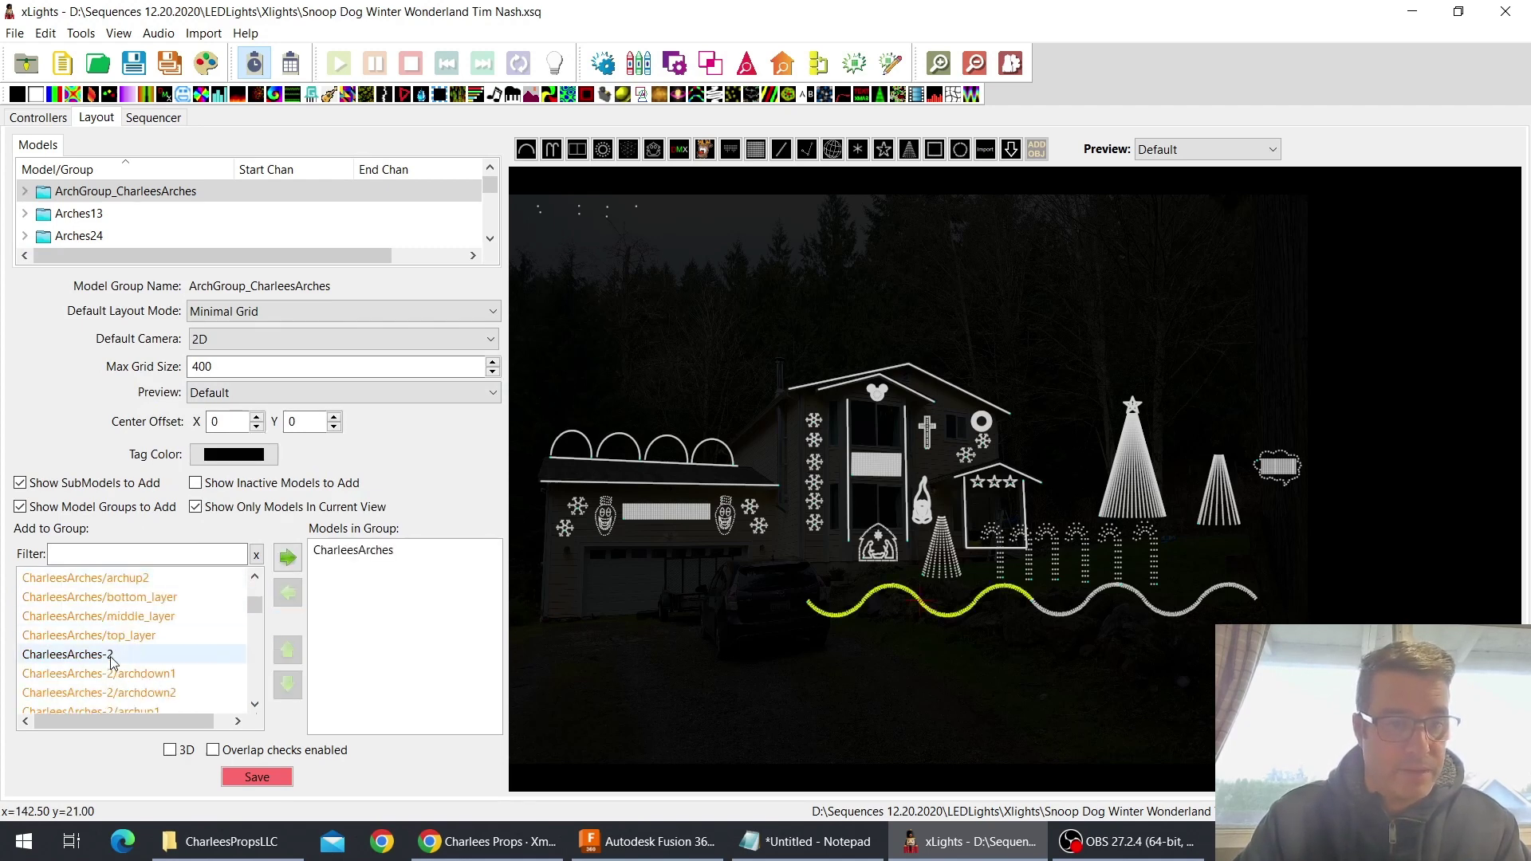
pyautogui.click(112, 655)
pyautogui.click(288, 558)
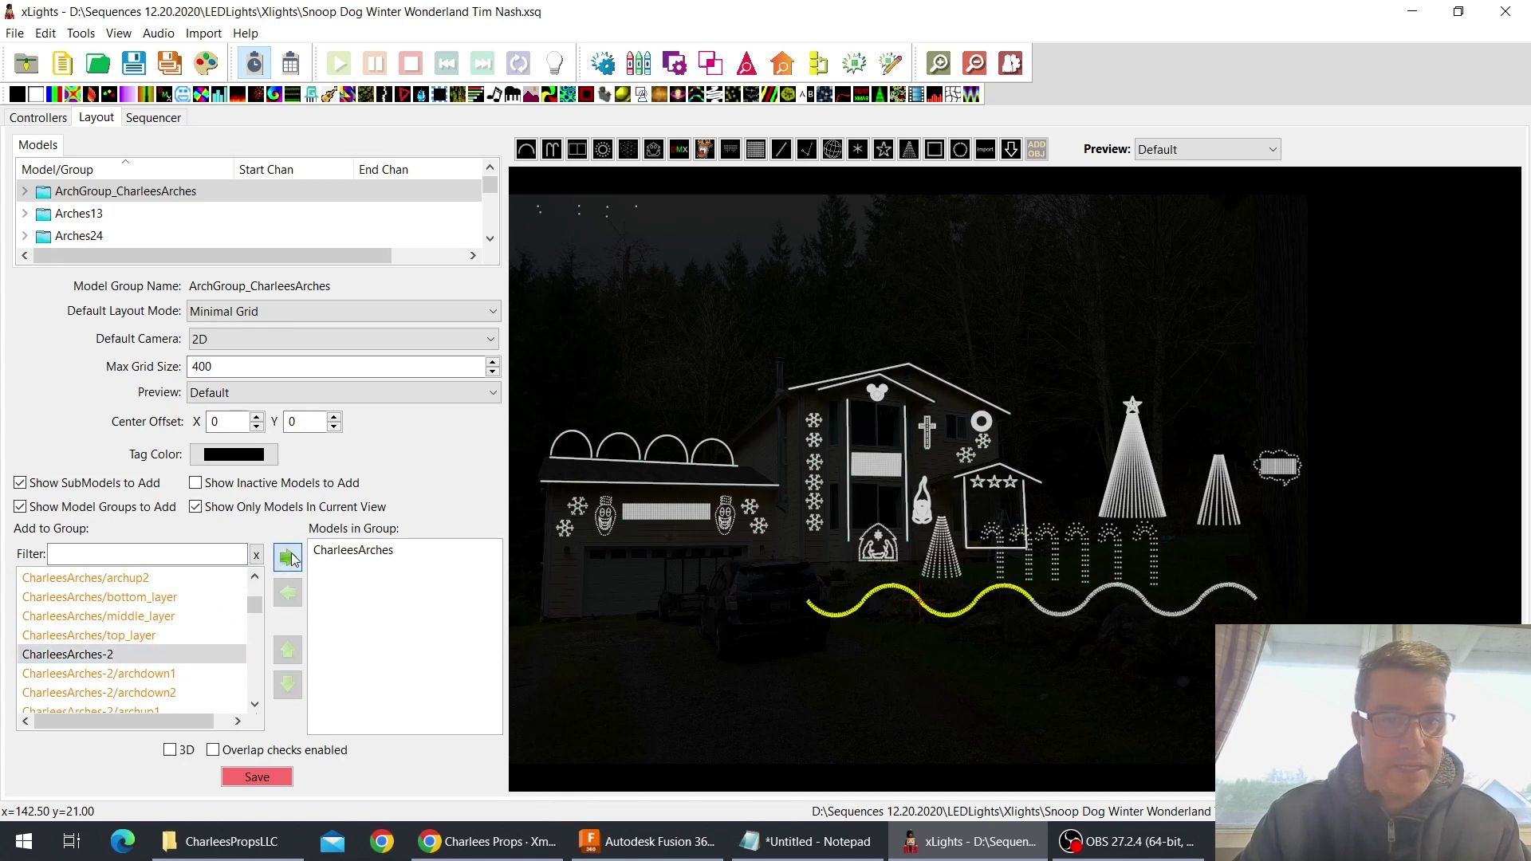
pyautogui.click(255, 775)
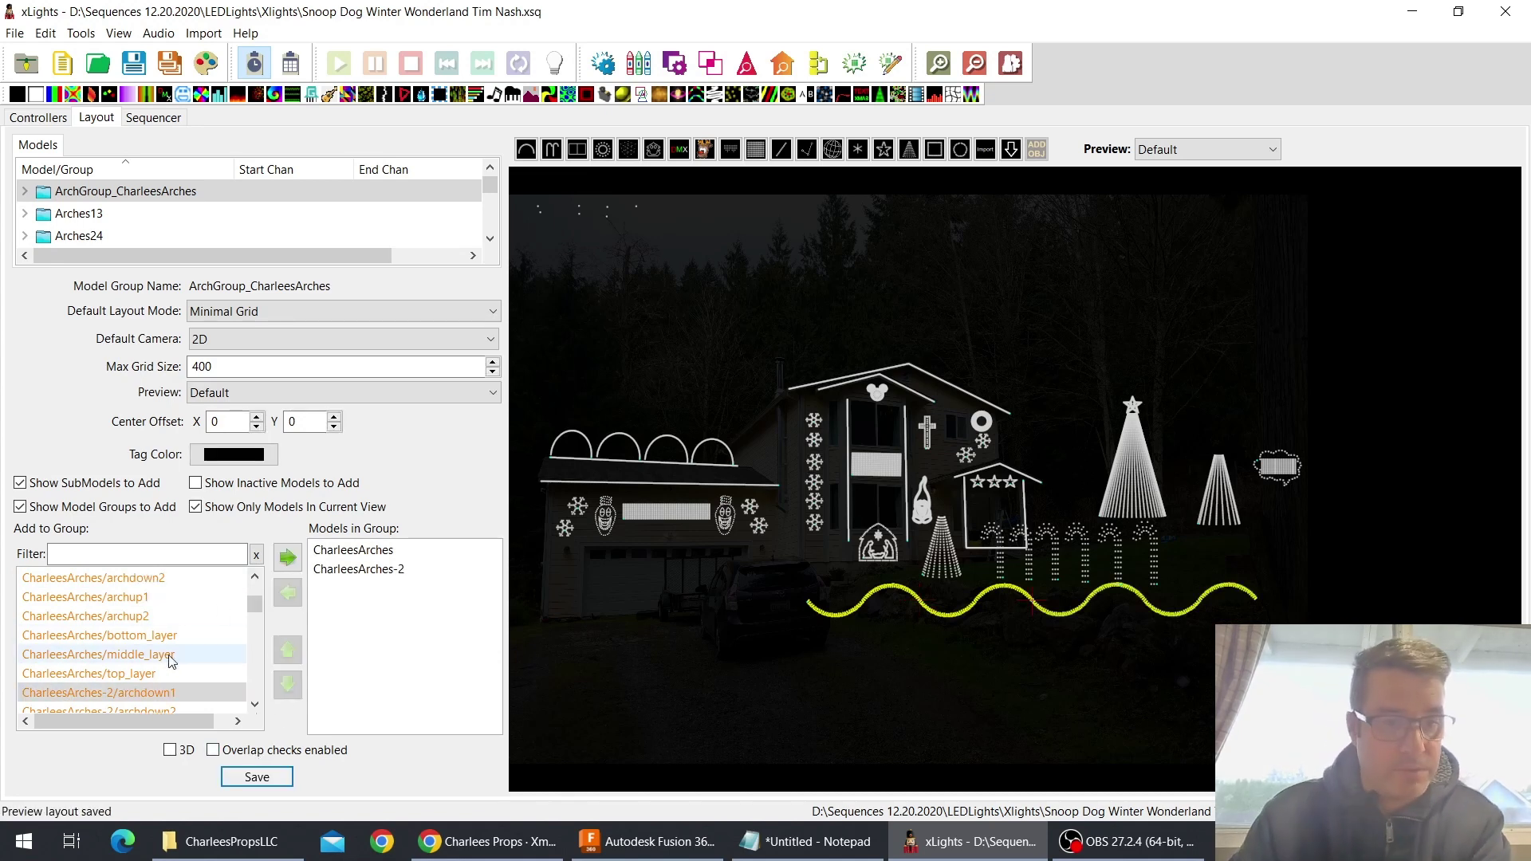
# Add the archdown1 and archdown2 submodels of both CharleesArches and CharleesArches-2 to the Arches13 group
pyautogui.scroll(10, 168, 650)
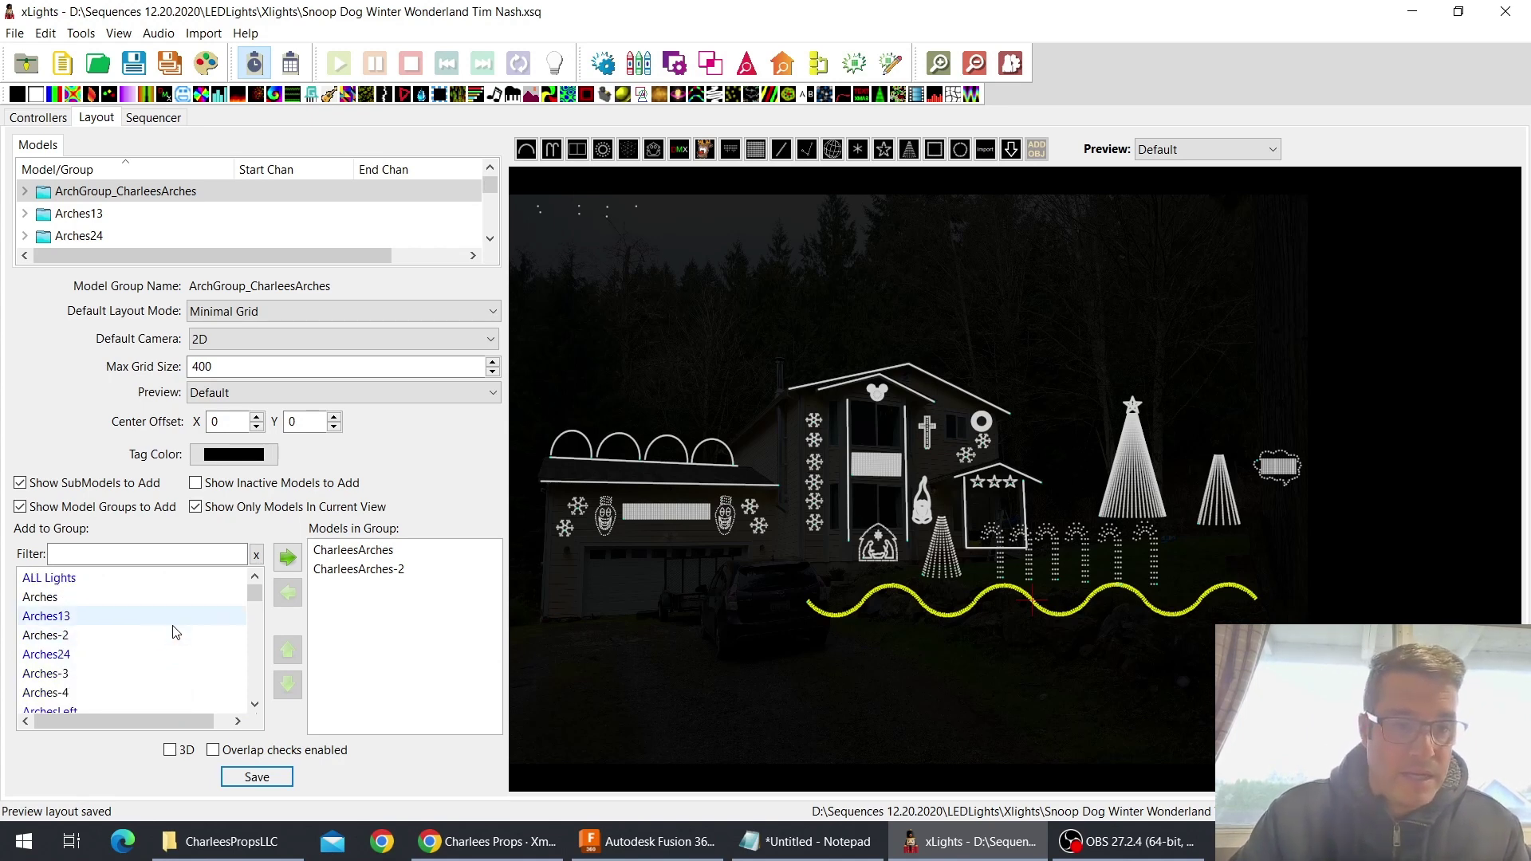
pyautogui.click(175, 623)
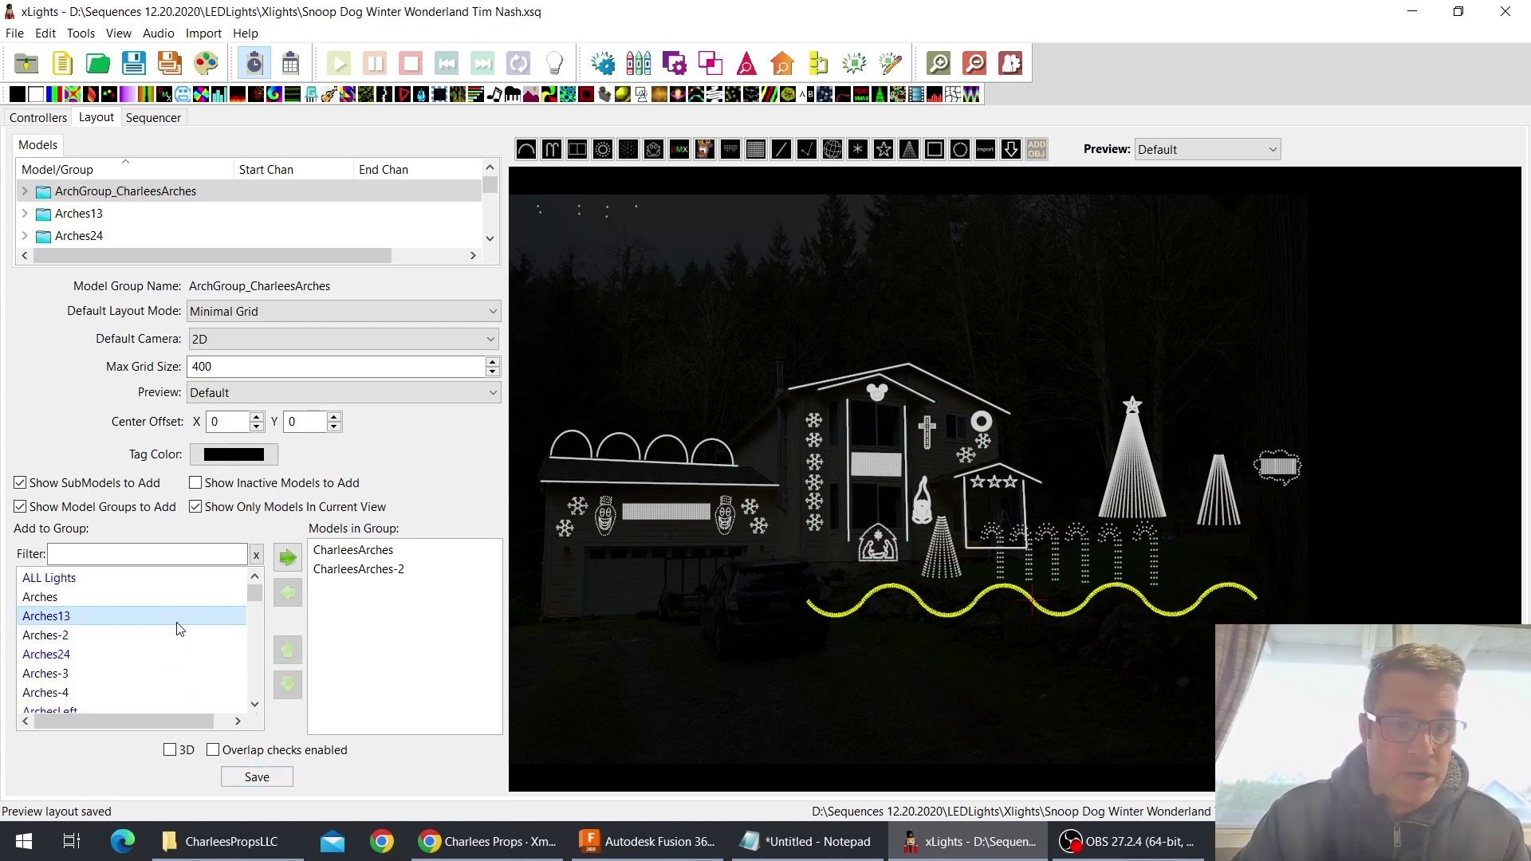
pyautogui.click(104, 213)
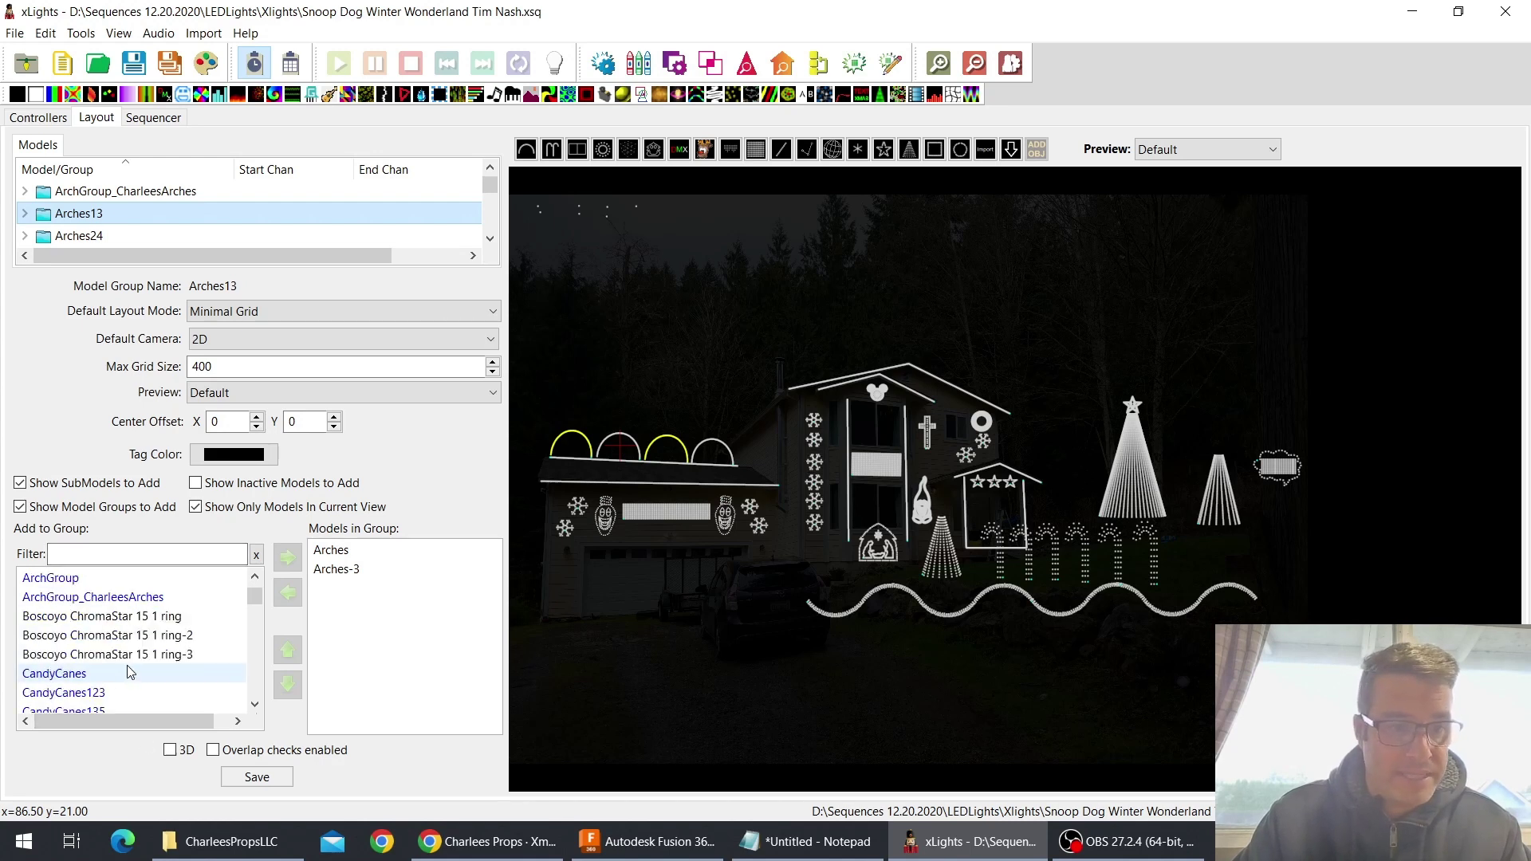
pyautogui.scroll(-3, 134, 670)
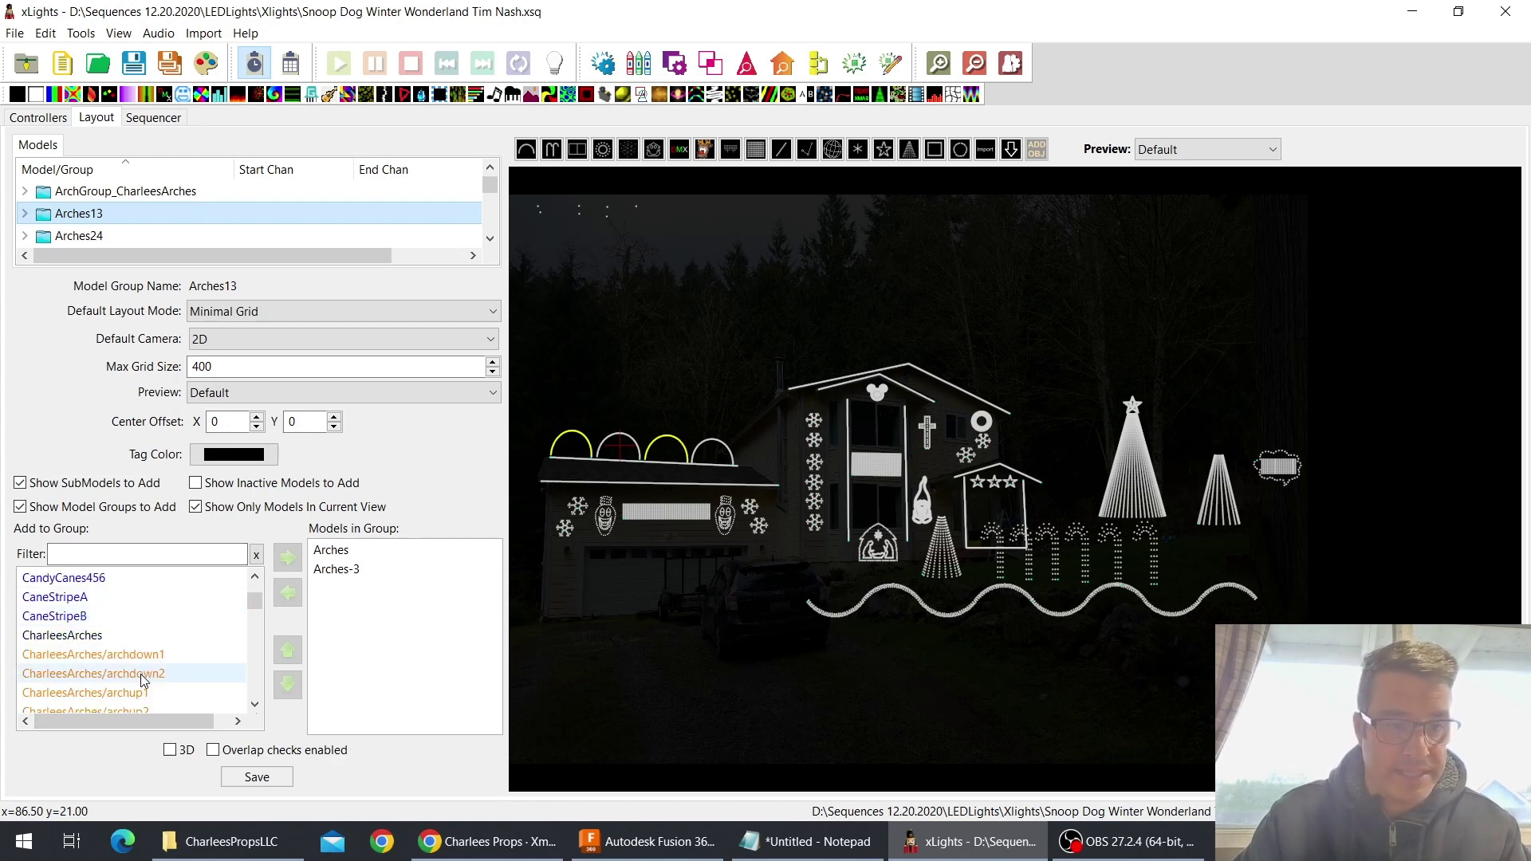
pyautogui.click(156, 655)
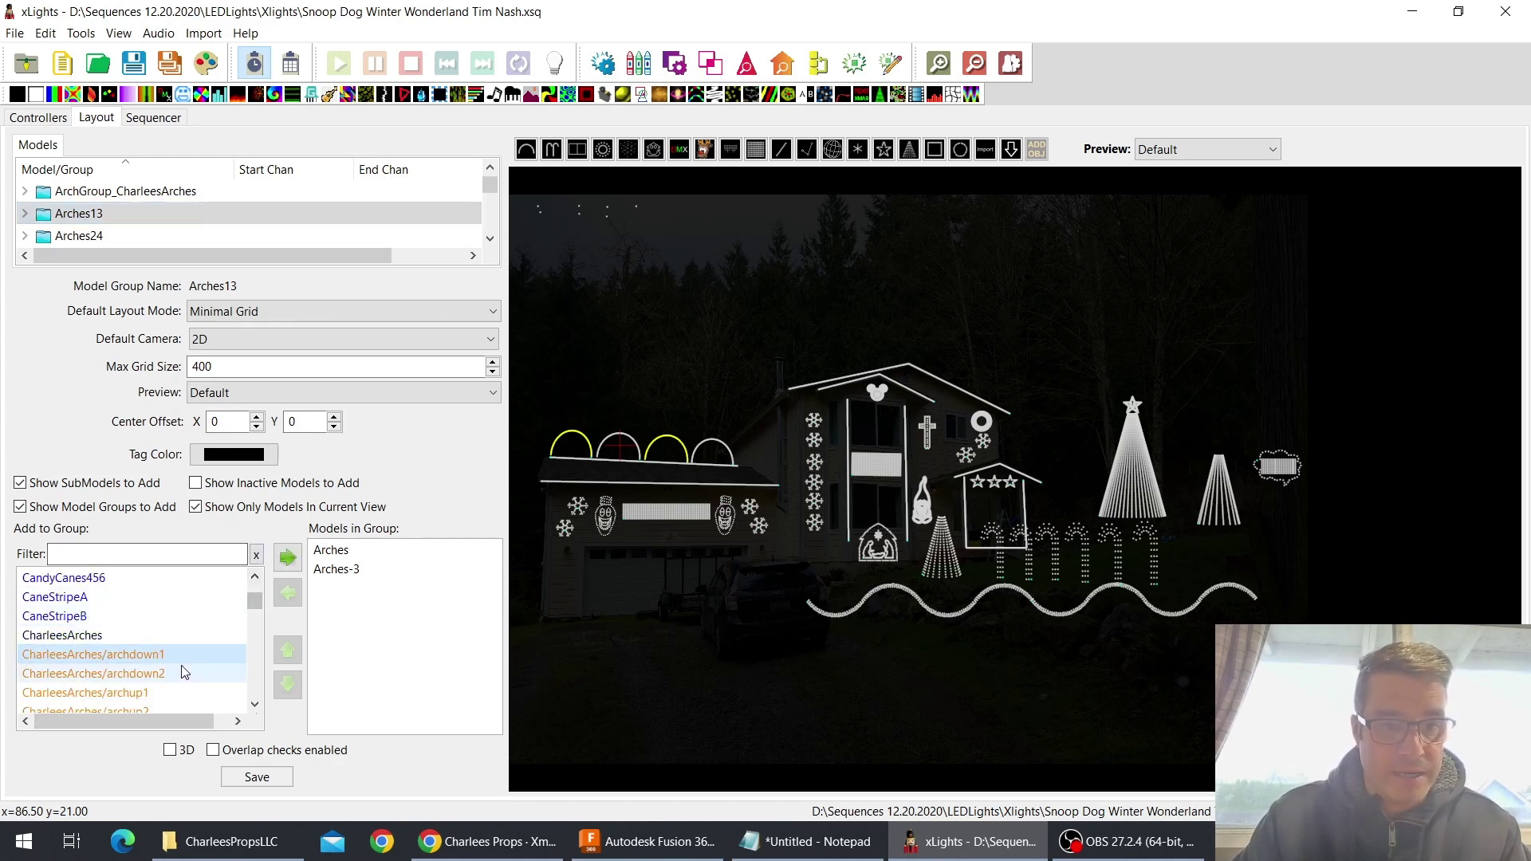
pyautogui.scroll(-1, 183, 672)
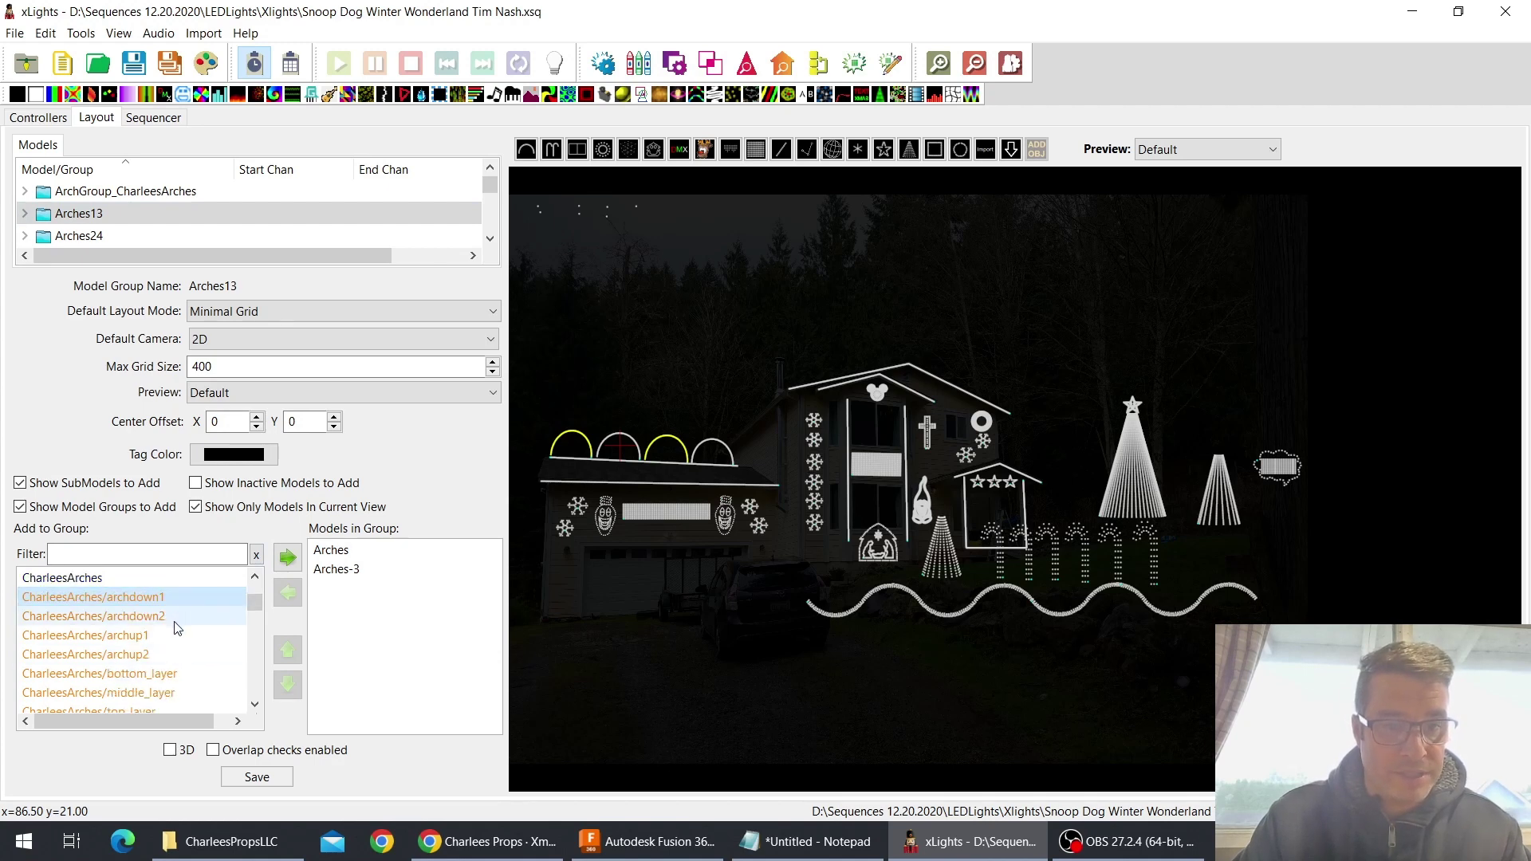
pyautogui.scroll(-2, 198, 684)
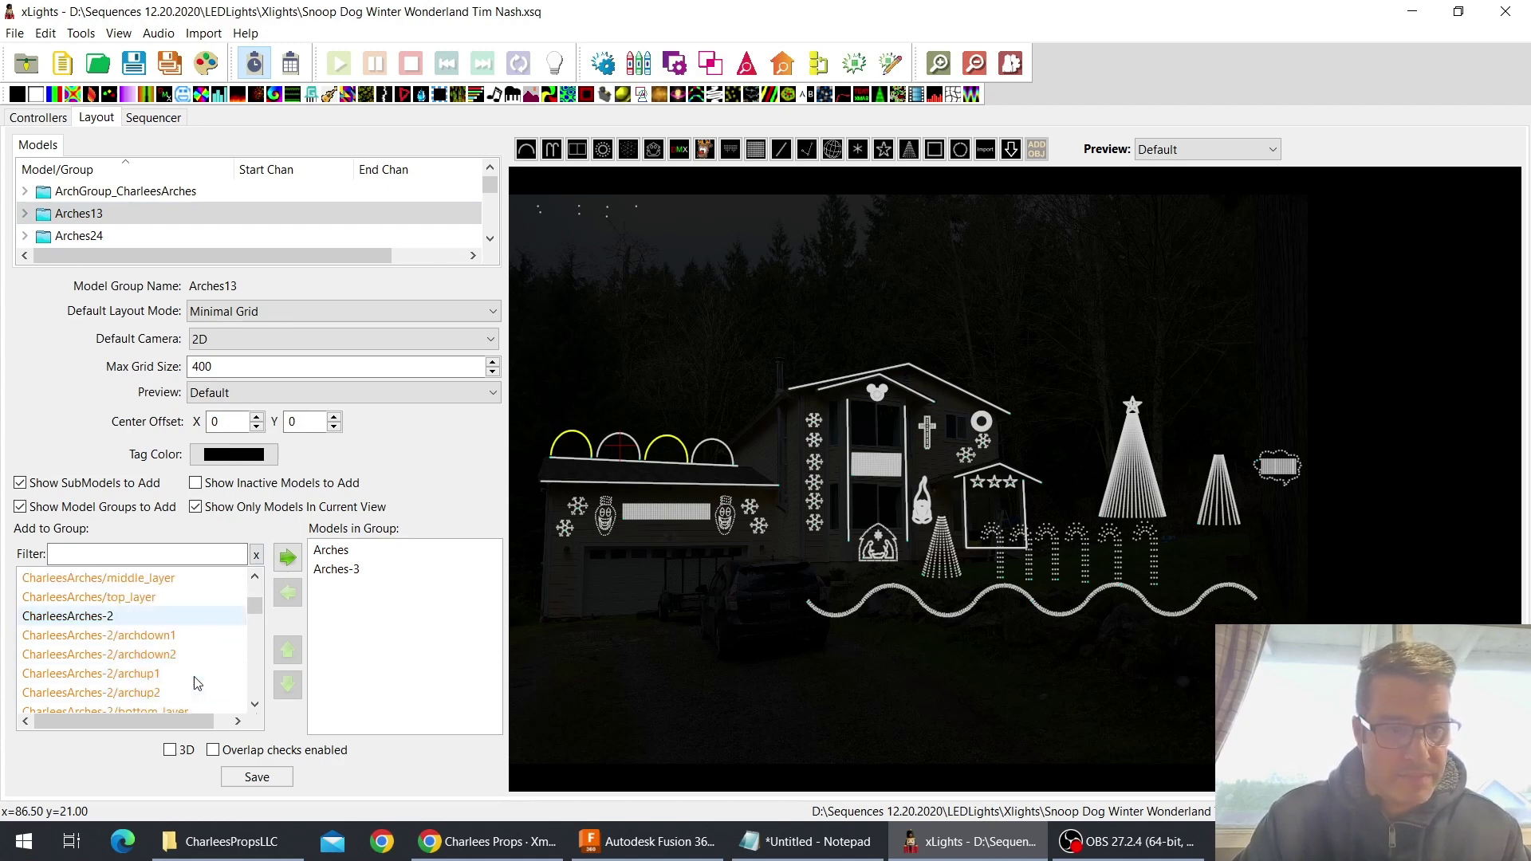
pyautogui.click(185, 639)
pyautogui.keyDown('ctrl'); pyautogui.click(188, 650); pyautogui.keyUp('ctrl')
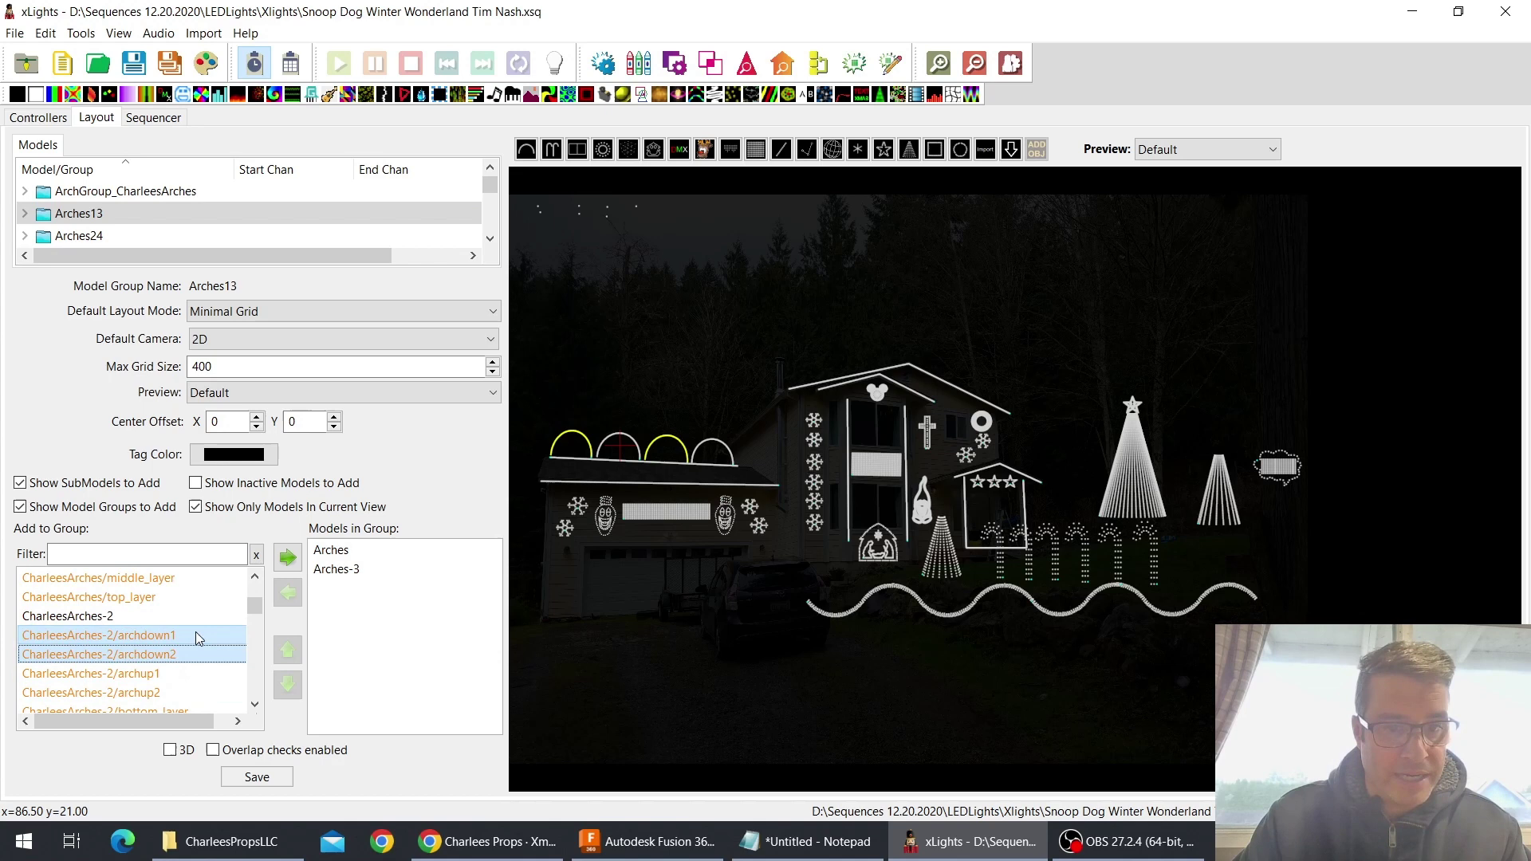
pyautogui.click(288, 558)
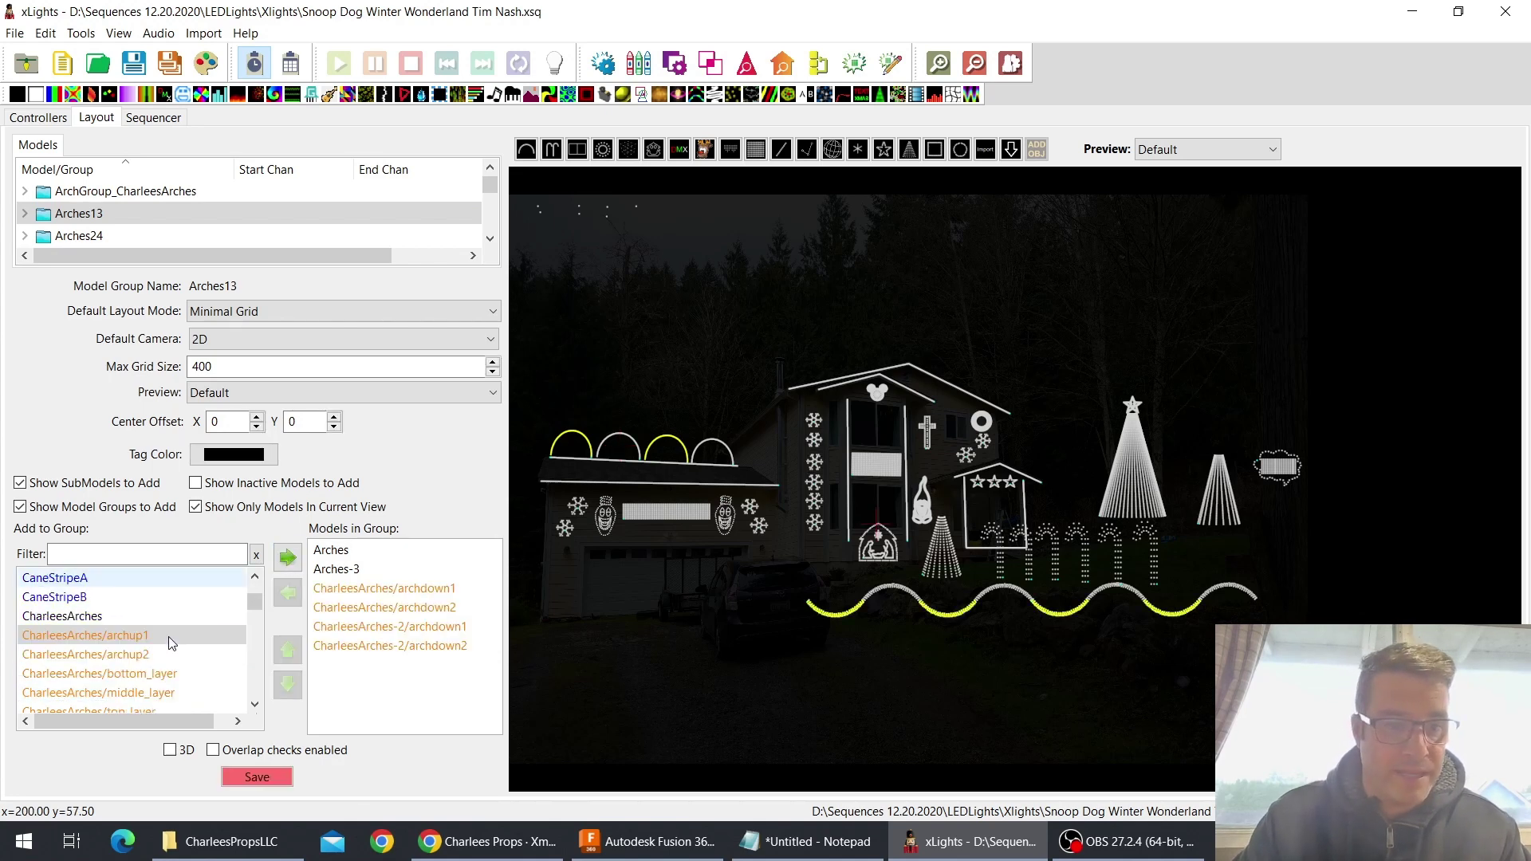
# Add the archup1 and archup2 submodels of both CharleesArches and CharleesArches-2 to the Arches24 group and save the layout
pyautogui.click(79, 236)
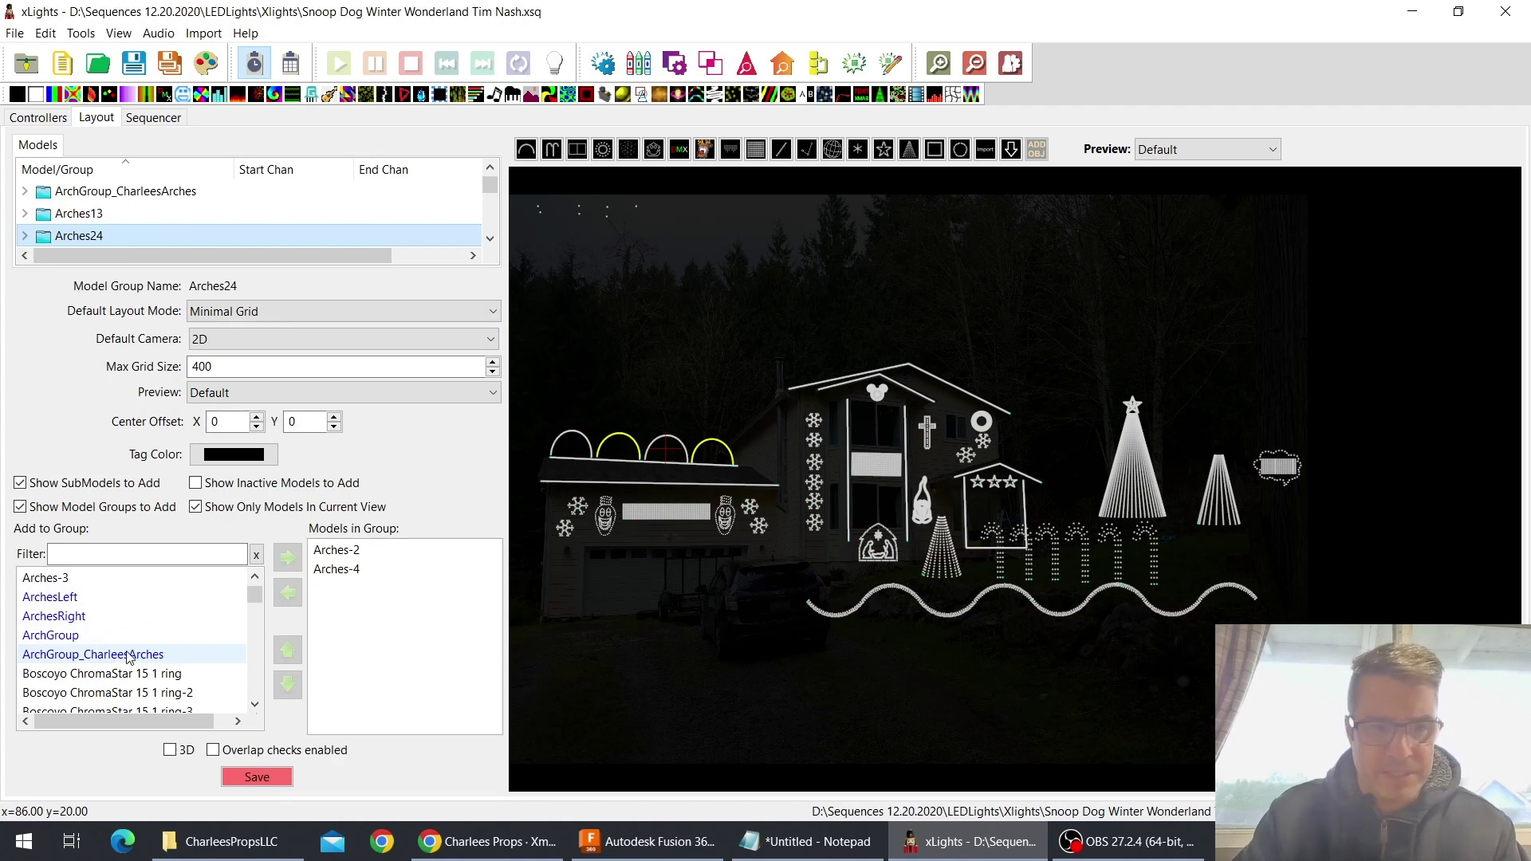
pyautogui.scroll(-2, 128, 656)
pyautogui.scroll(3, 130, 628)
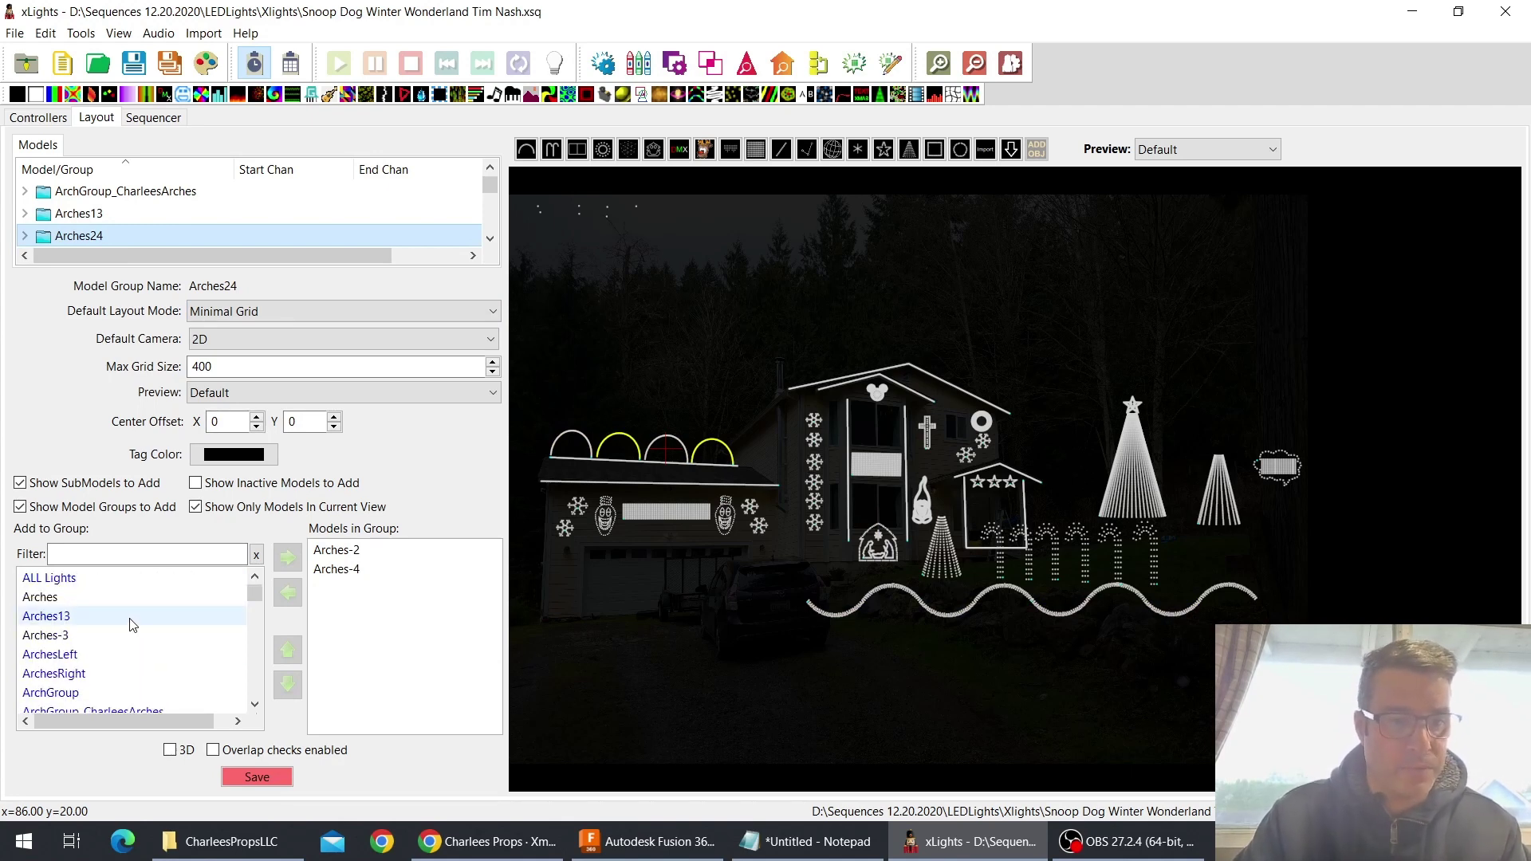
pyautogui.scroll(-6, 135, 622)
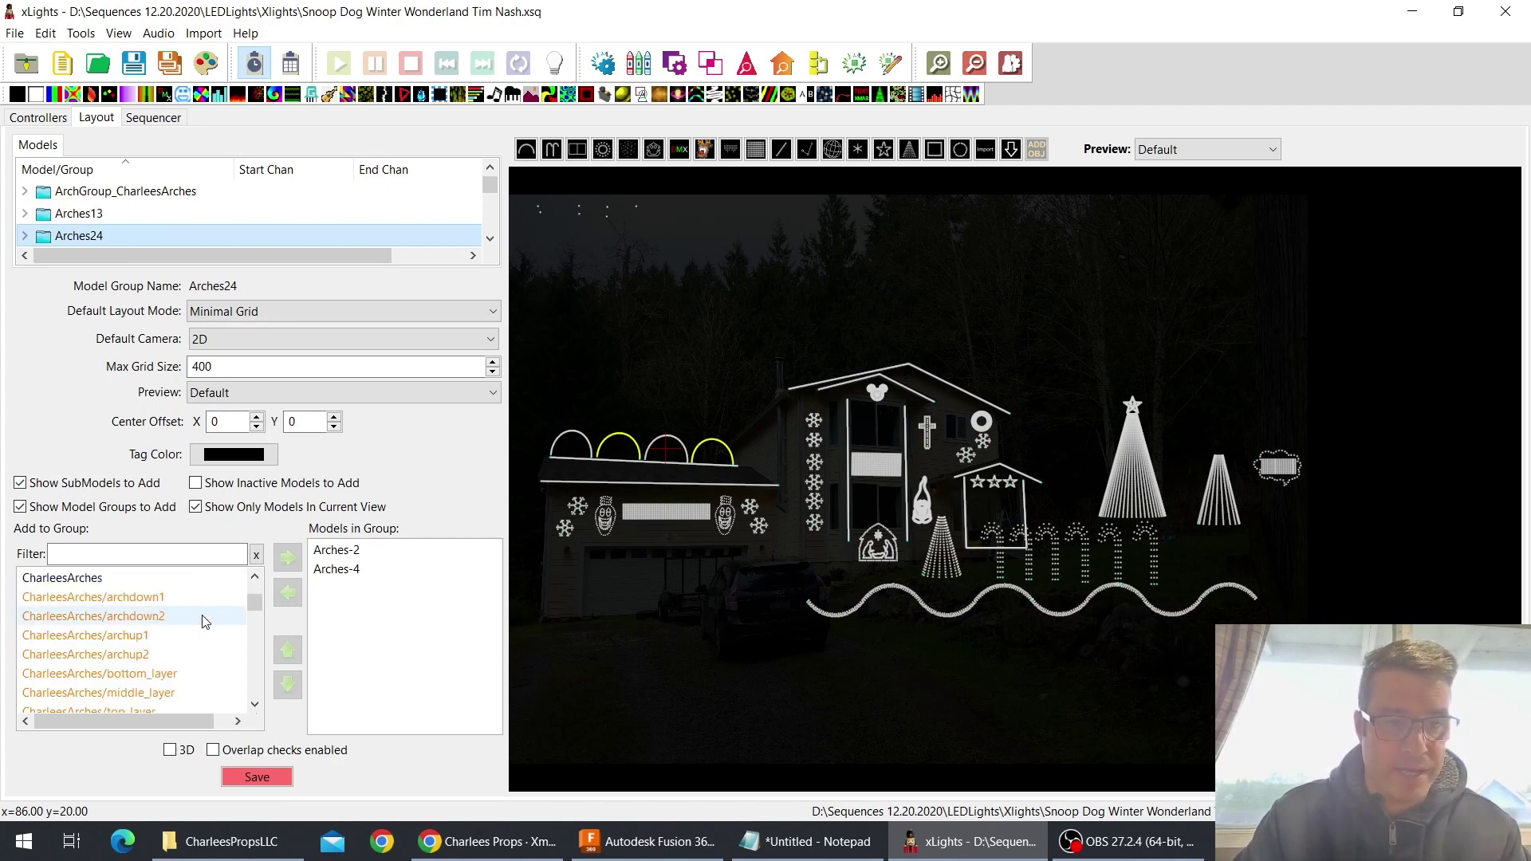
pyautogui.click(173, 637)
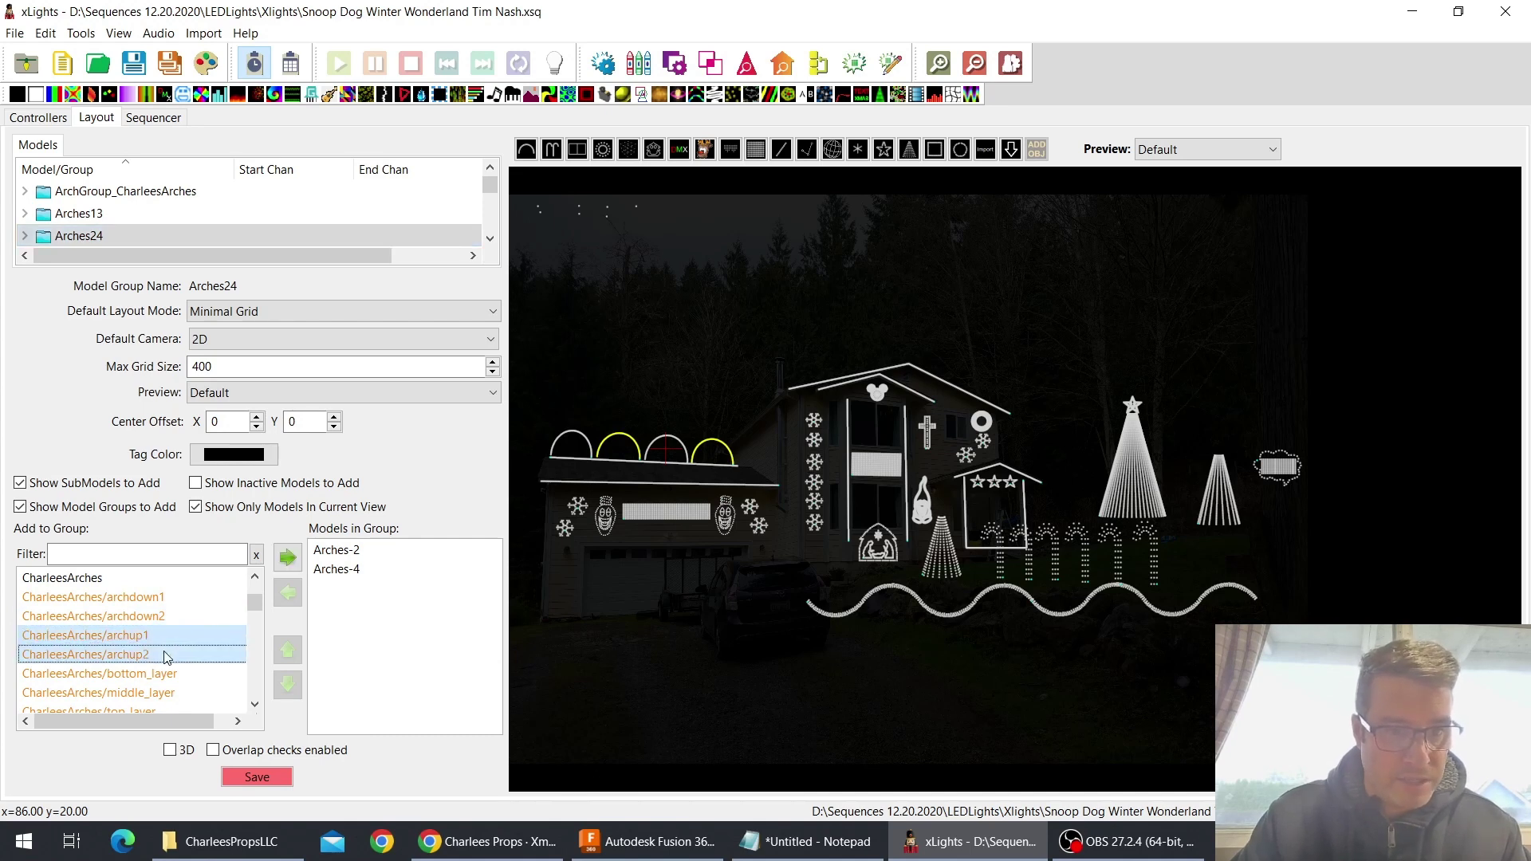
pyautogui.scroll(-2, 174, 658)
pyautogui.click(186, 674)
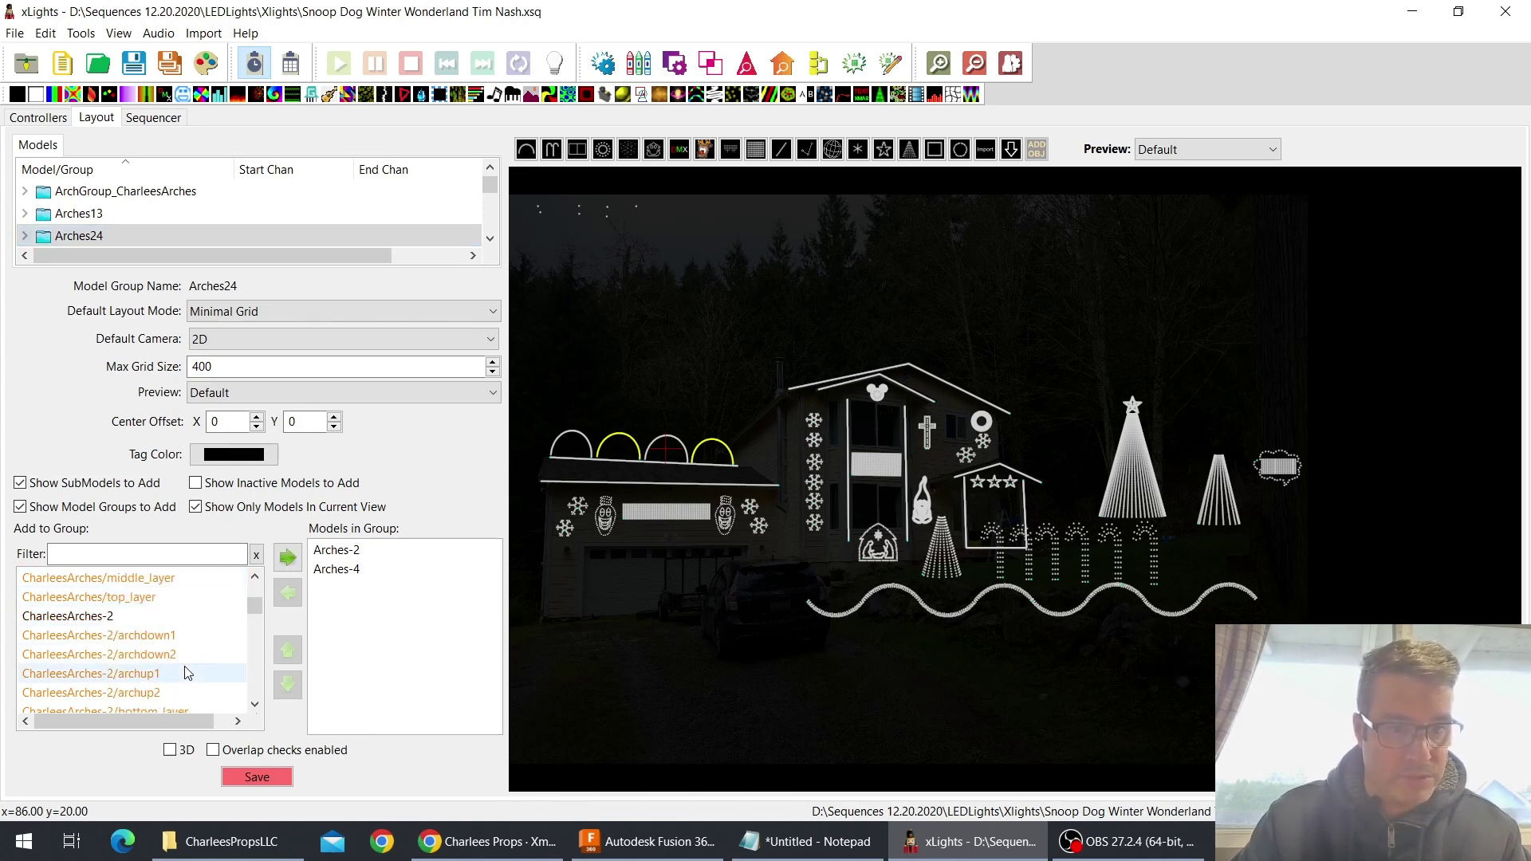
pyautogui.keyDown('shift'); pyautogui.click(185, 692); pyautogui.keyUp('shift')
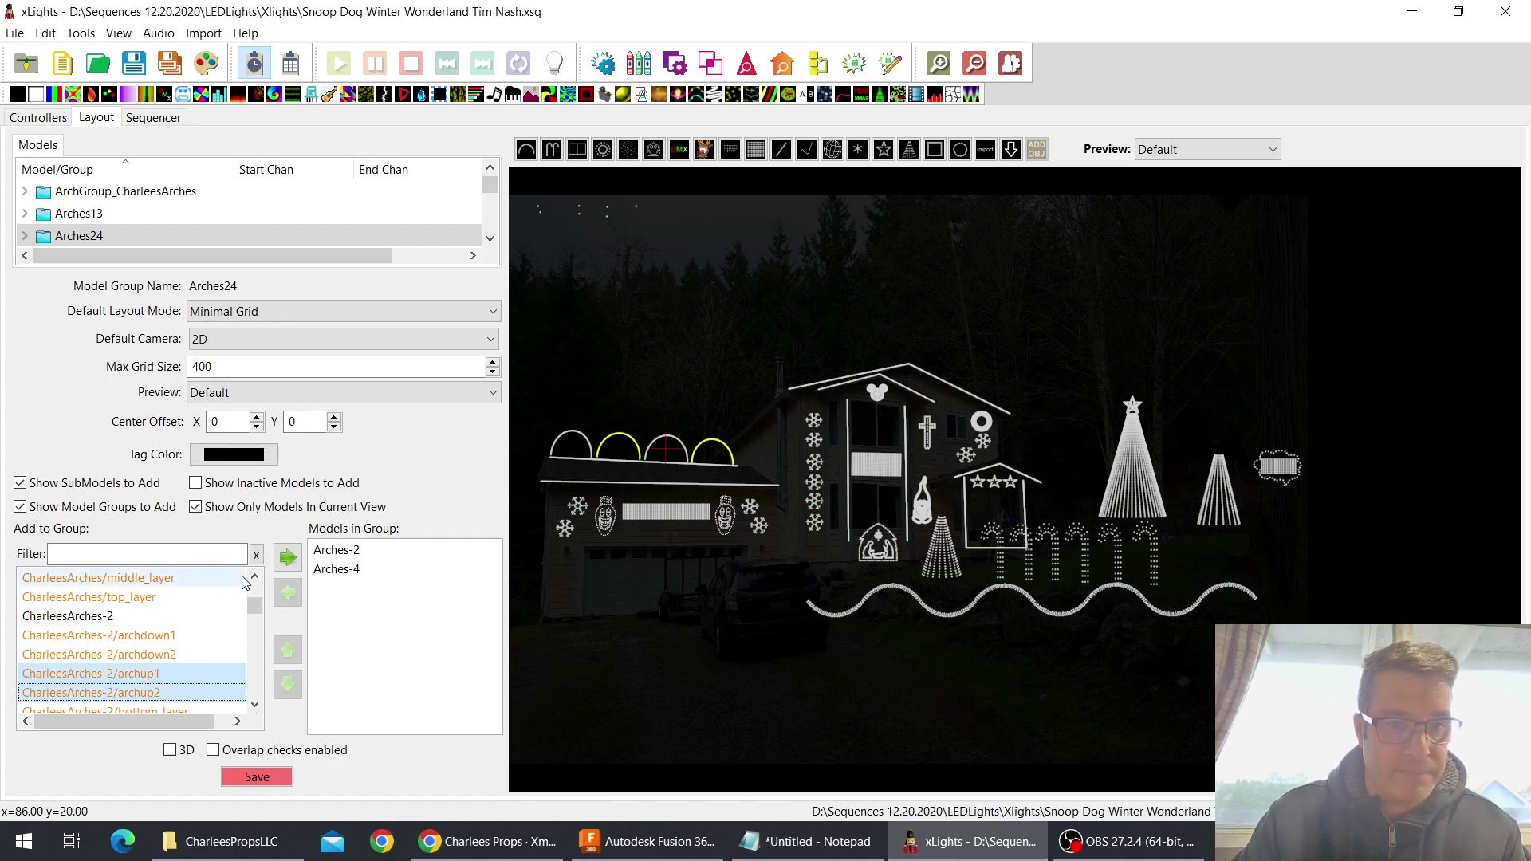
pyautogui.click(289, 556)
pyautogui.click(422, 589)
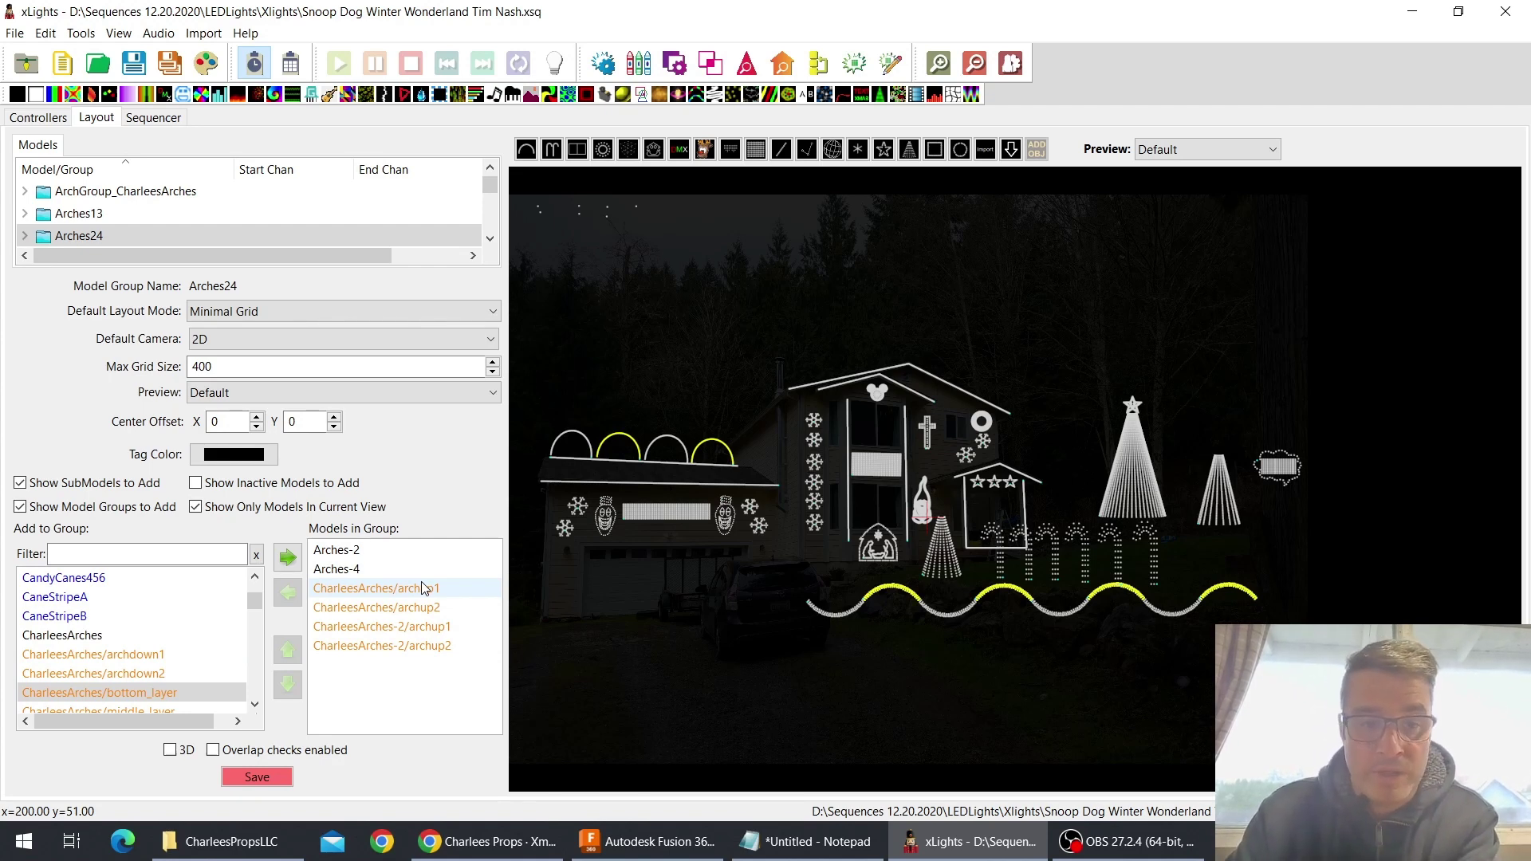
pyautogui.click(263, 778)
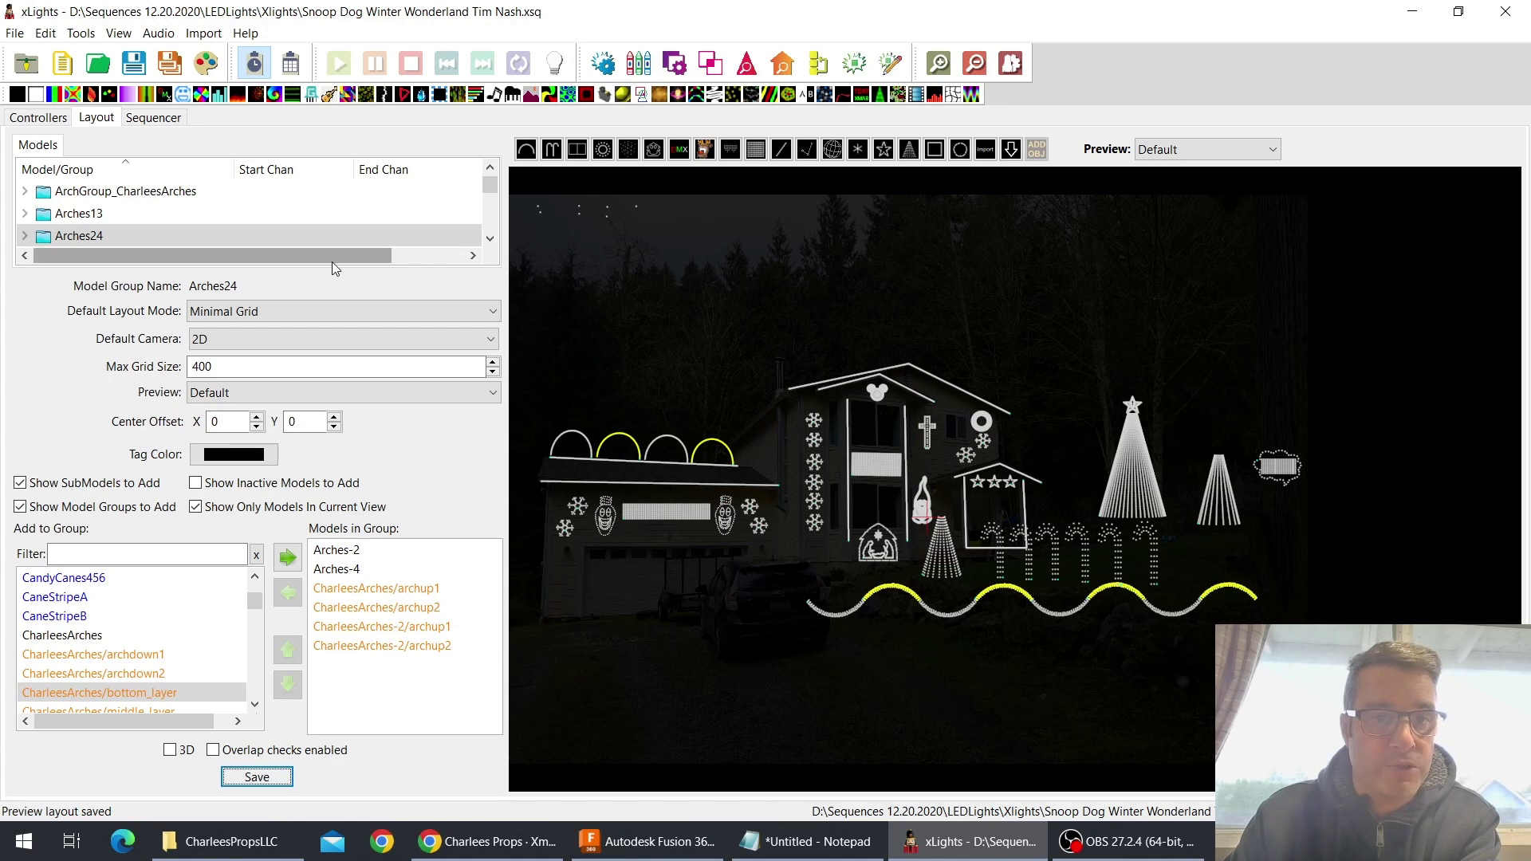
# Hide submodels from the models available for the ALL Lights group and add CharleesArches and CharleesArches-2 to it
pyautogui.scroll(1, 284, 222)
pyautogui.click(127, 193)
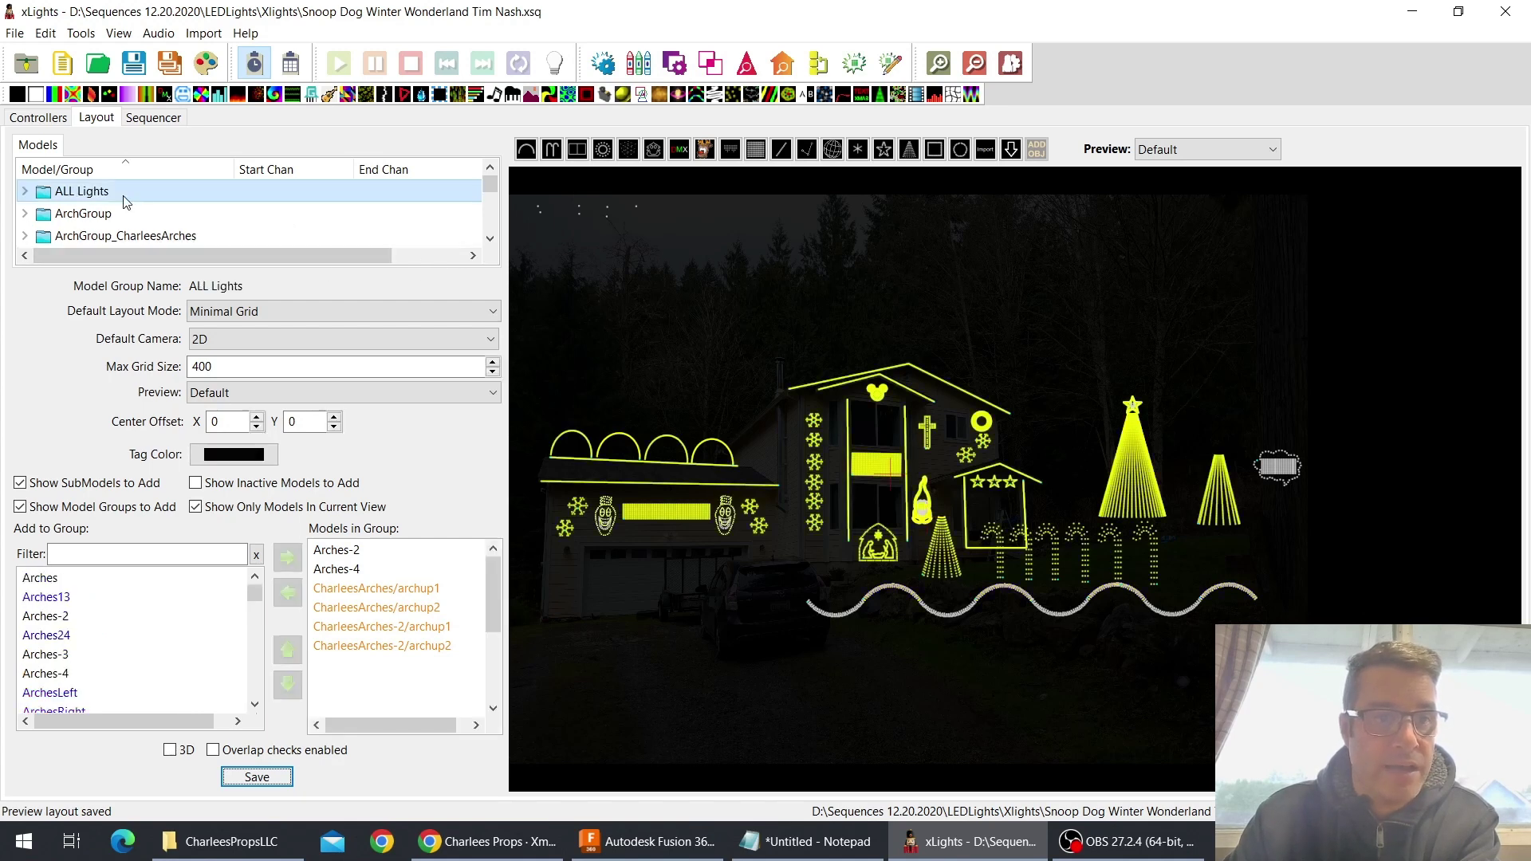
pyautogui.scroll(-4, 145, 647)
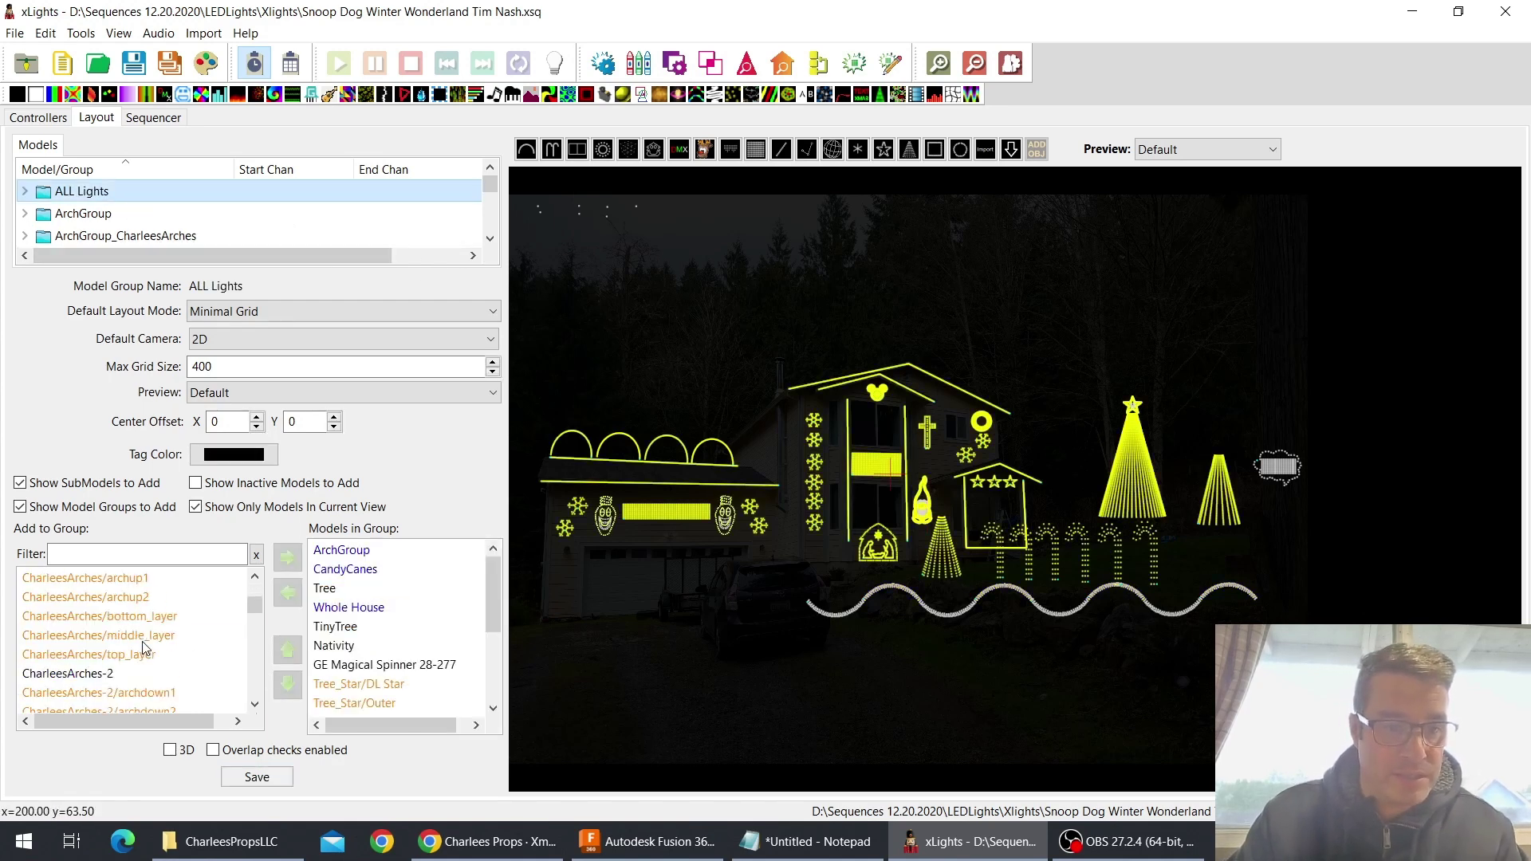
pyautogui.click(19, 483)
pyautogui.scroll(-5, 120, 668)
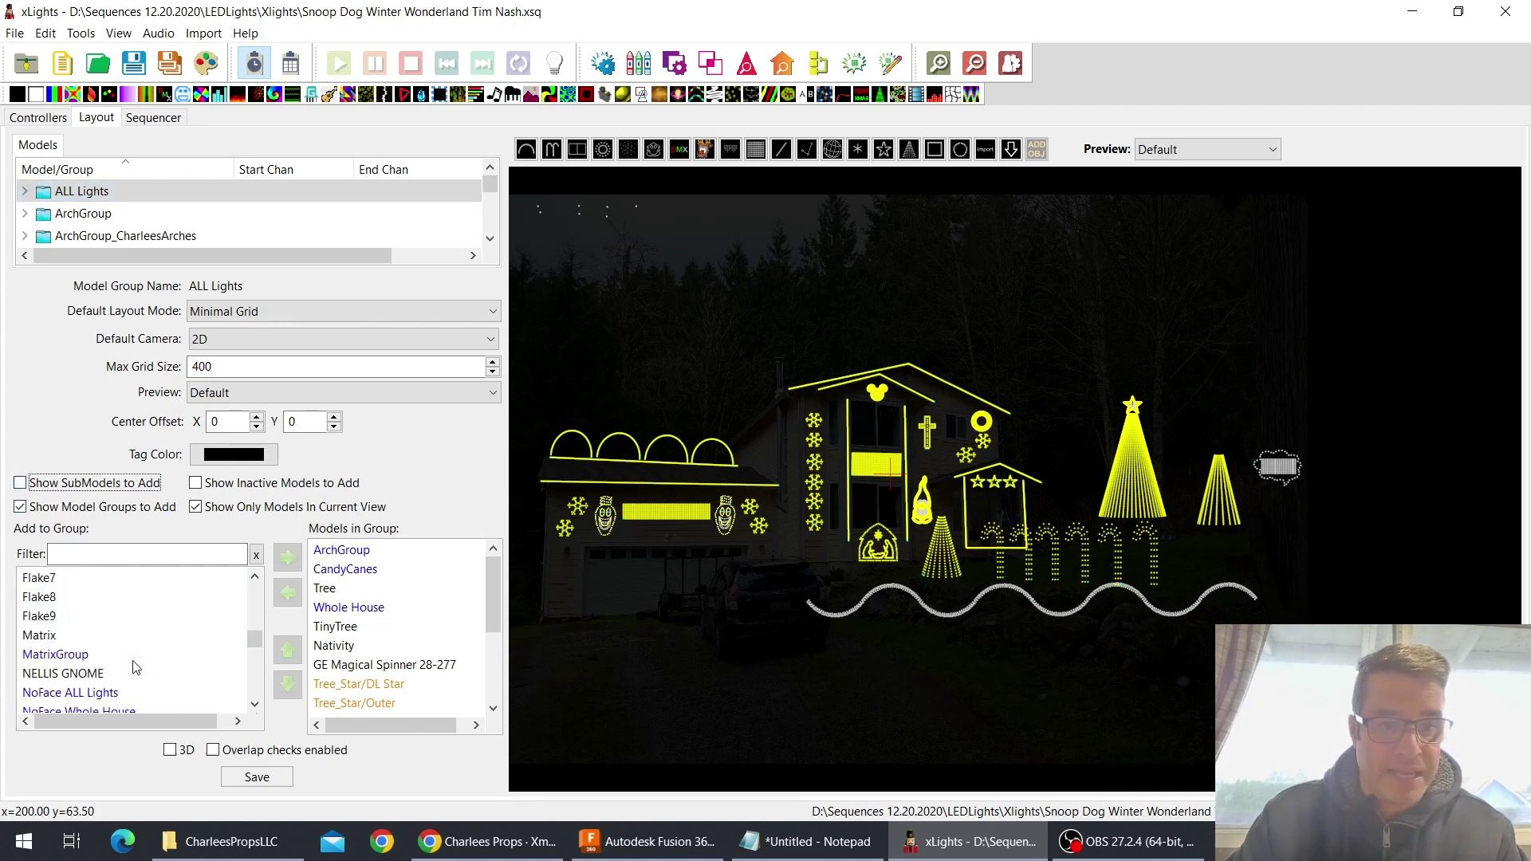
pyautogui.scroll(-3, 135, 668)
pyautogui.scroll(10, 148, 666)
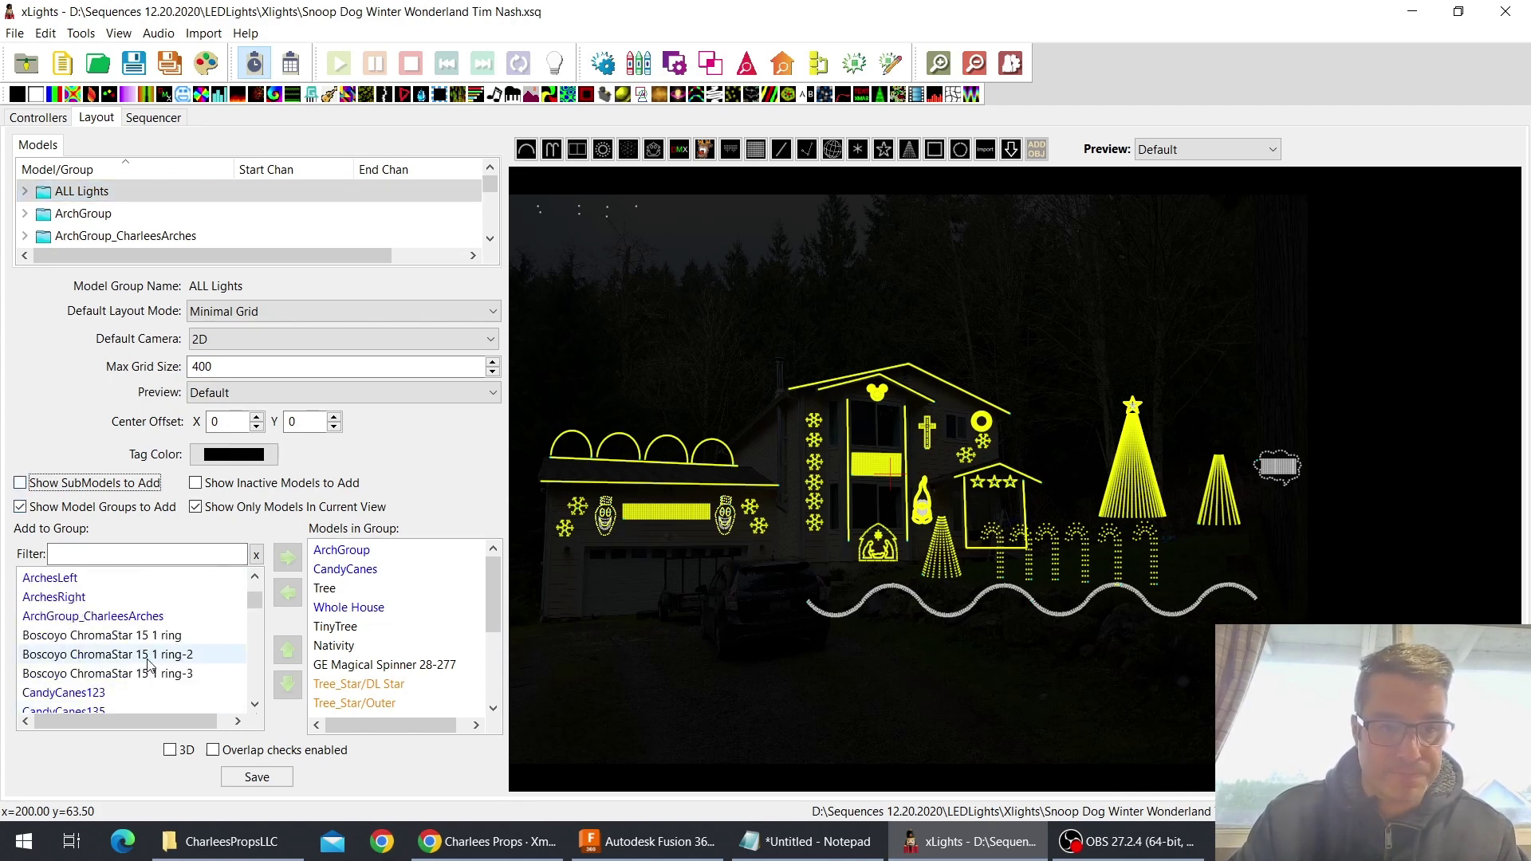
pyautogui.scroll(-3, 147, 665)
pyautogui.click(139, 635)
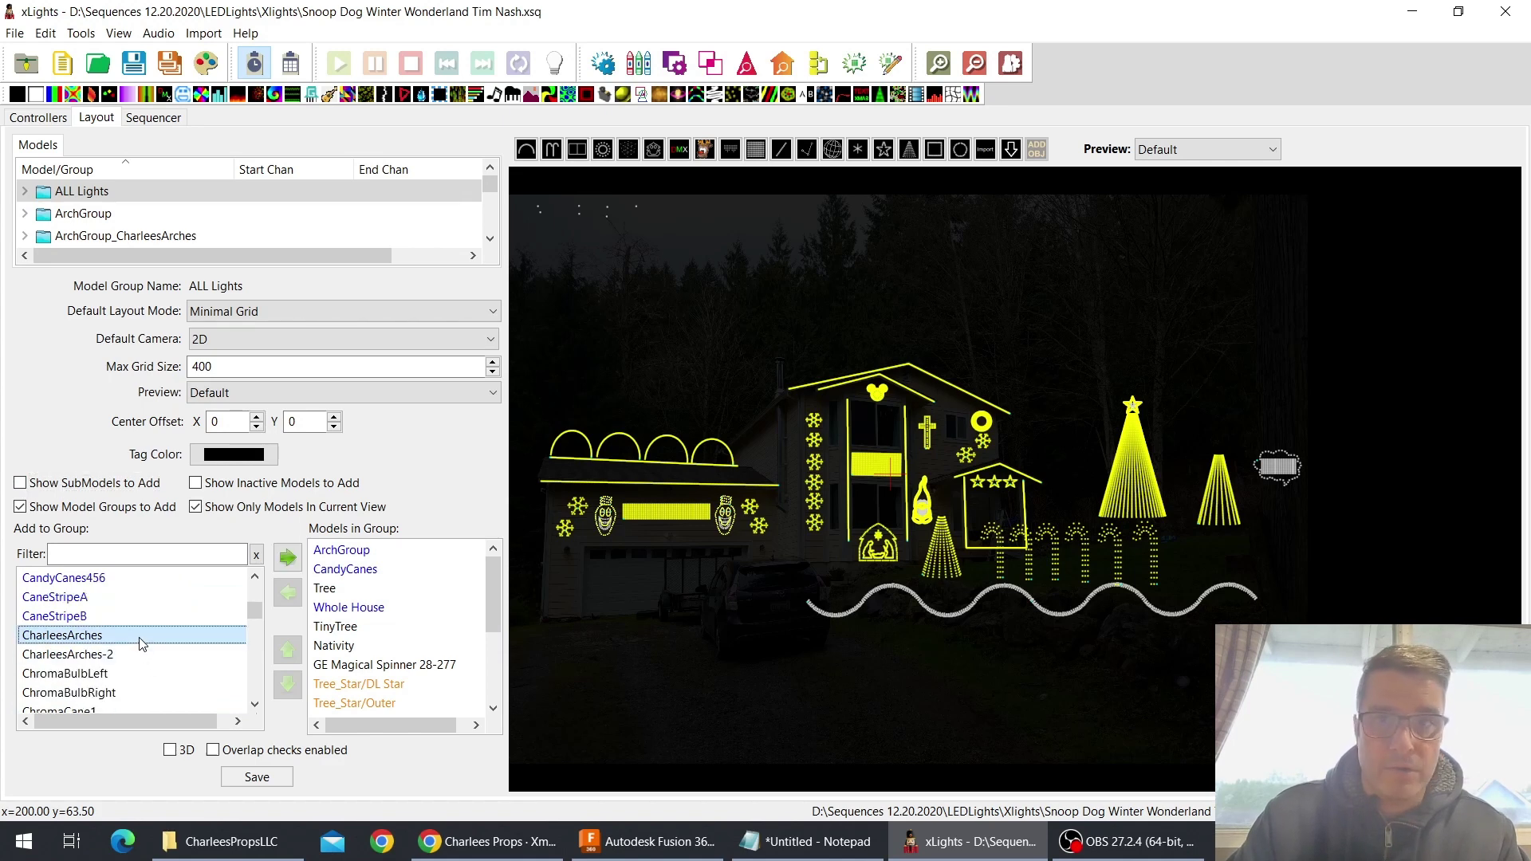
pyautogui.keyDown('shift'); pyautogui.click(134, 648); pyautogui.keyUp('shift')
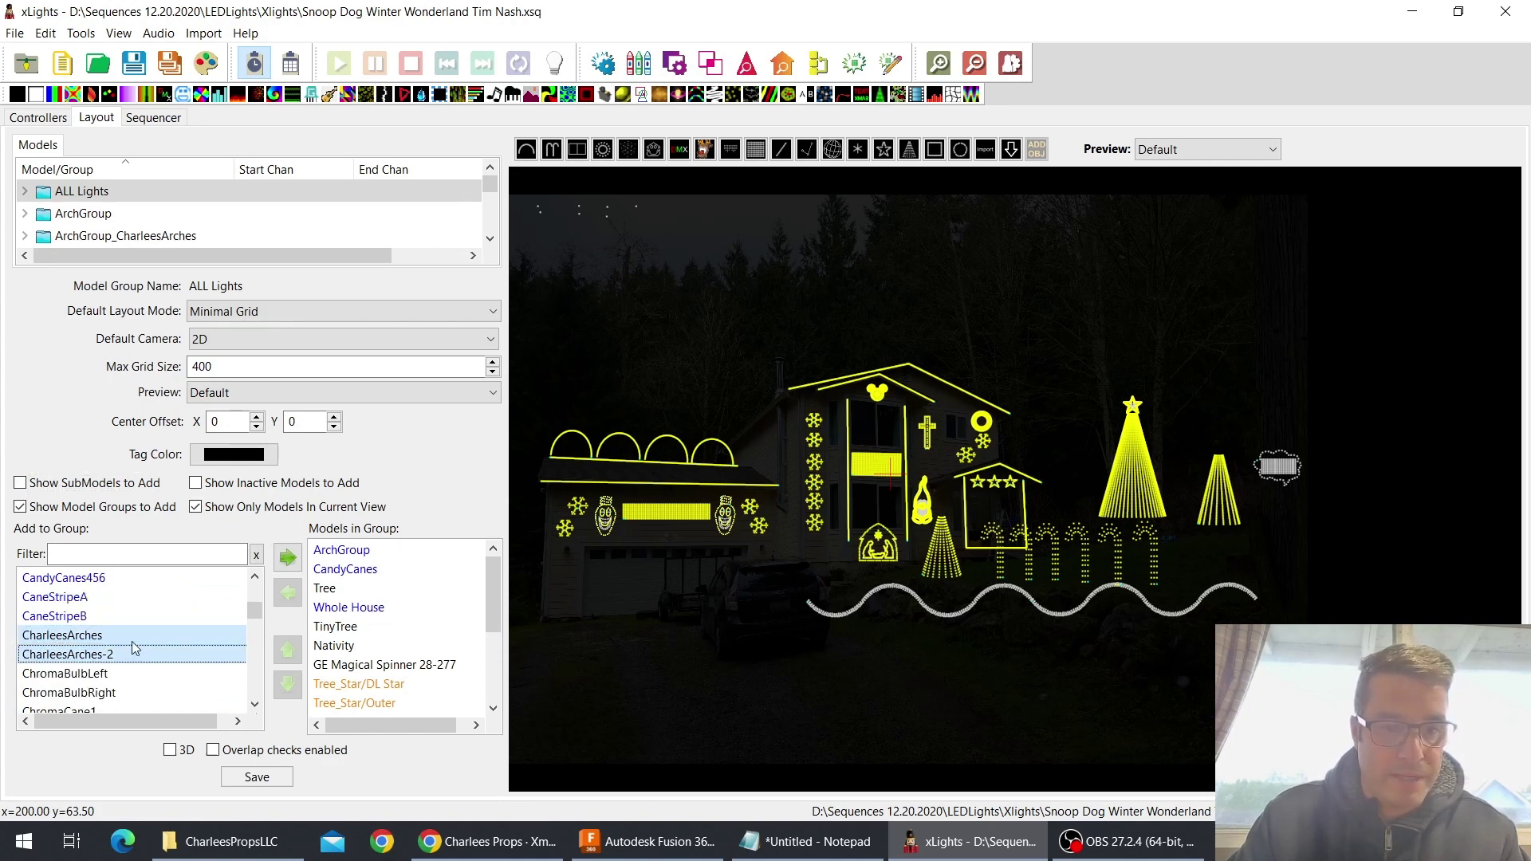
pyautogui.click(299, 559)
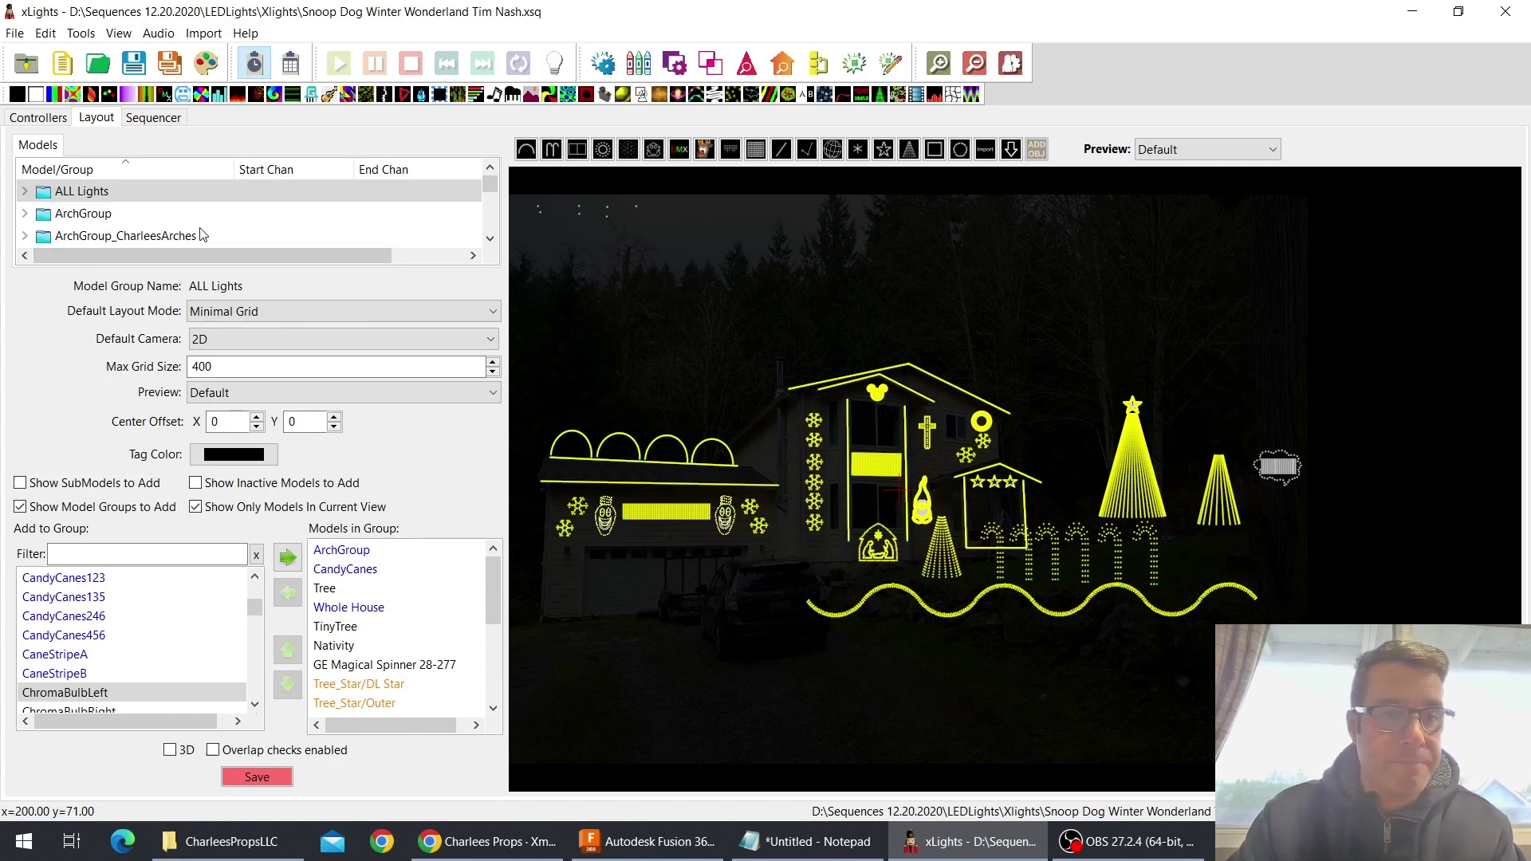
# Check the members of the arch groups and add the CharleesArches model to the ArchesLeft group
pyautogui.click(121, 221)
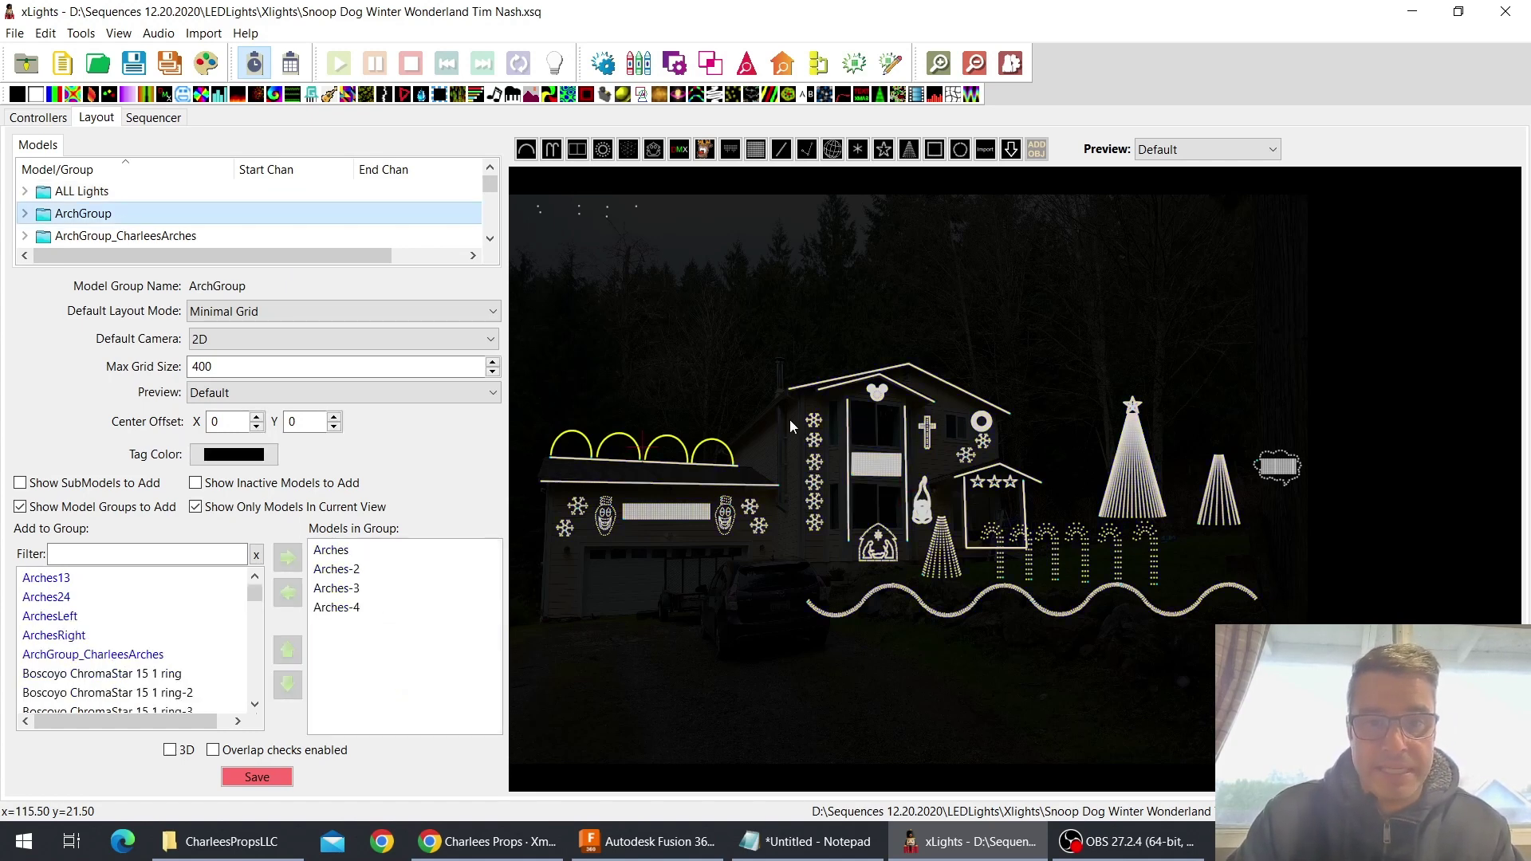
pyautogui.scroll(-2, 437, 239)
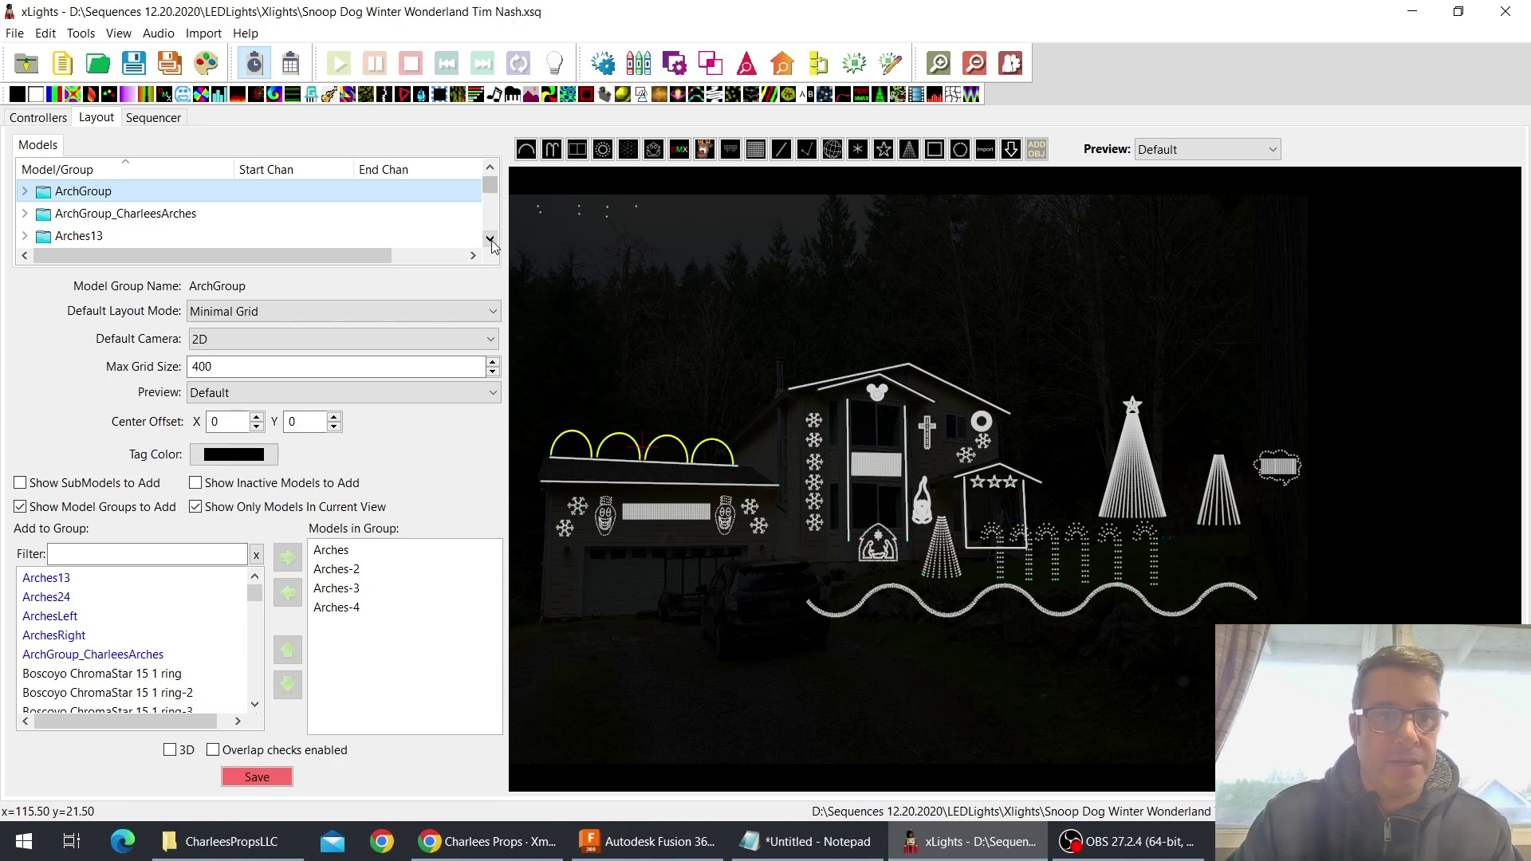
pyautogui.click(114, 216)
pyautogui.press('Down')
pyautogui.press('Down')
pyautogui.press('Down')
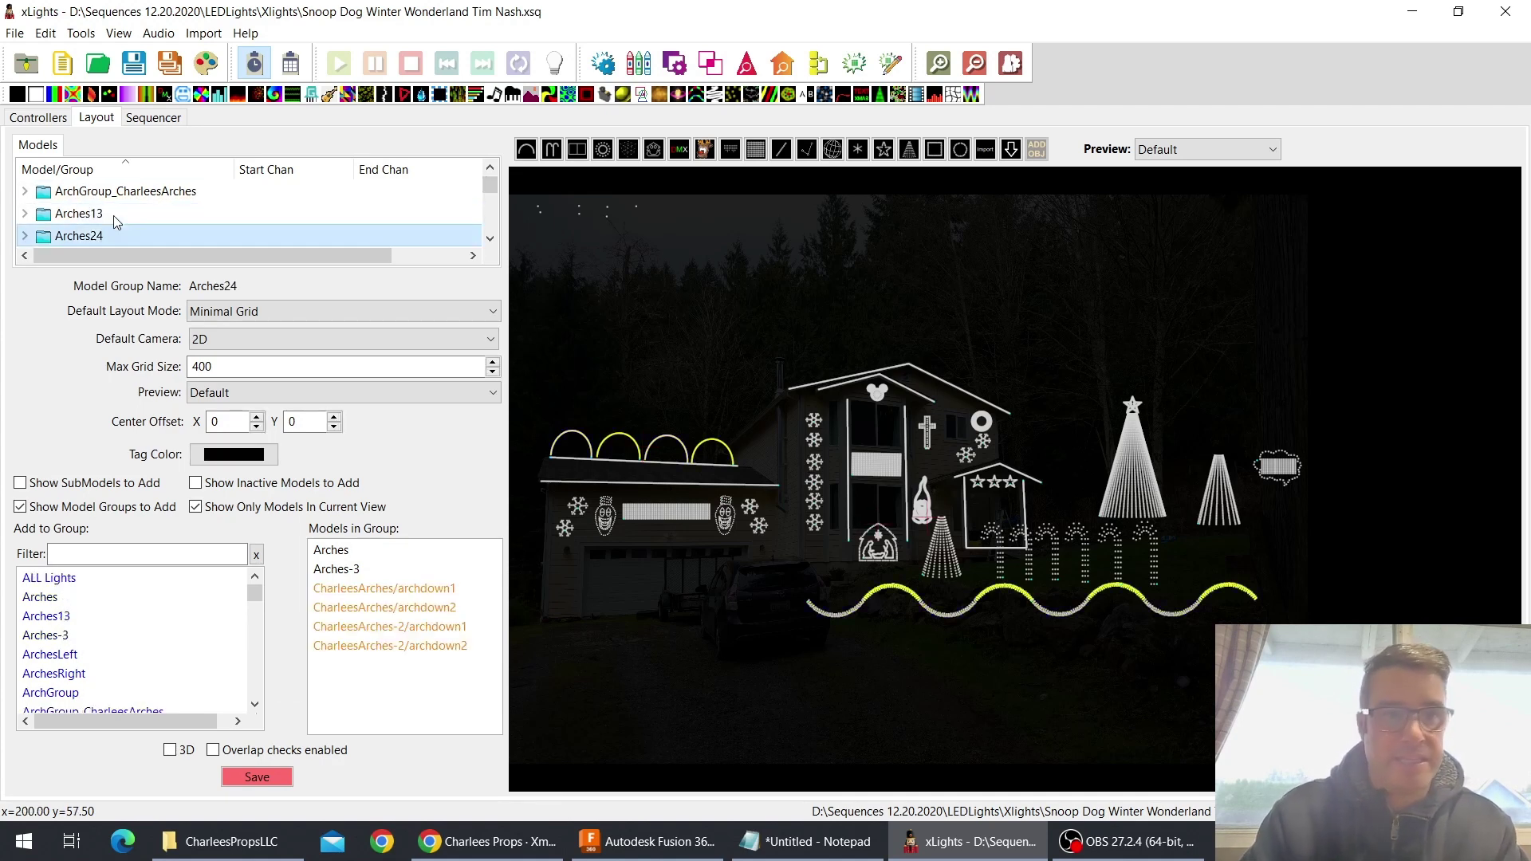
pyautogui.click(113, 215)
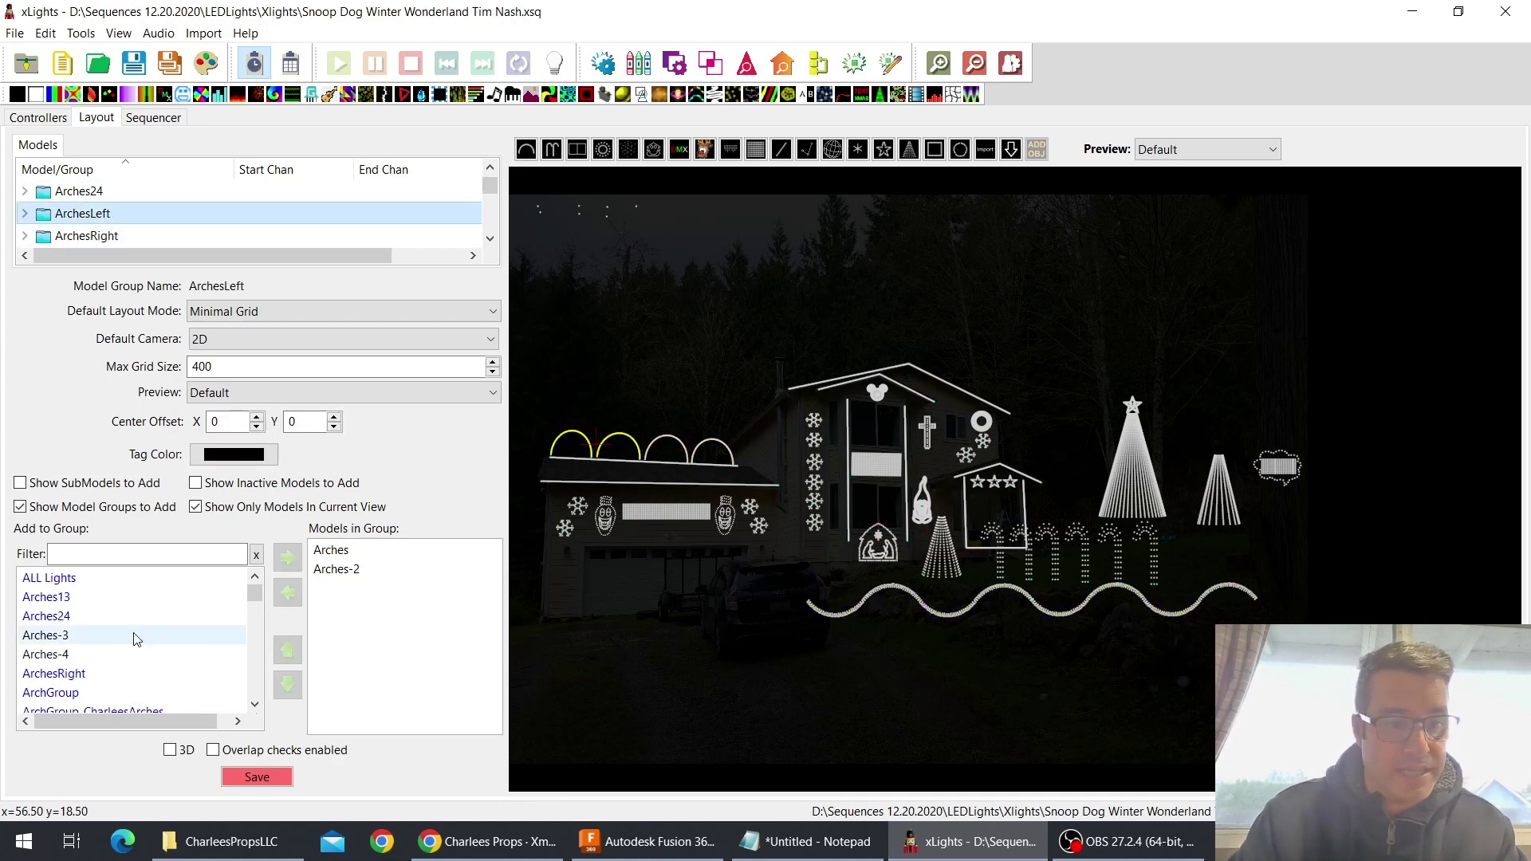
pyautogui.scroll(-2, 136, 633)
pyautogui.scroll(-4, 170, 594)
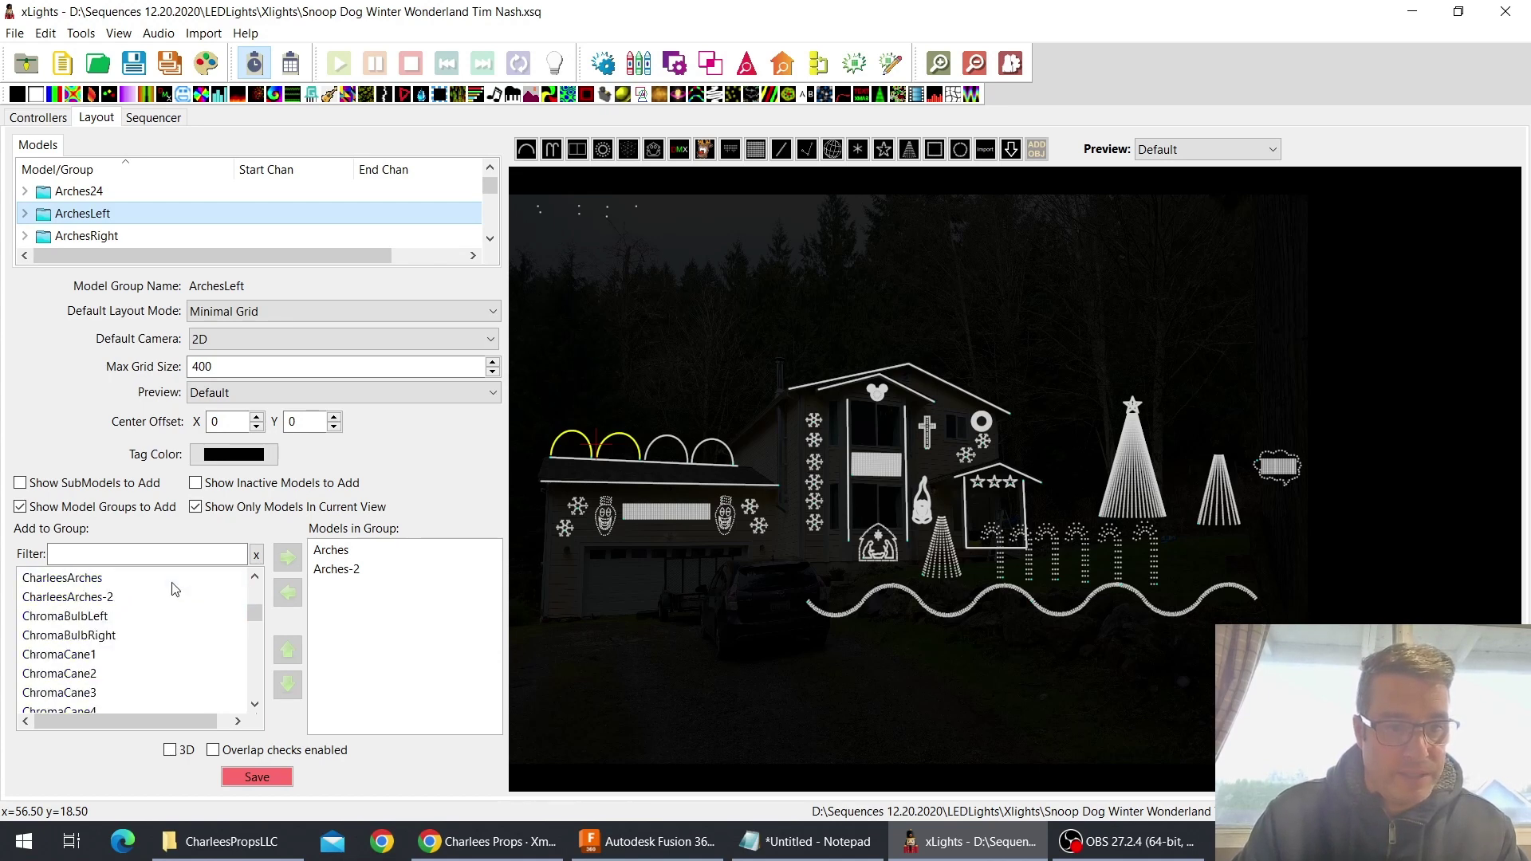
pyautogui.scroll(1, 175, 588)
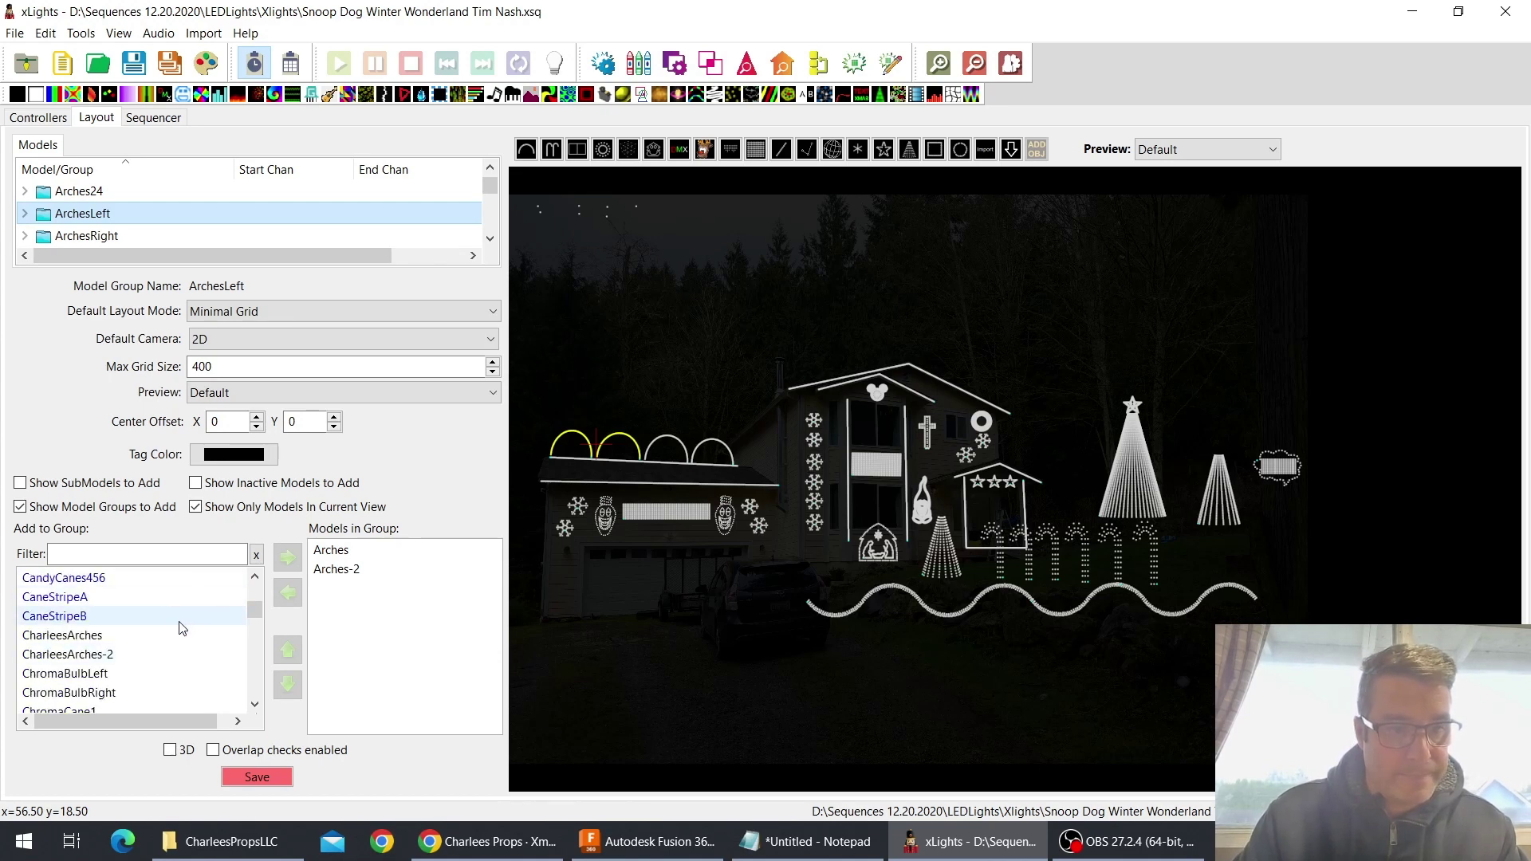
pyautogui.click(157, 642)
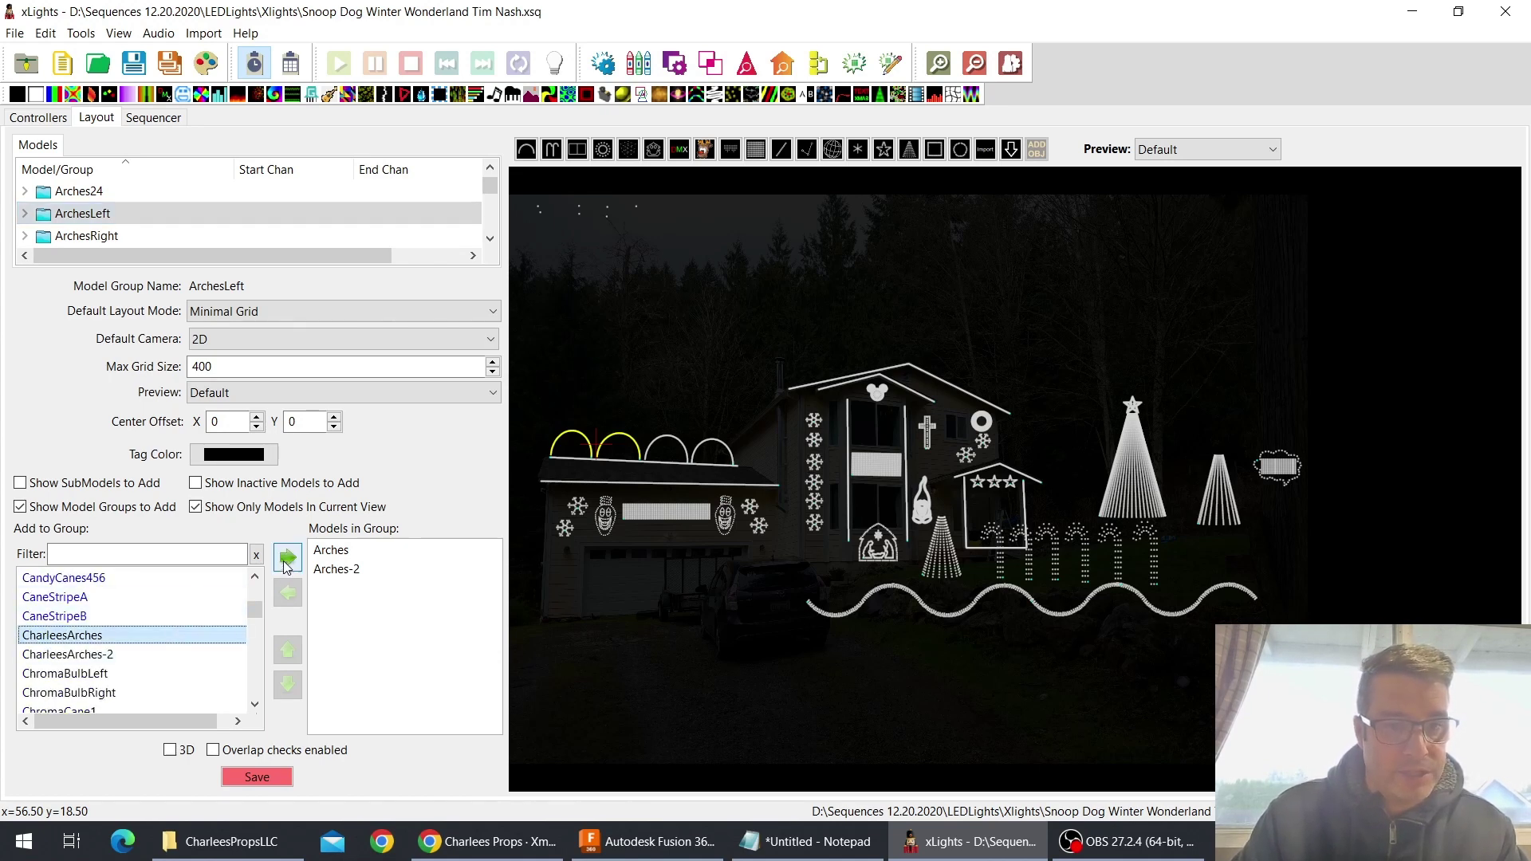
pyautogui.doubleClick(156, 635)
# Add the CharleesArches-2 model to the ArchesRight group
pyautogui.click(119, 236)
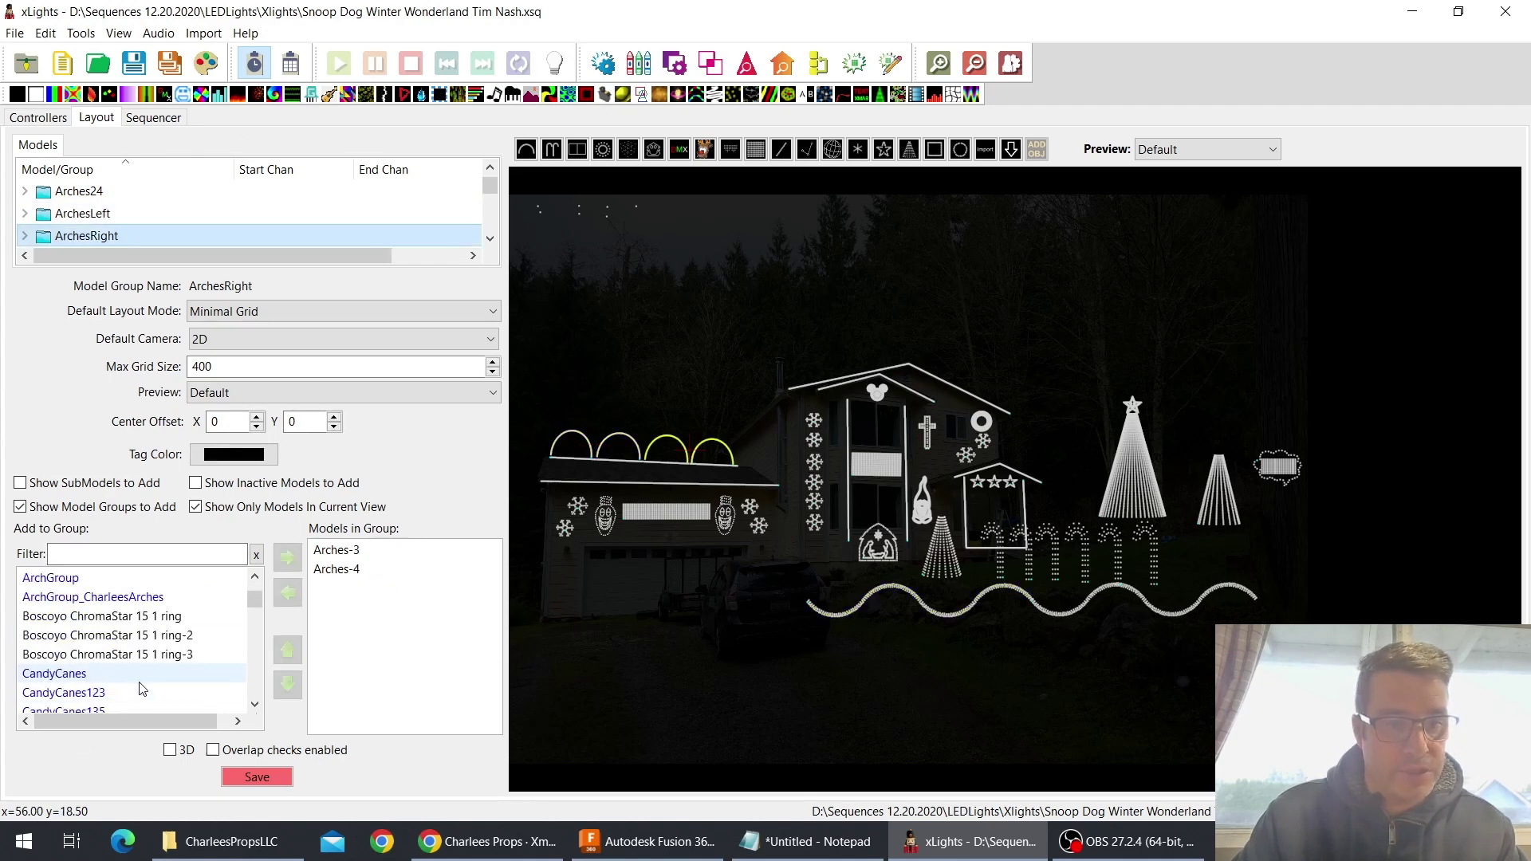
pyautogui.scroll(-4, 142, 689)
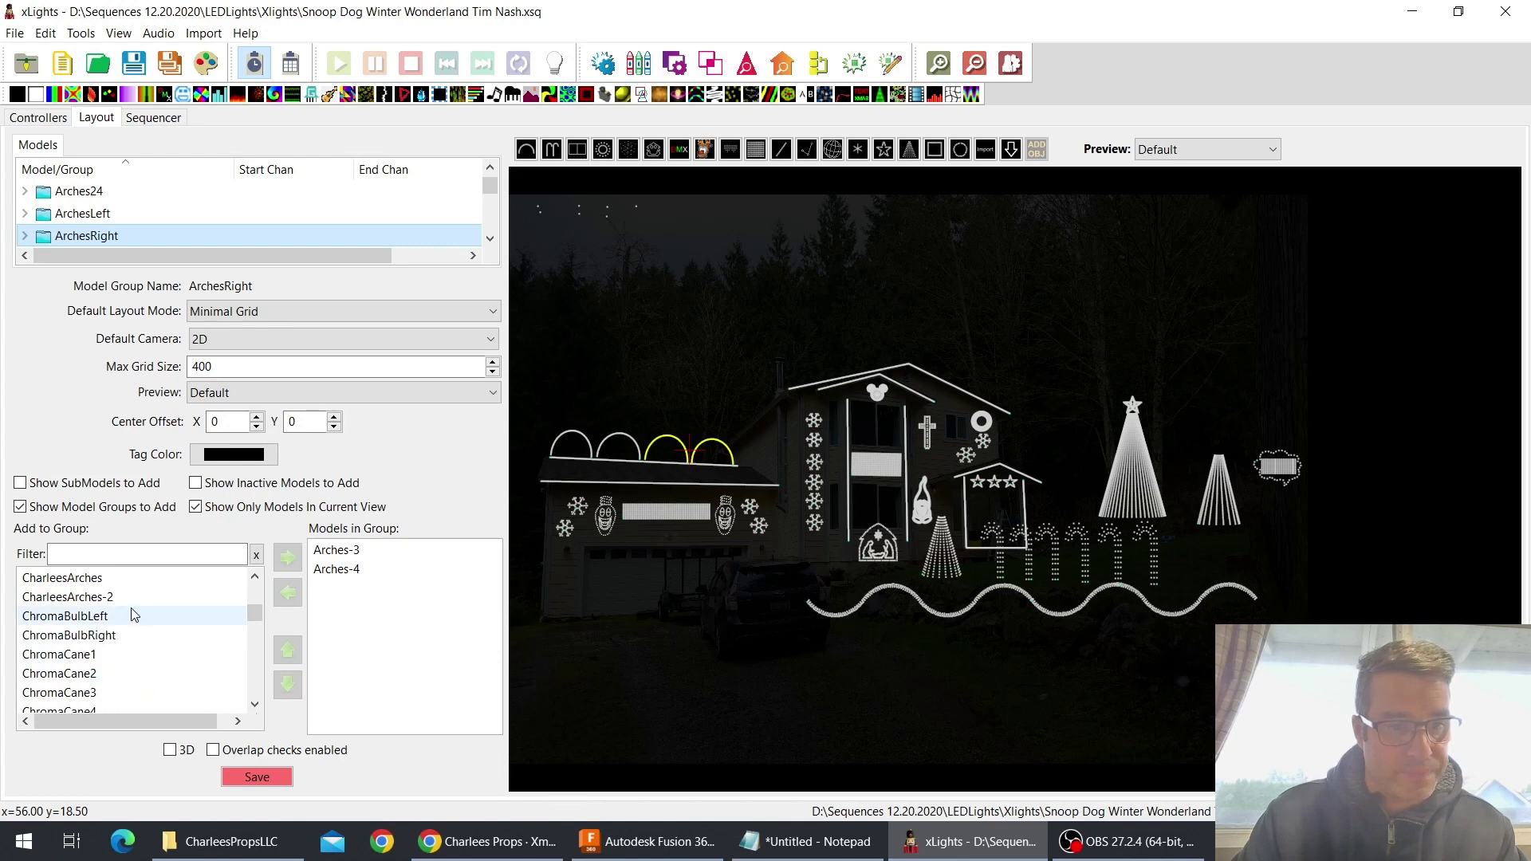
pyautogui.click(128, 596)
pyautogui.click(288, 557)
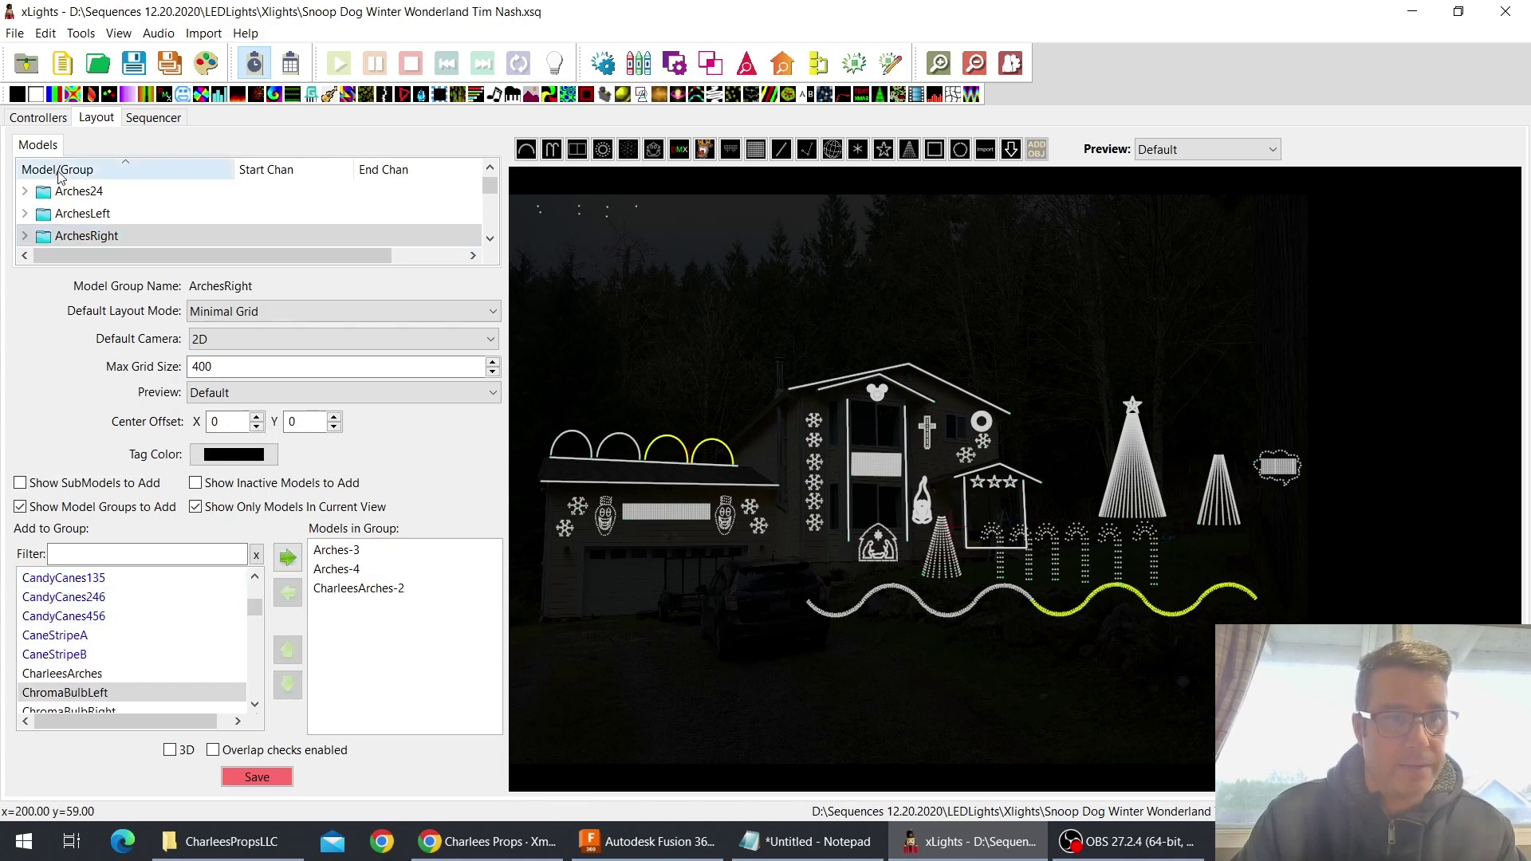
# Review the members of the model groups from CandyCanes through CaneStripeB and MatrixGroup
pyautogui.scroll(-2, 129, 206)
pyautogui.scroll(2, 177, 226)
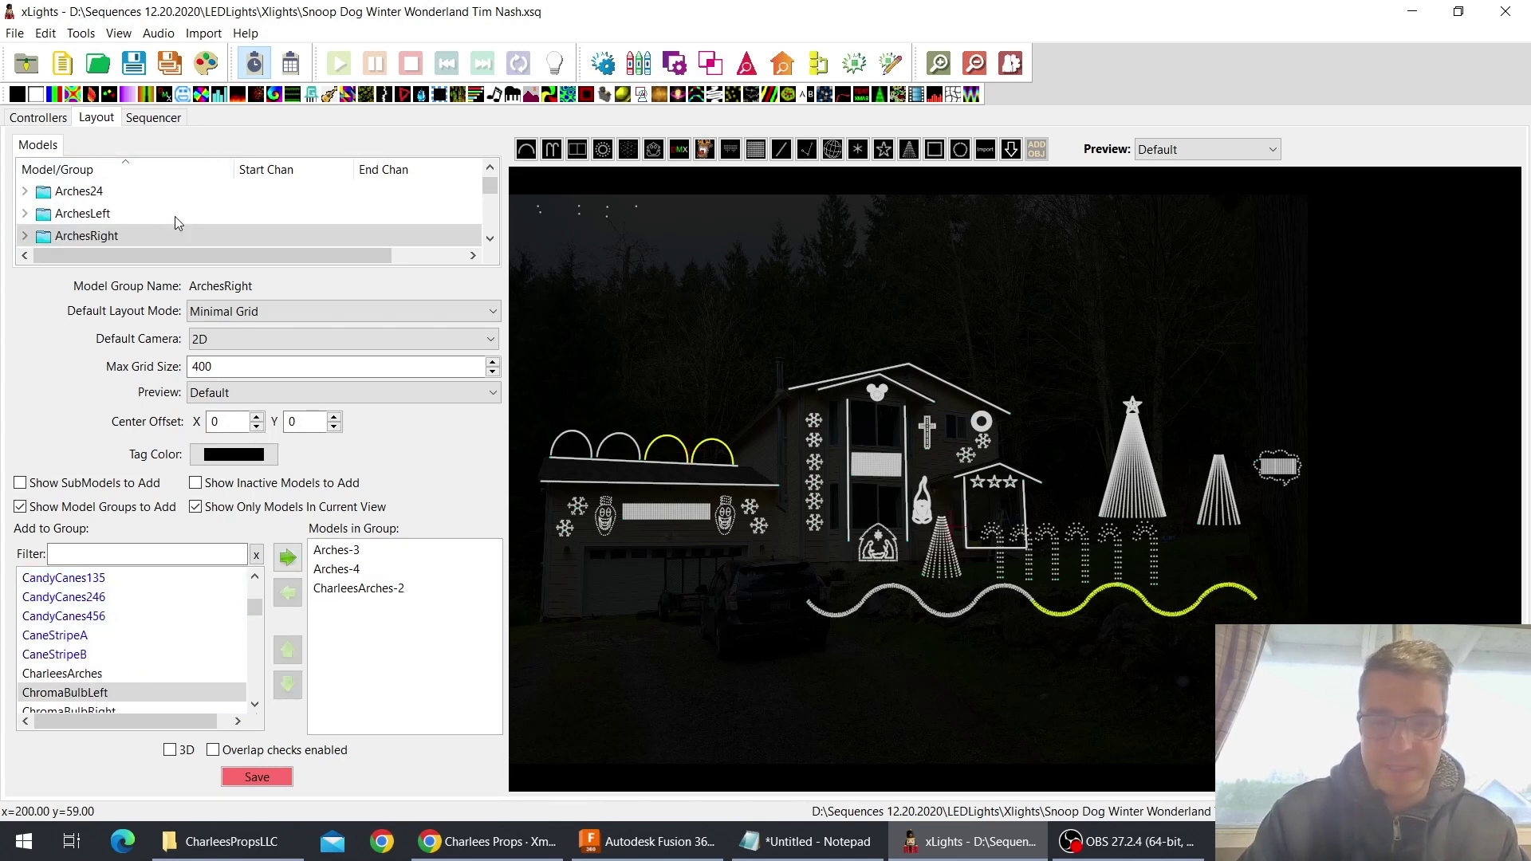
pyautogui.scroll(-1, 118, 234)
pyautogui.click(117, 236)
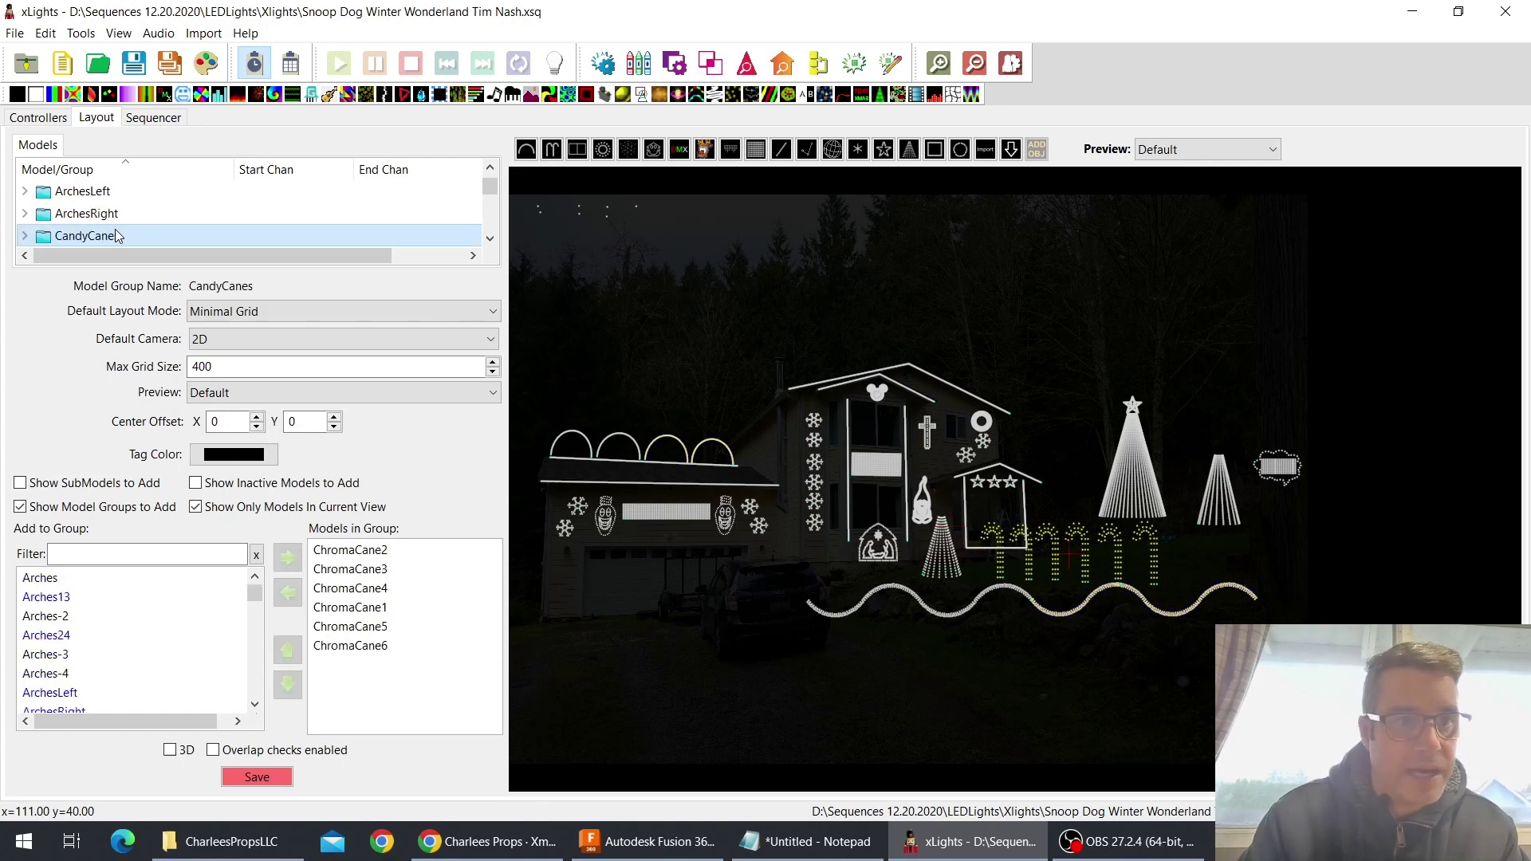
pyautogui.press('Down')
pyautogui.press('Down')
pyautogui.press('Down')
pyautogui.press('Down')
pyautogui.press('Down')
pyautogui.press('Down')
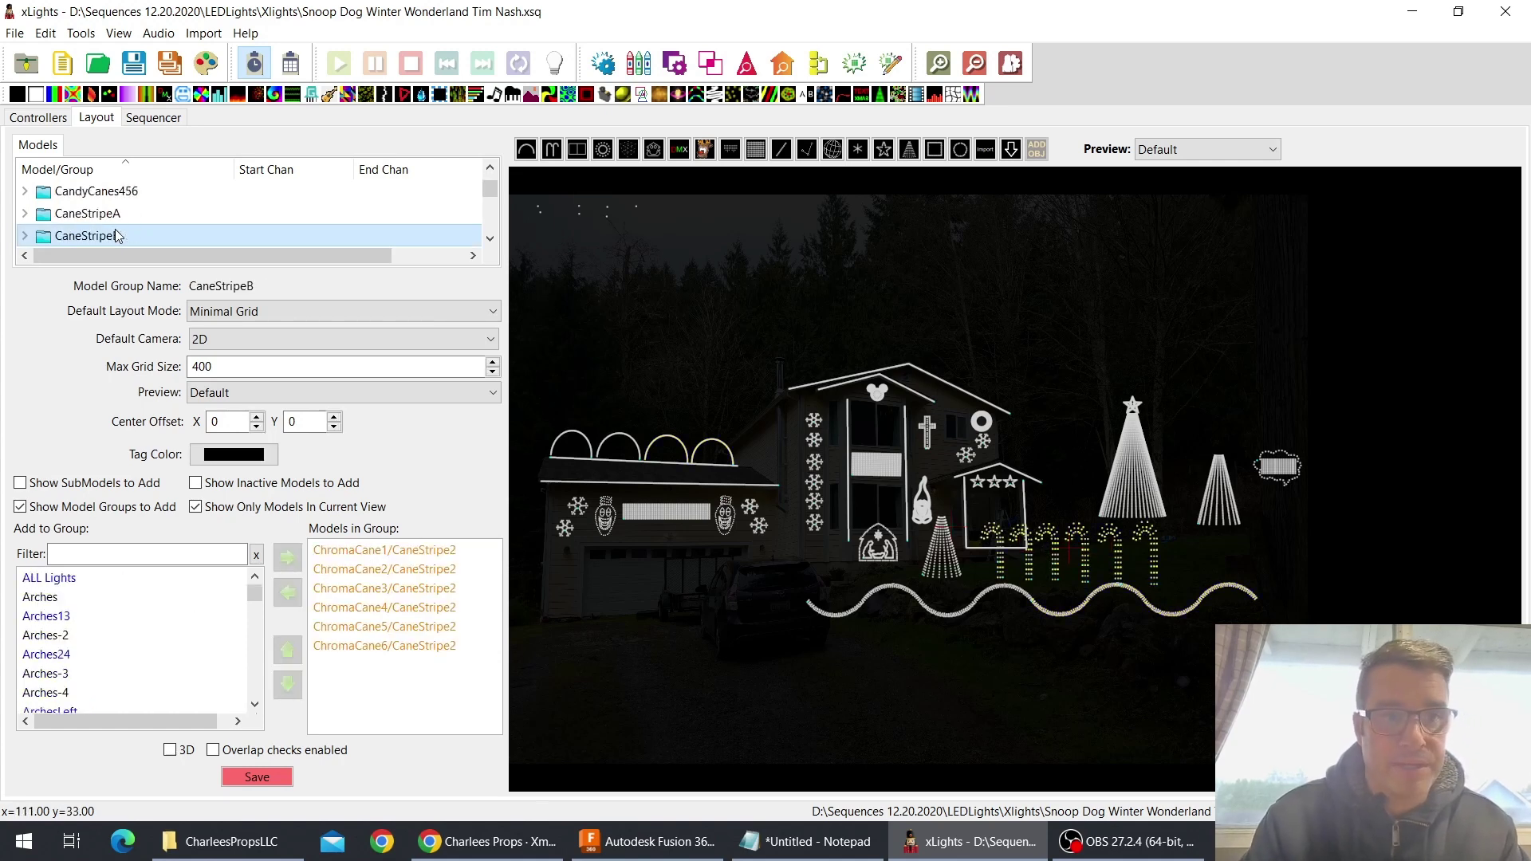
pyautogui.press('Down')
# Add the CharleesArches and CharleesArches-2 models to the NoFace ALL Lights group
pyautogui.press('Down')
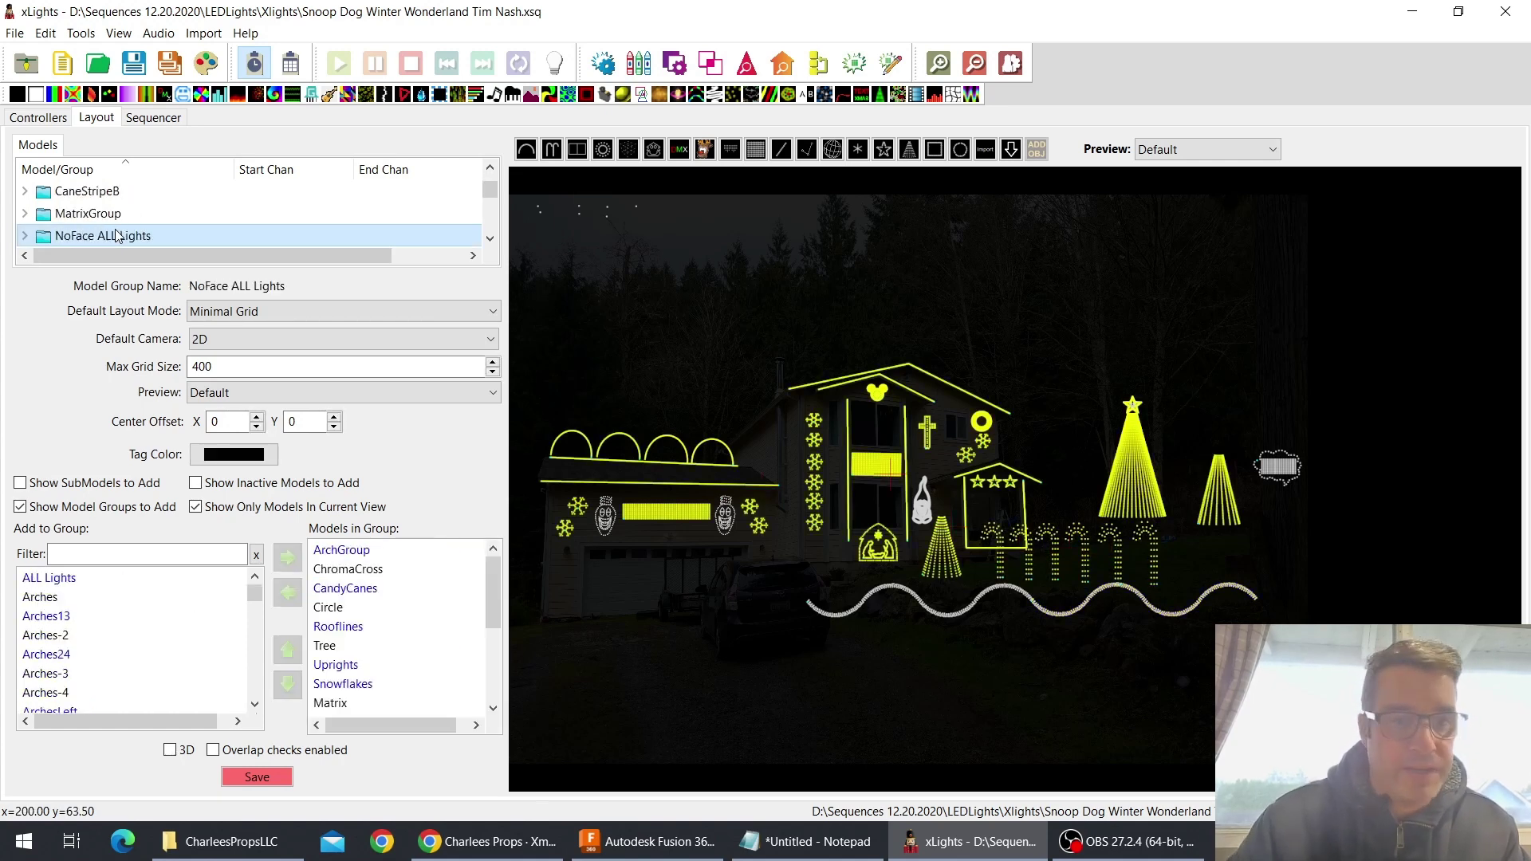
pyautogui.scroll(-3, 127, 614)
pyautogui.scroll(1, 145, 621)
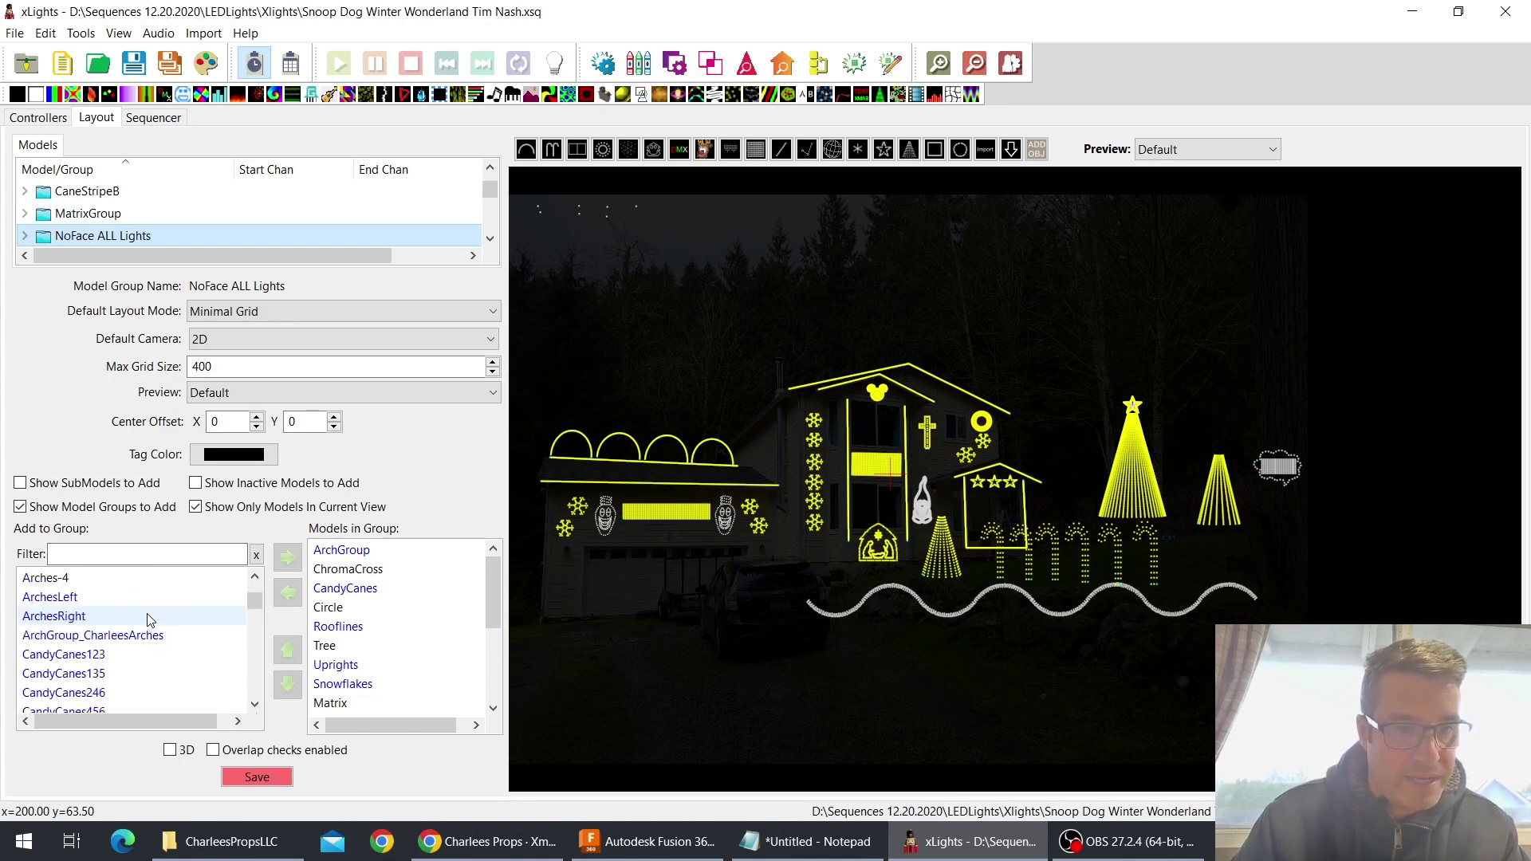
pyautogui.scroll(-4, 143, 622)
pyautogui.scroll(1, 112, 626)
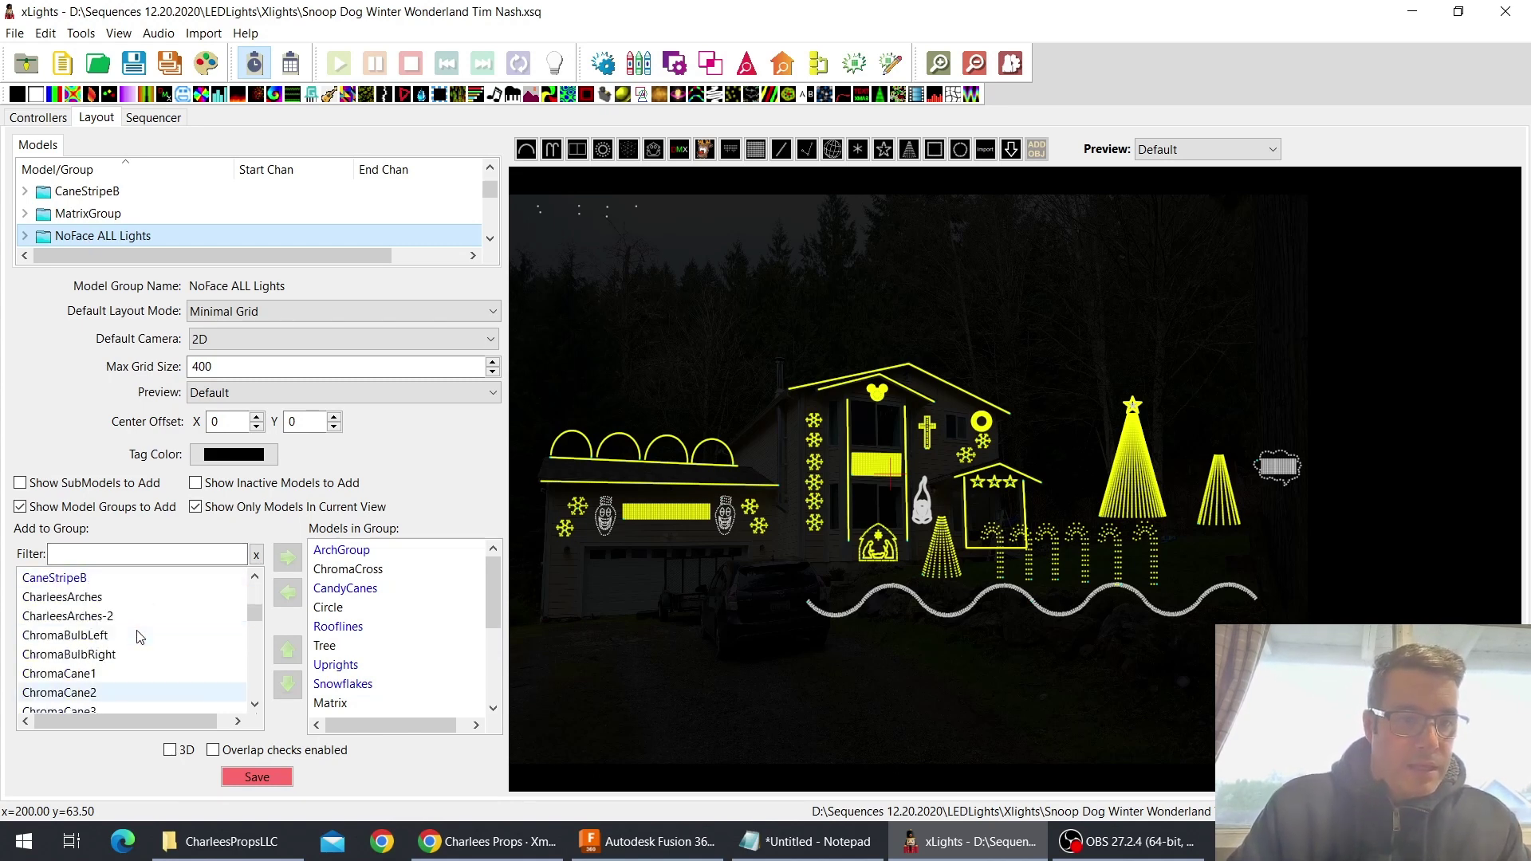
pyautogui.click(62, 597)
pyautogui.keyDown('shift'); pyautogui.click(108, 616); pyautogui.keyUp('shift')
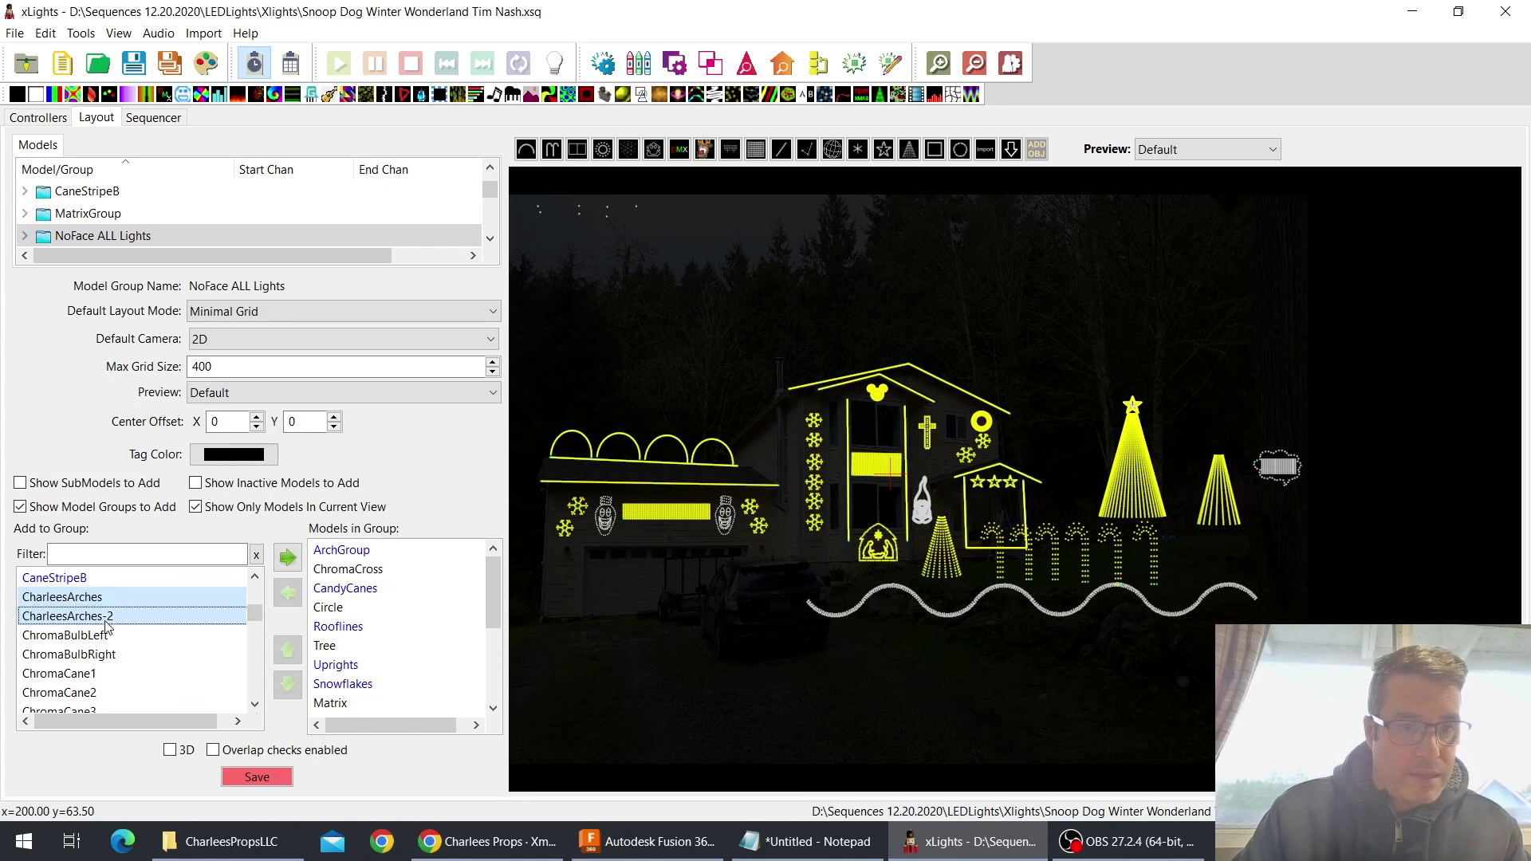
pyautogui.click(287, 558)
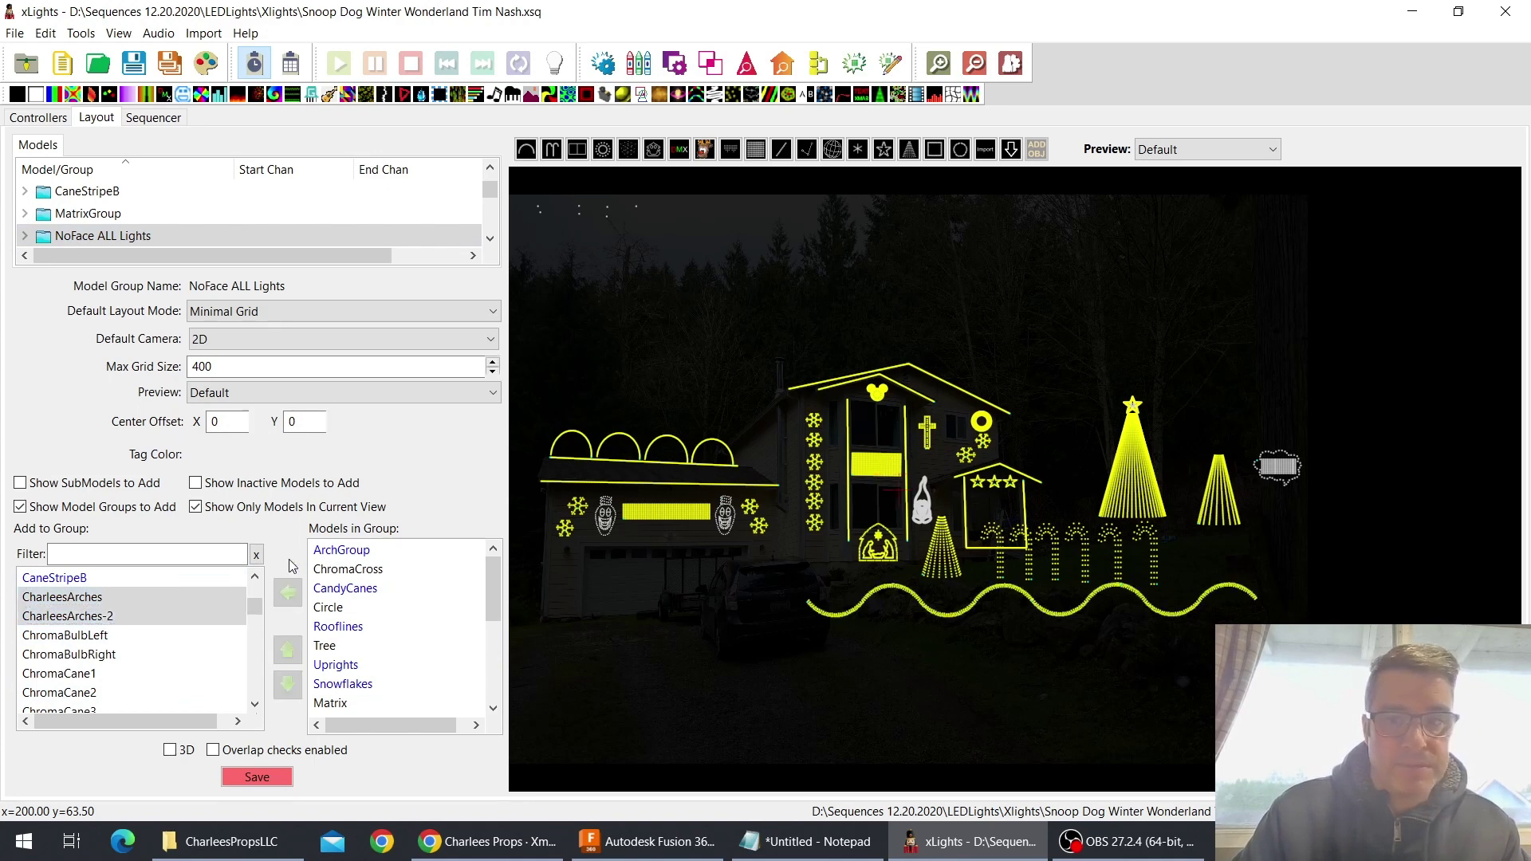
# Review the remaining model groups in the layout list, from NoFace Whole House through Whole House
pyautogui.click(490, 239)
pyautogui.click(490, 239)
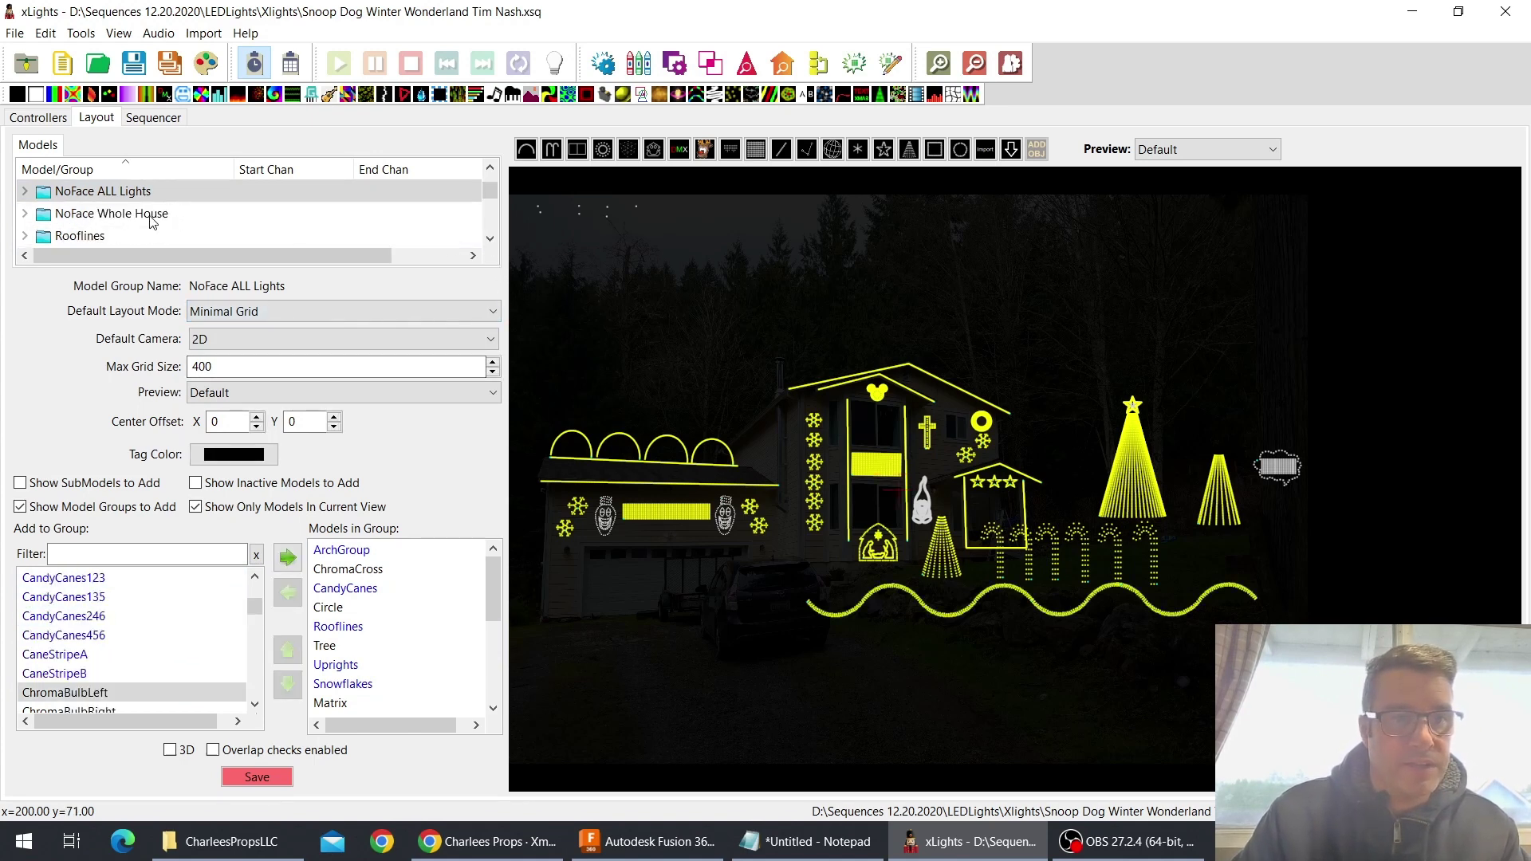
pyautogui.click(491, 238)
pyautogui.click(490, 237)
pyautogui.click(490, 237)
pyautogui.click(491, 237)
pyautogui.click(490, 237)
pyautogui.click(490, 237)
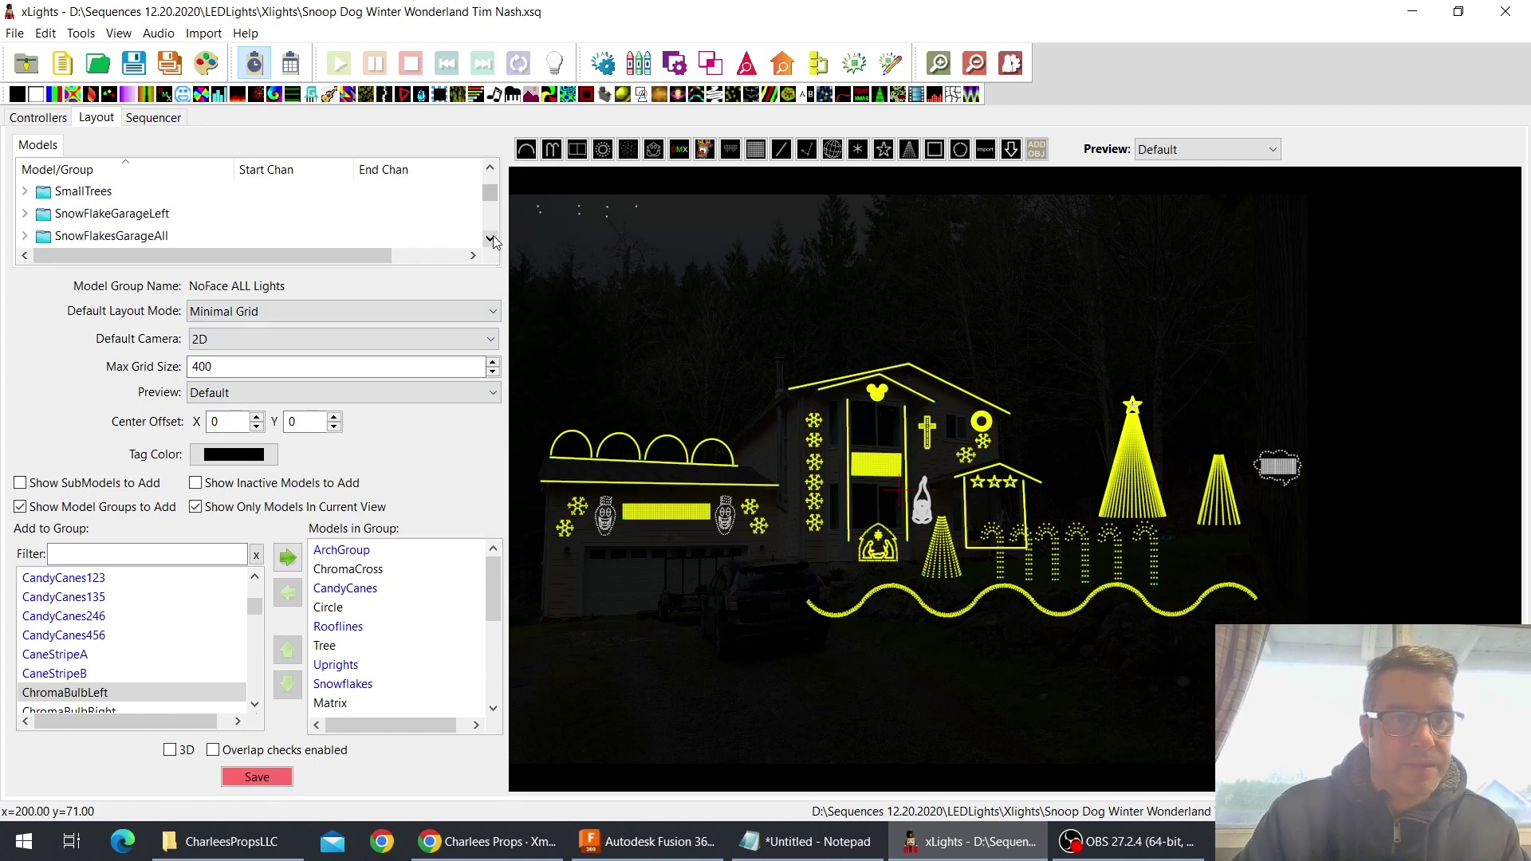
pyautogui.click(490, 238)
pyautogui.click(490, 238)
pyautogui.click(490, 238)
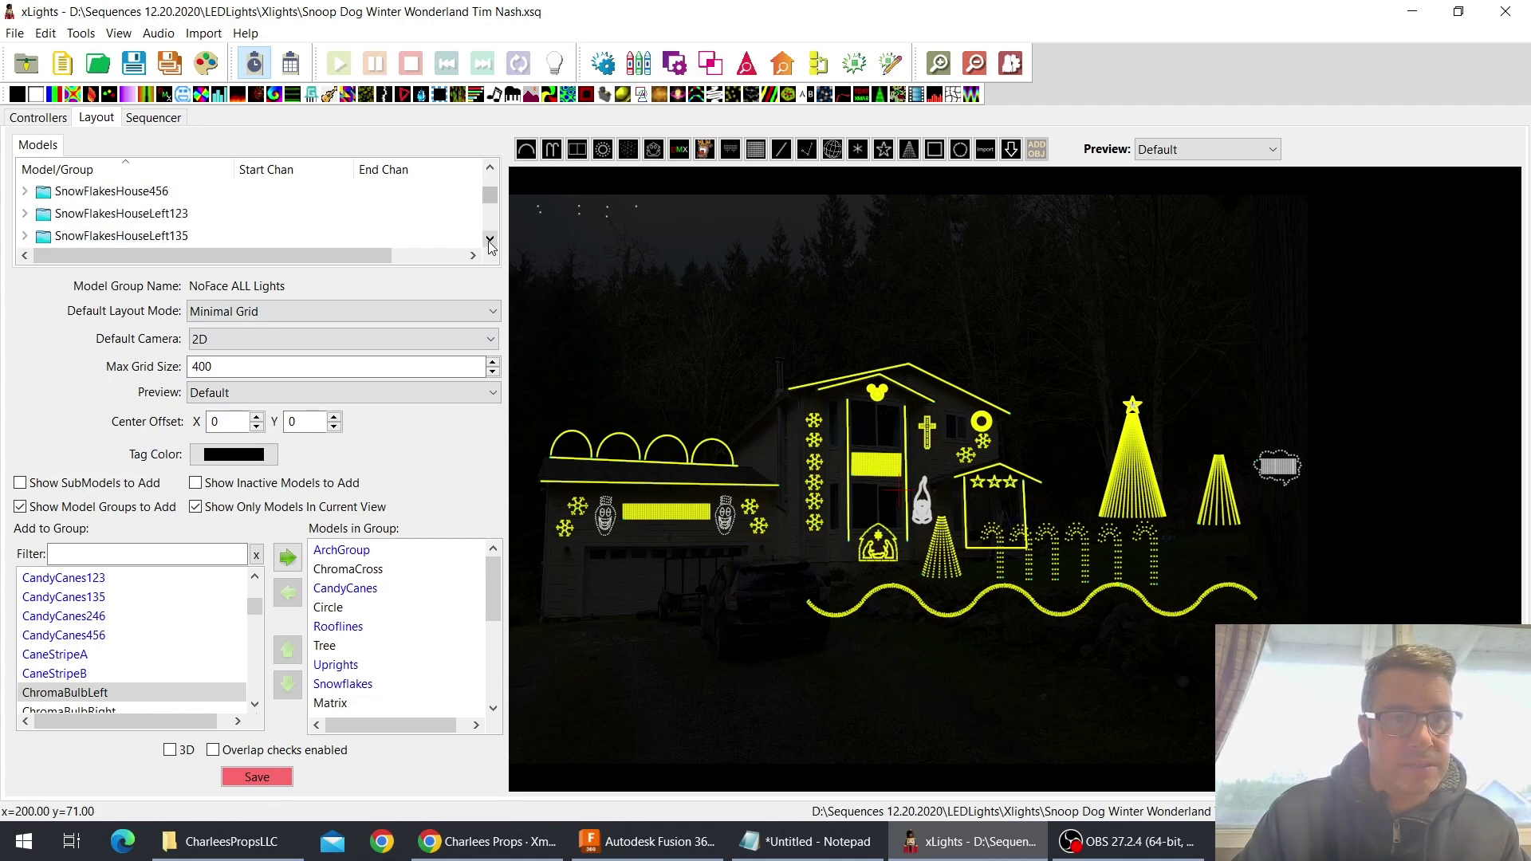
pyautogui.click(490, 239)
pyautogui.click(490, 238)
pyautogui.click(490, 238)
pyautogui.click(490, 239)
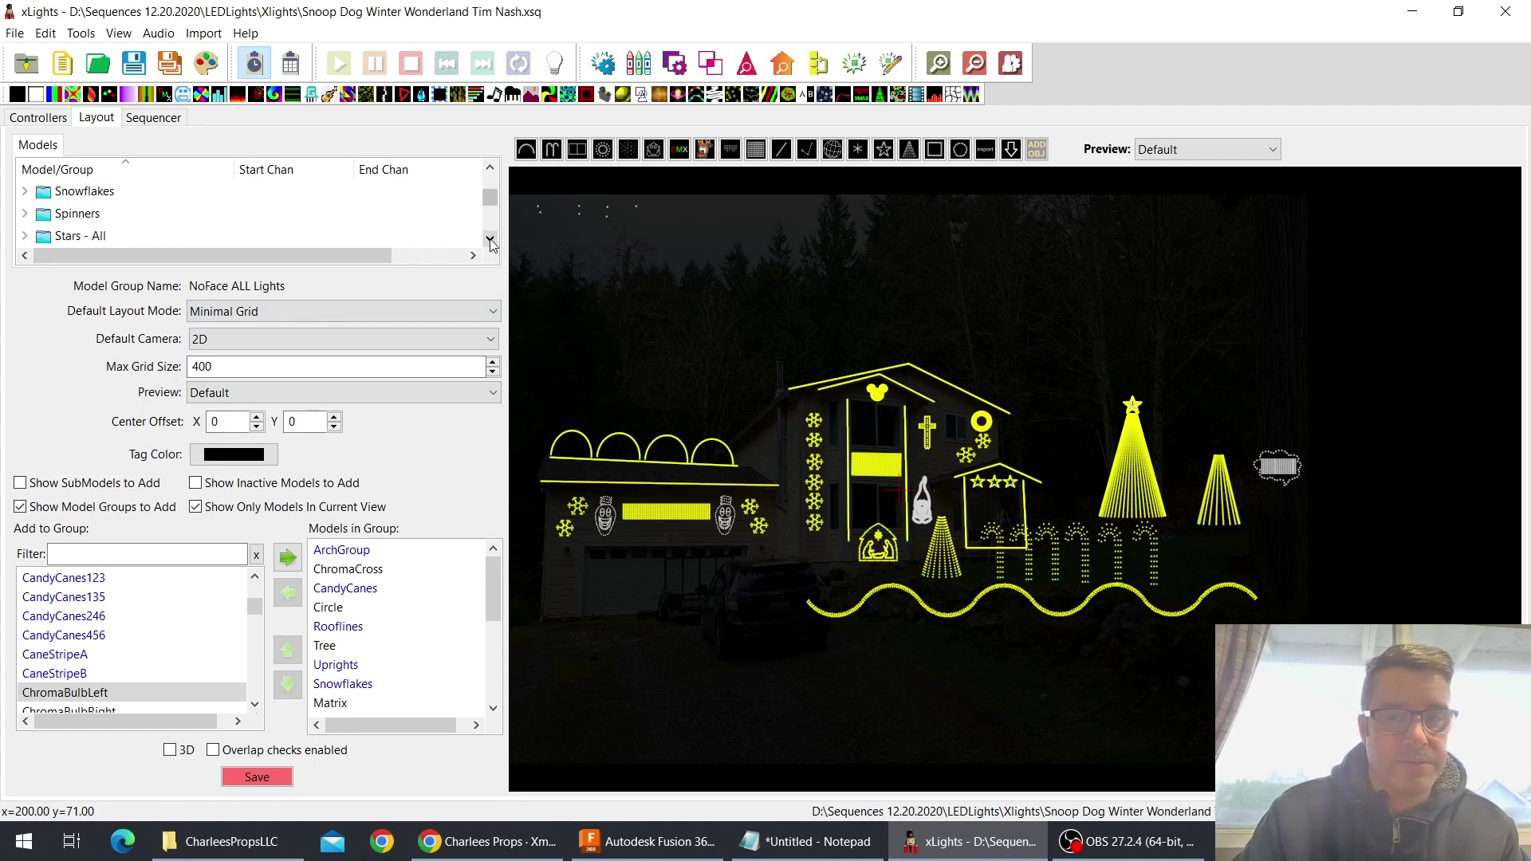
pyautogui.click(490, 238)
pyautogui.click(489, 238)
pyautogui.click(490, 238)
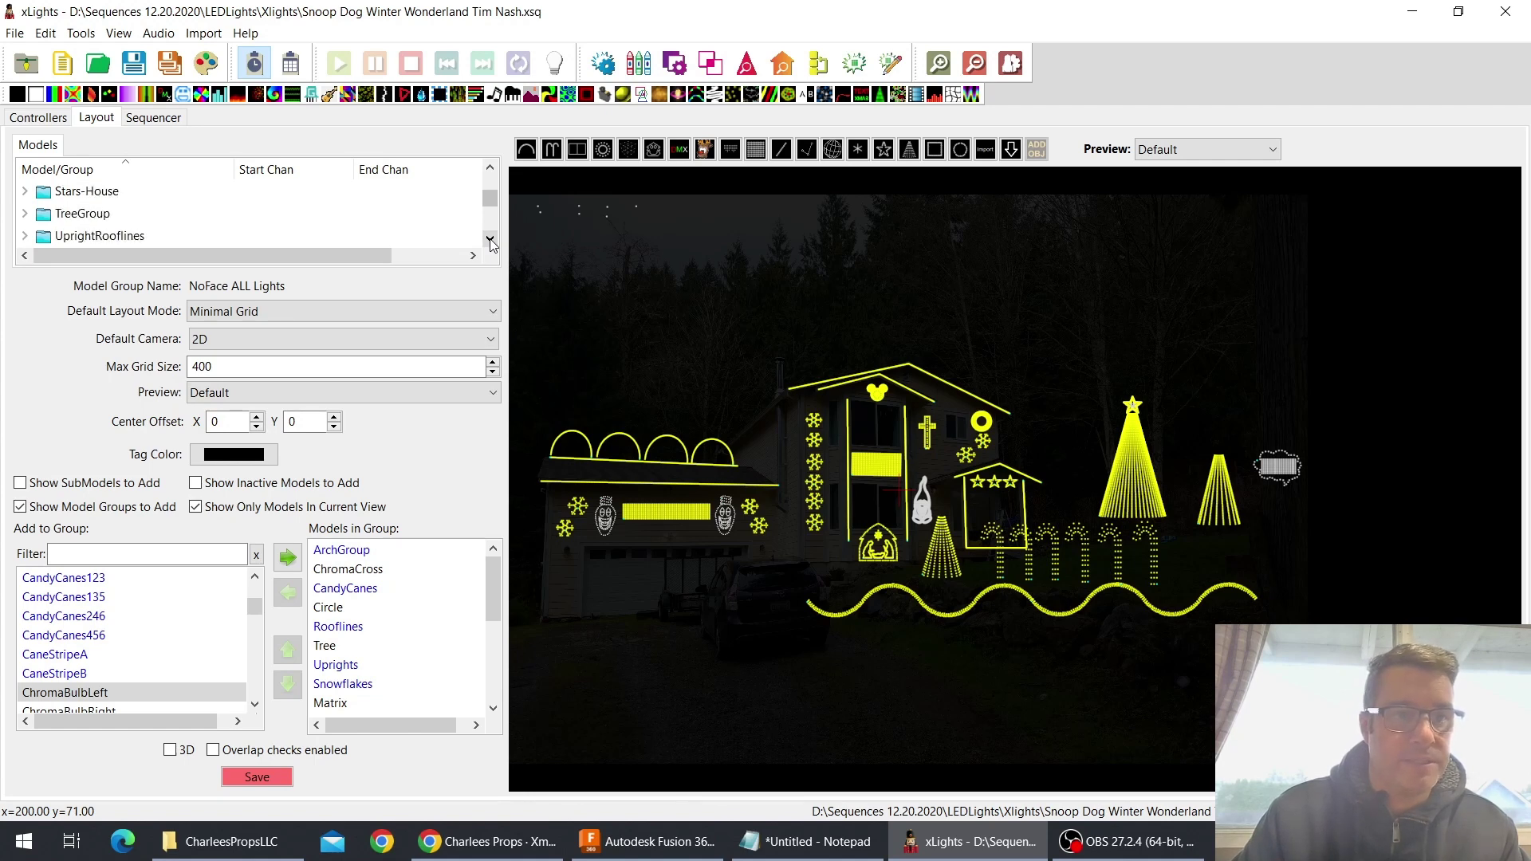
pyautogui.click(490, 239)
pyautogui.click(489, 238)
pyautogui.click(489, 238)
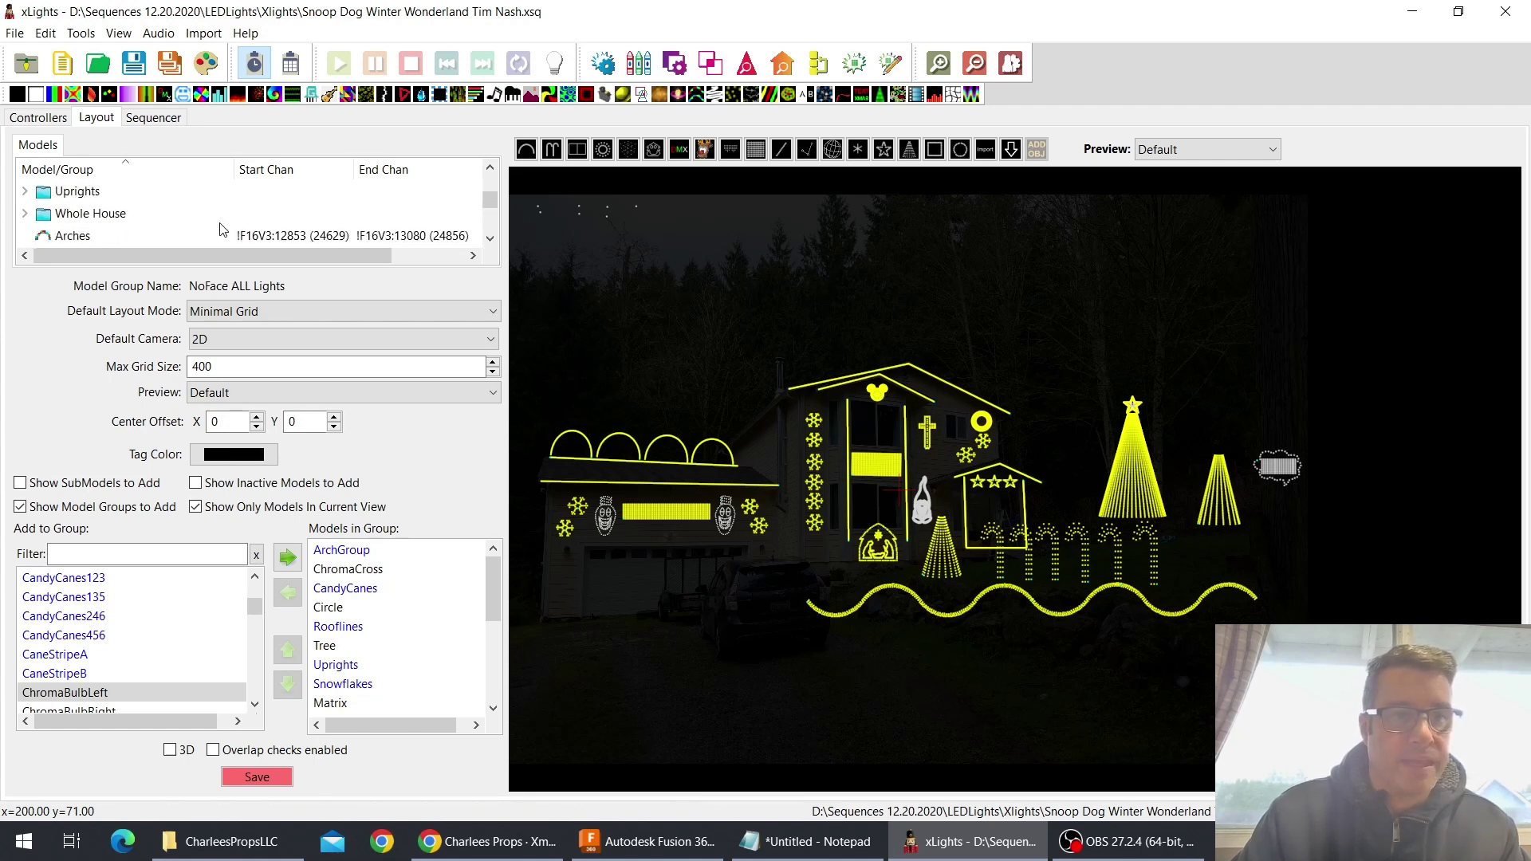
# Save the layout changes and switch to the sequencer
pyautogui.click(256, 775)
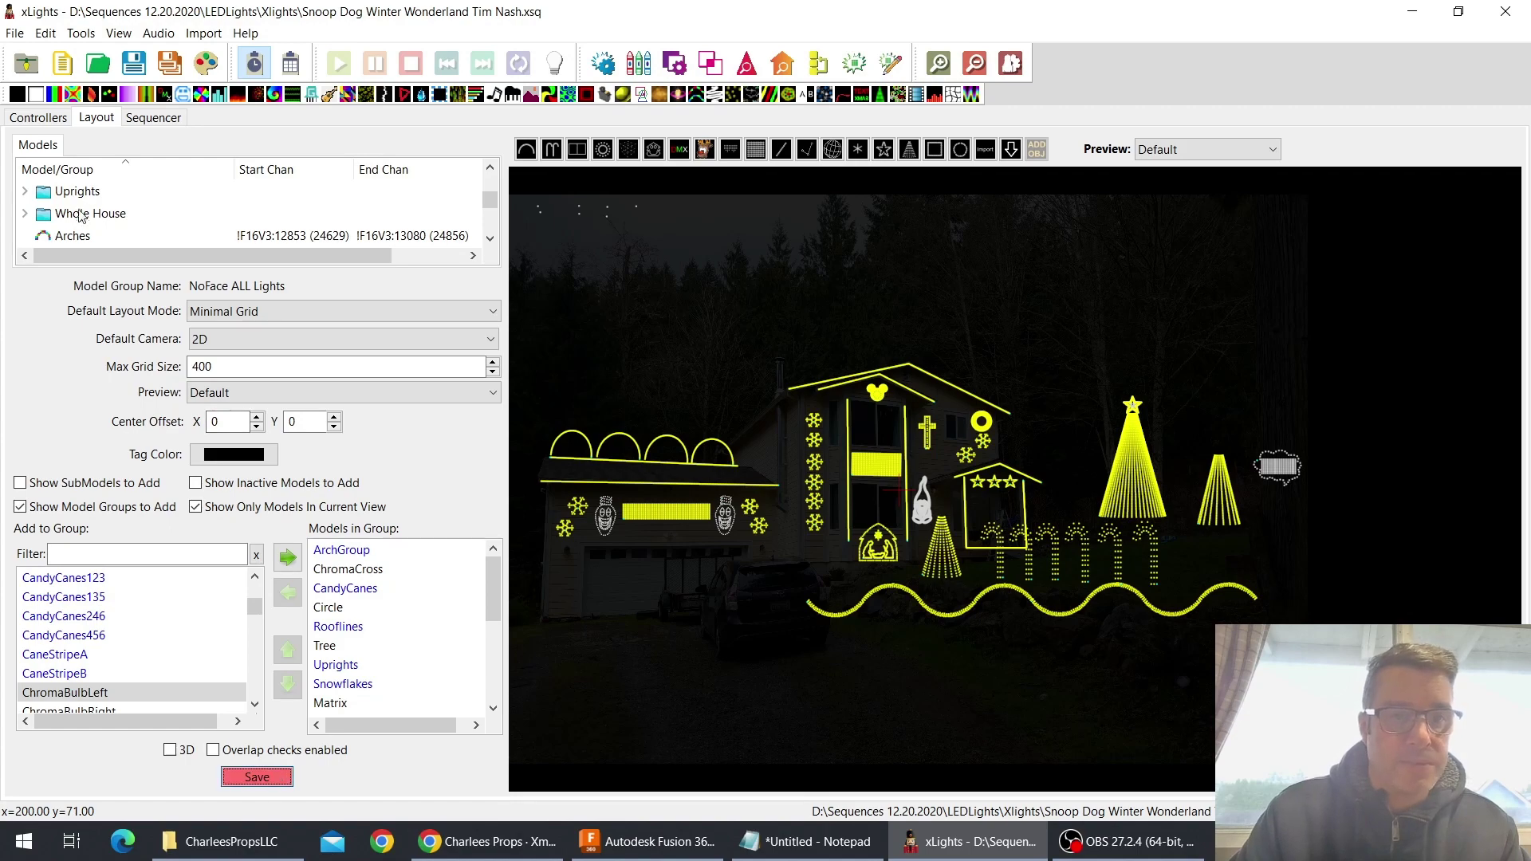
pyautogui.click(153, 118)
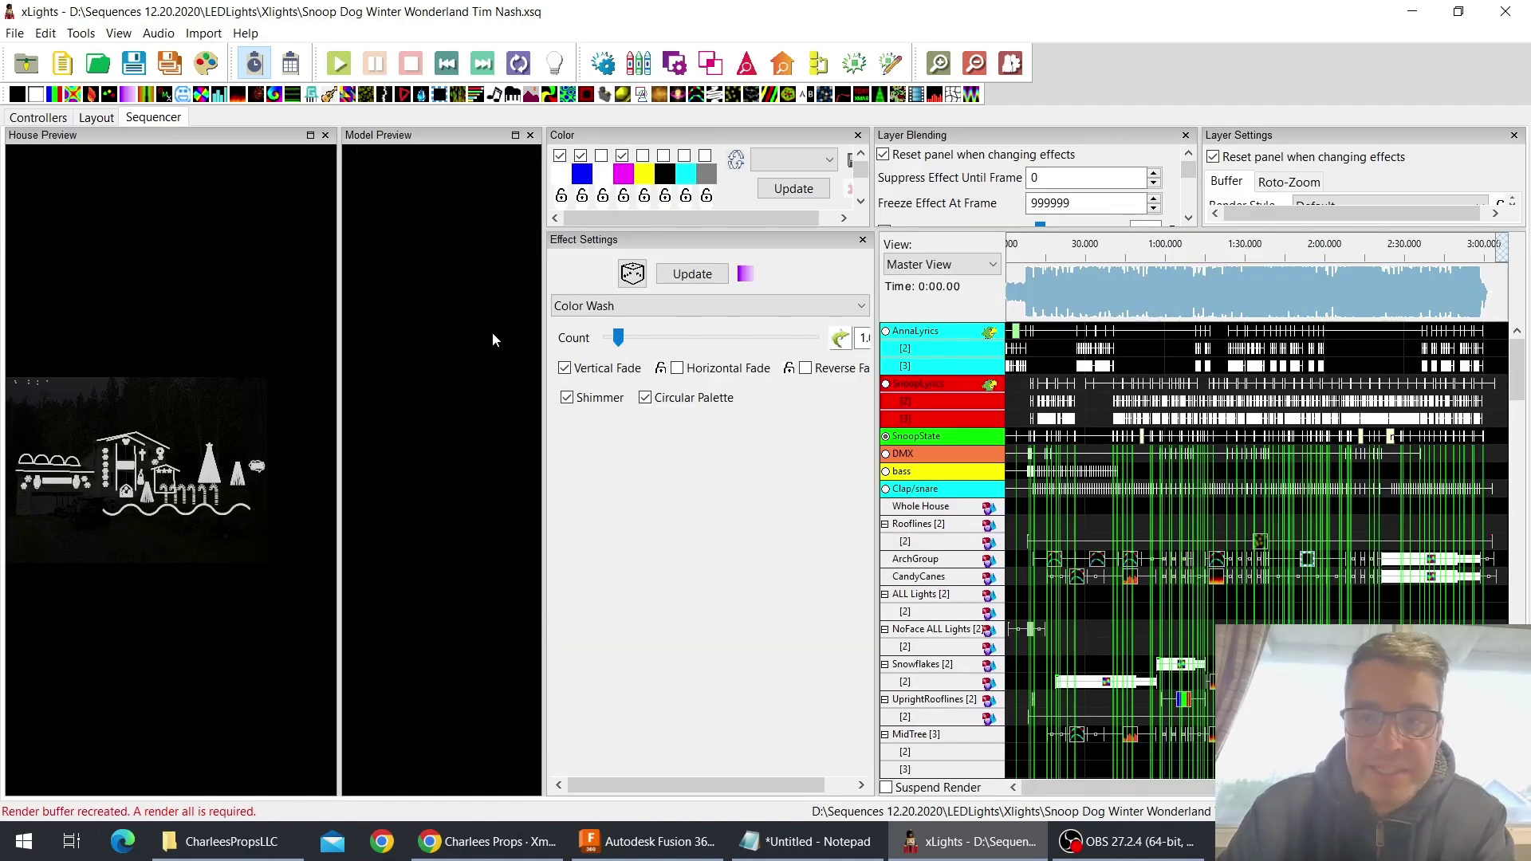
# Add ArchGroup_CharleesArches to the Master View display elements and place it directly below ArchGroup
pyautogui.rightClick(957, 558)
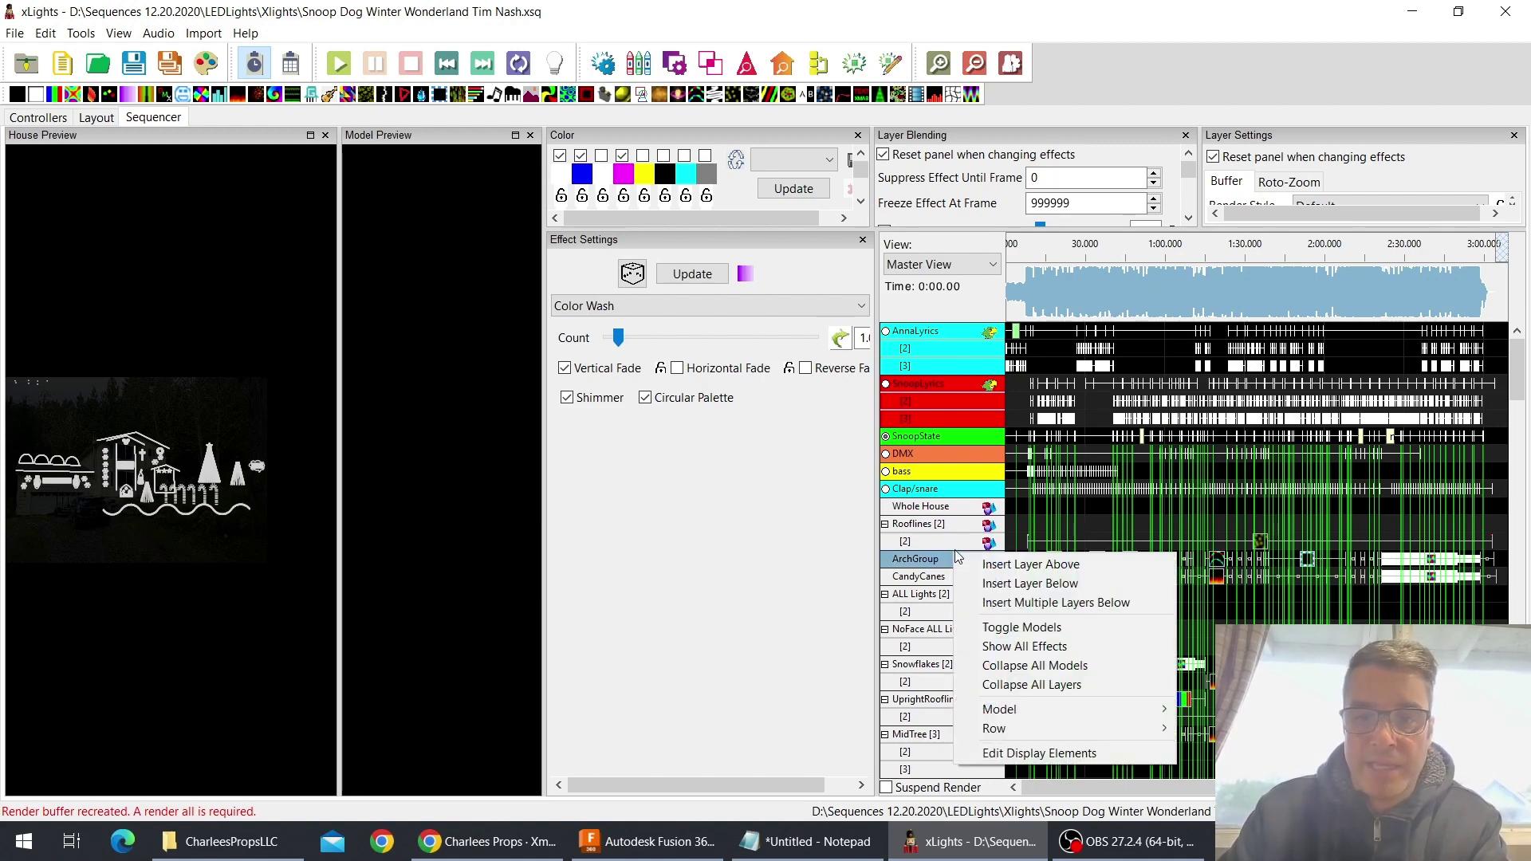
pyautogui.click(1065, 753)
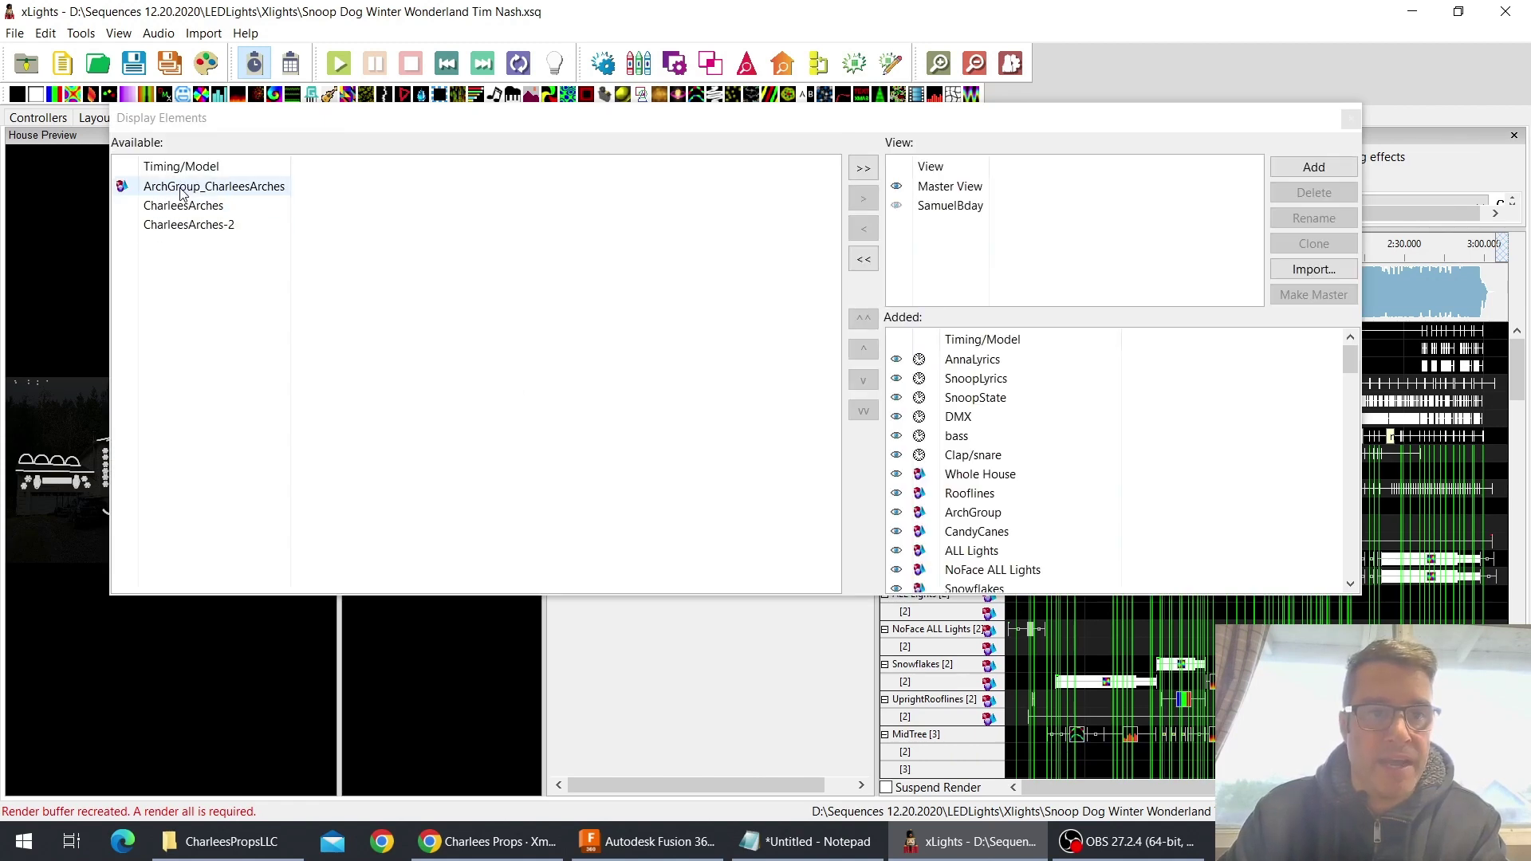
pyautogui.click(213, 188)
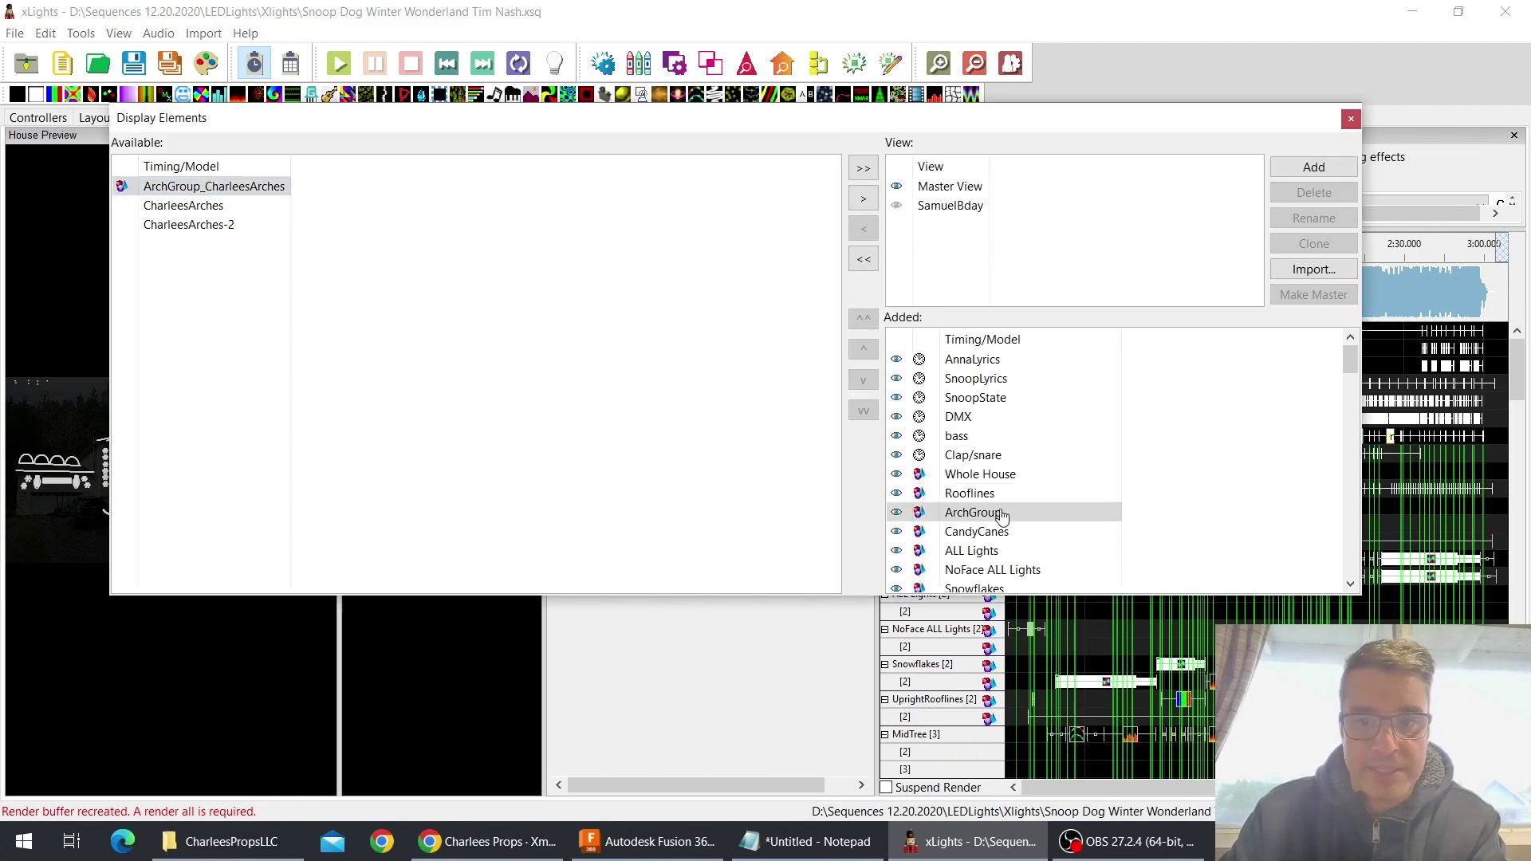
pyautogui.click(985, 533)
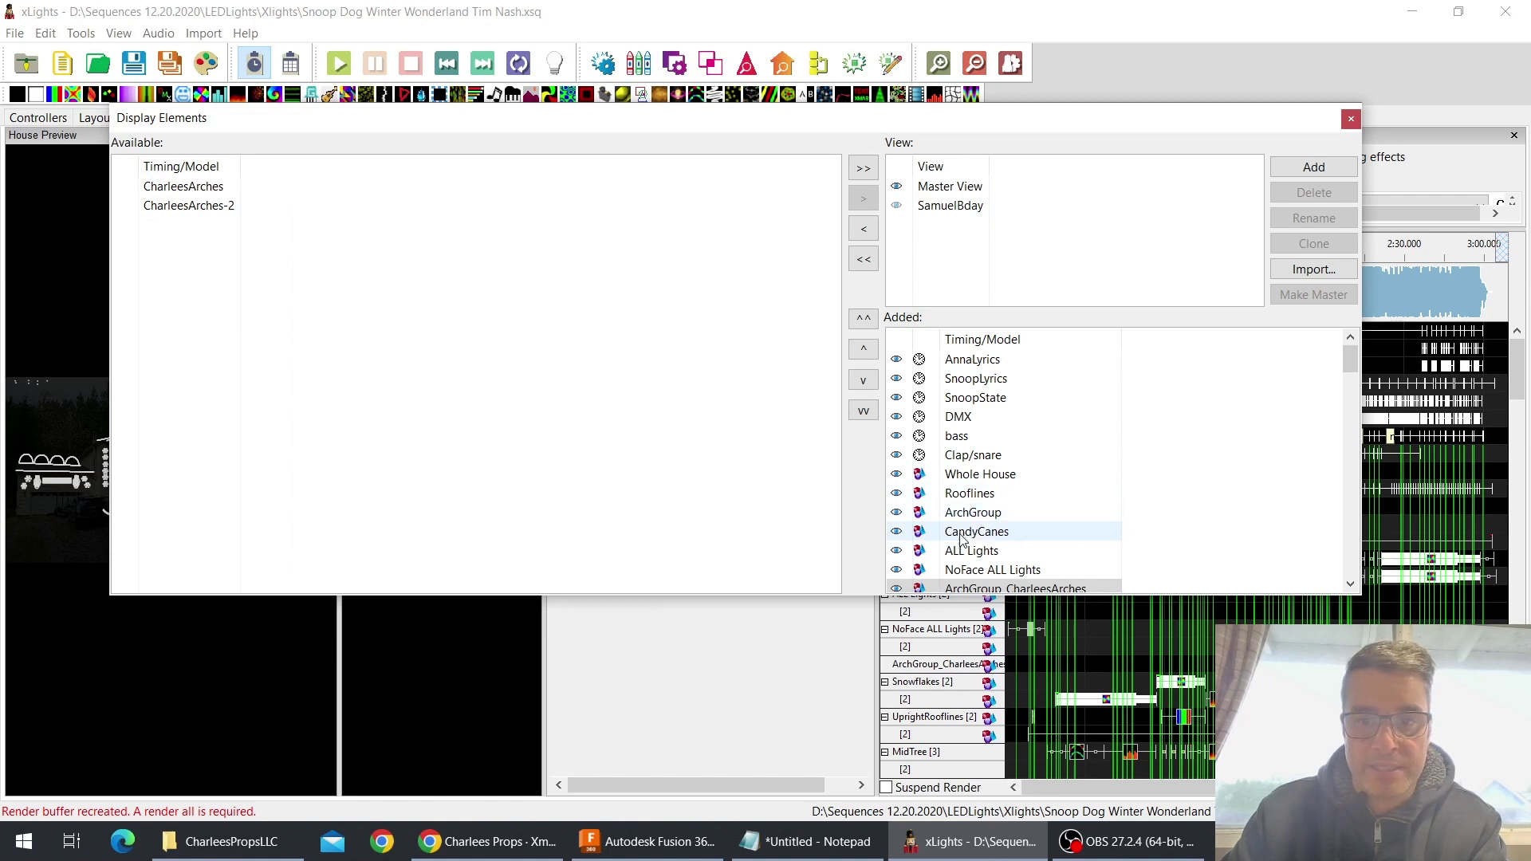
pyautogui.click(869, 351)
pyautogui.click(869, 351)
pyautogui.click(870, 351)
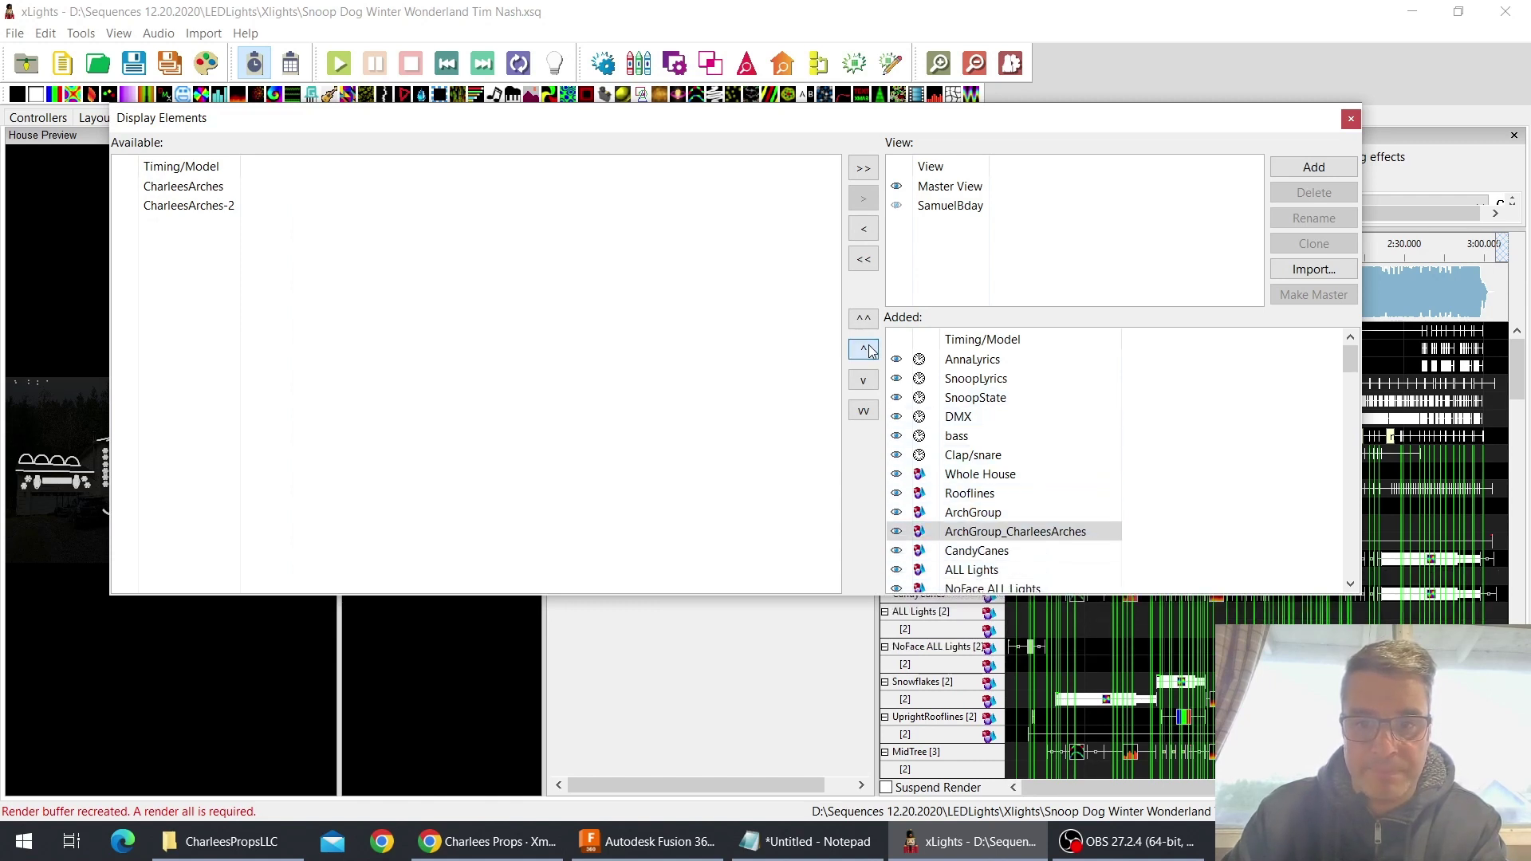
pyautogui.click(1350, 121)
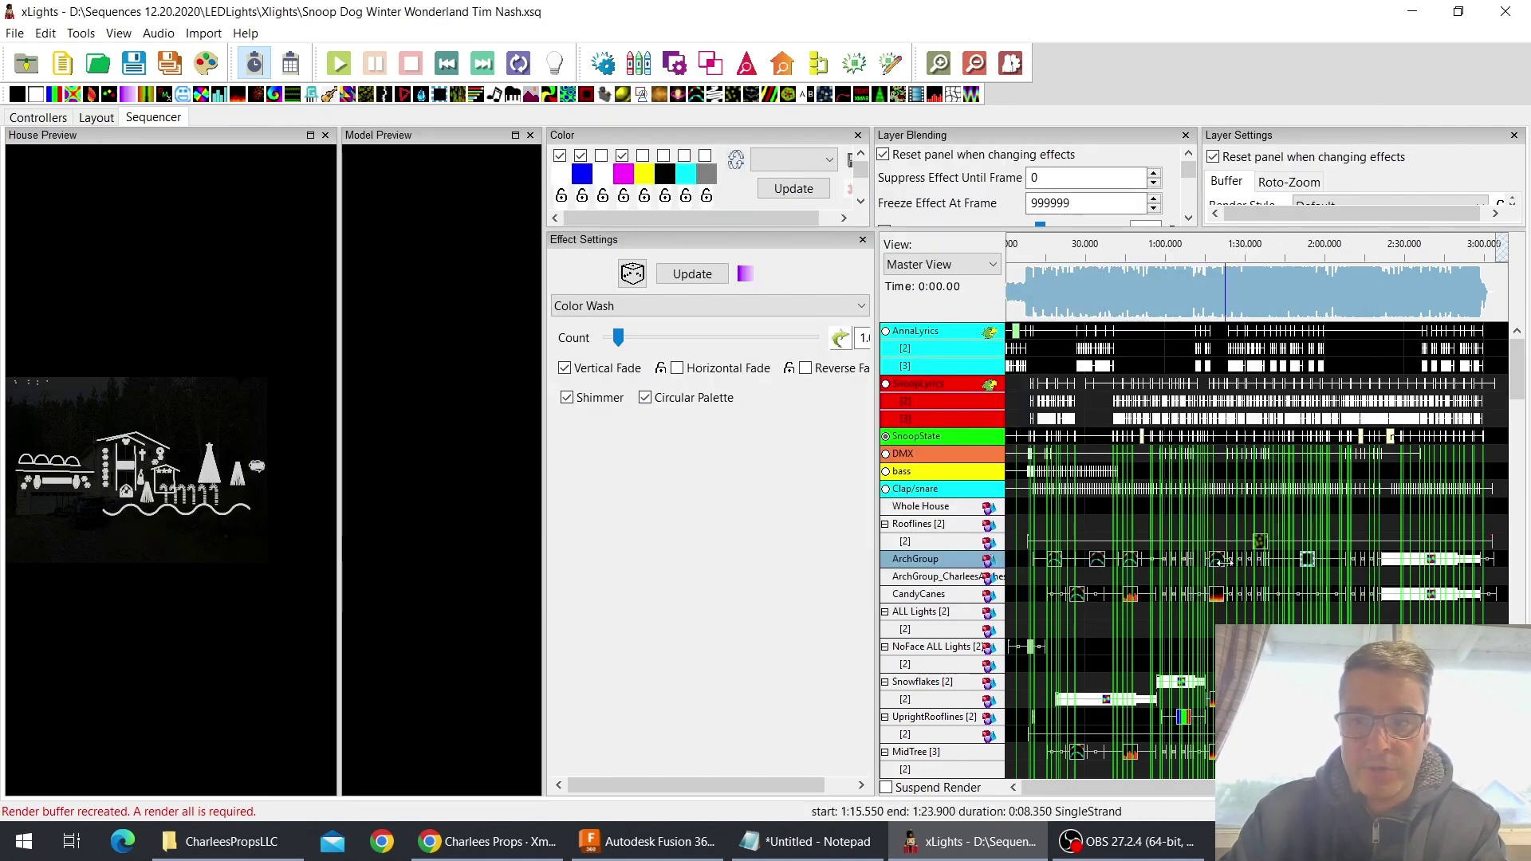
# Copy all effects from the ArchGroup row and paste them into the ArchGroup_CharleesArches row
pyautogui.rightClick(979, 565)
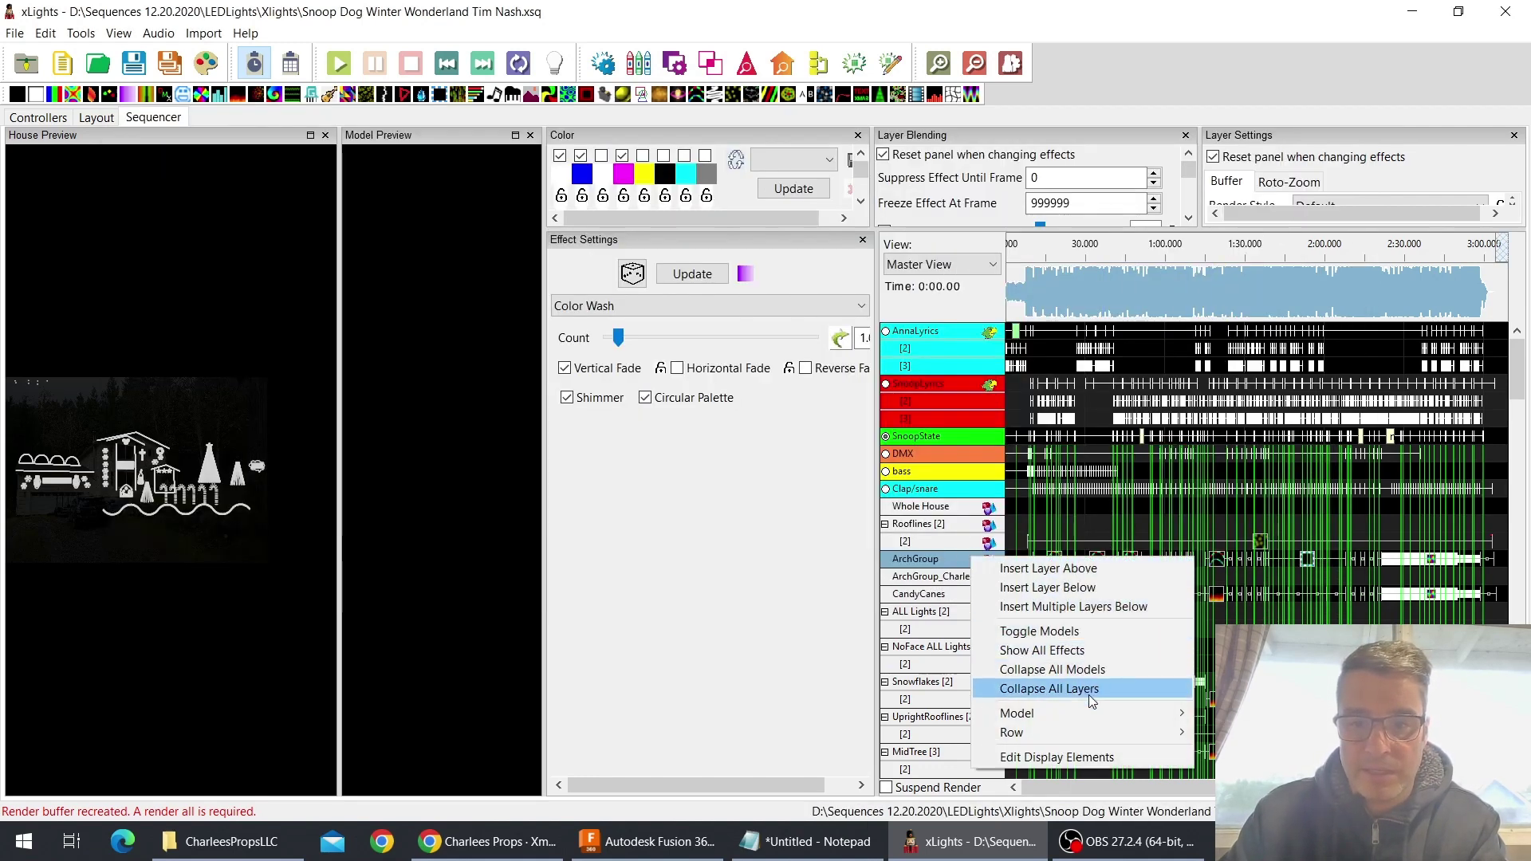
pyautogui.moveTo(1083, 734)
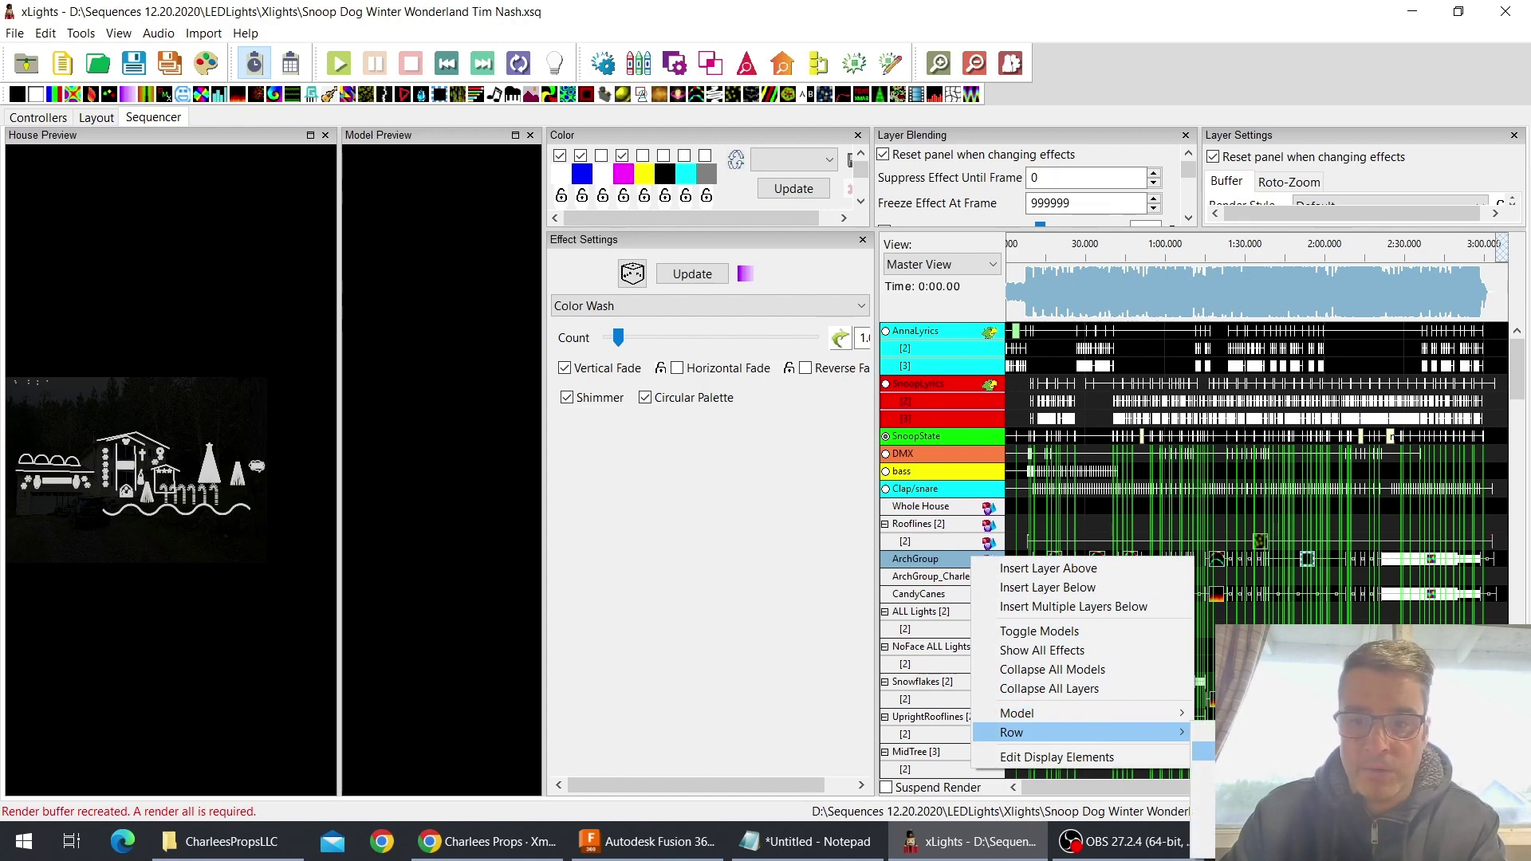
pyautogui.click(1205, 771)
pyautogui.click(929, 578)
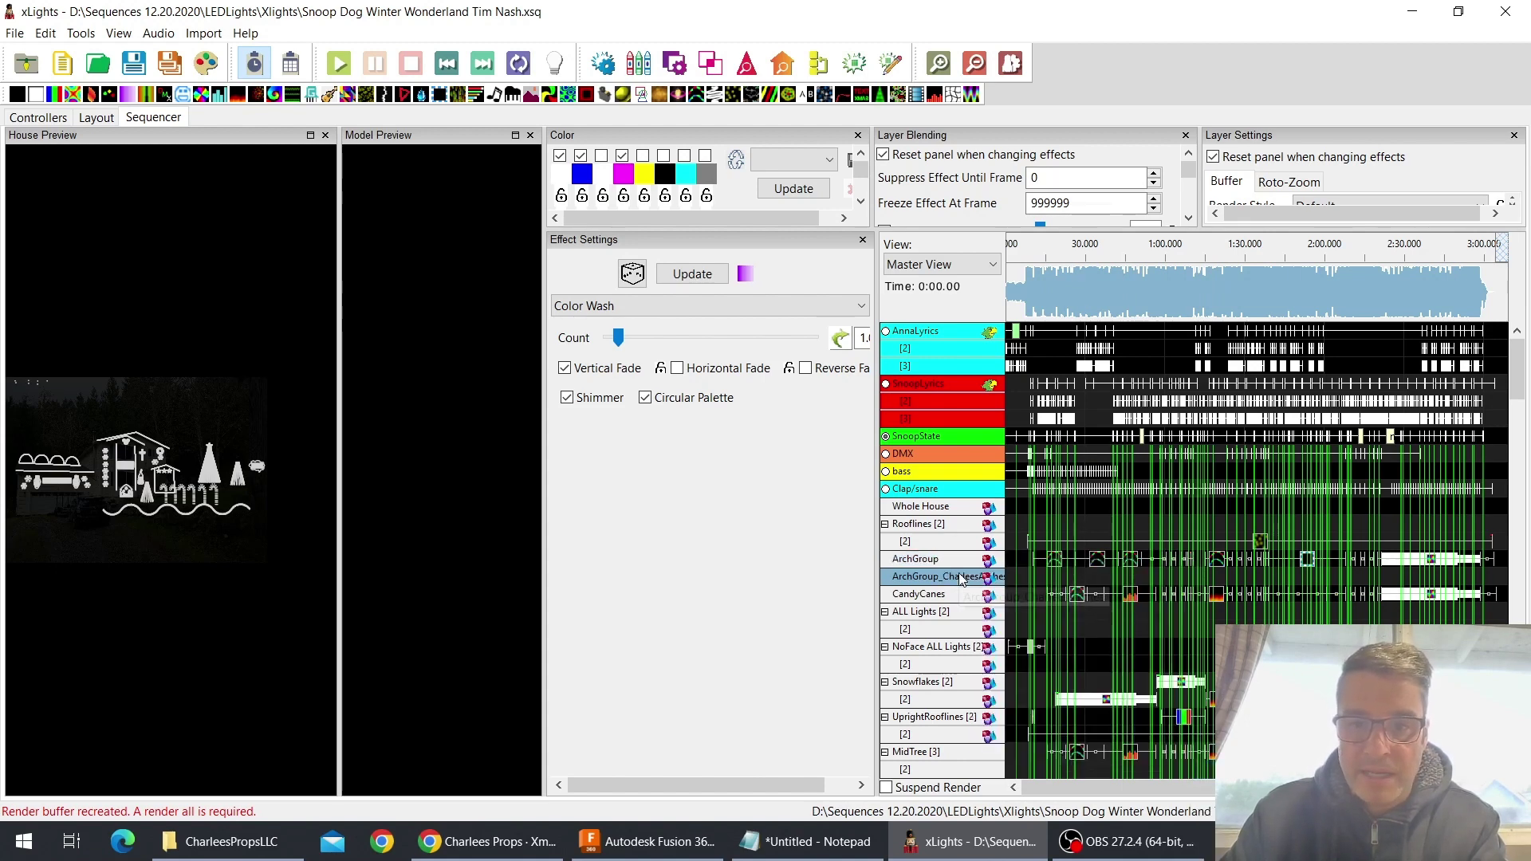
pyautogui.rightClick(935, 581)
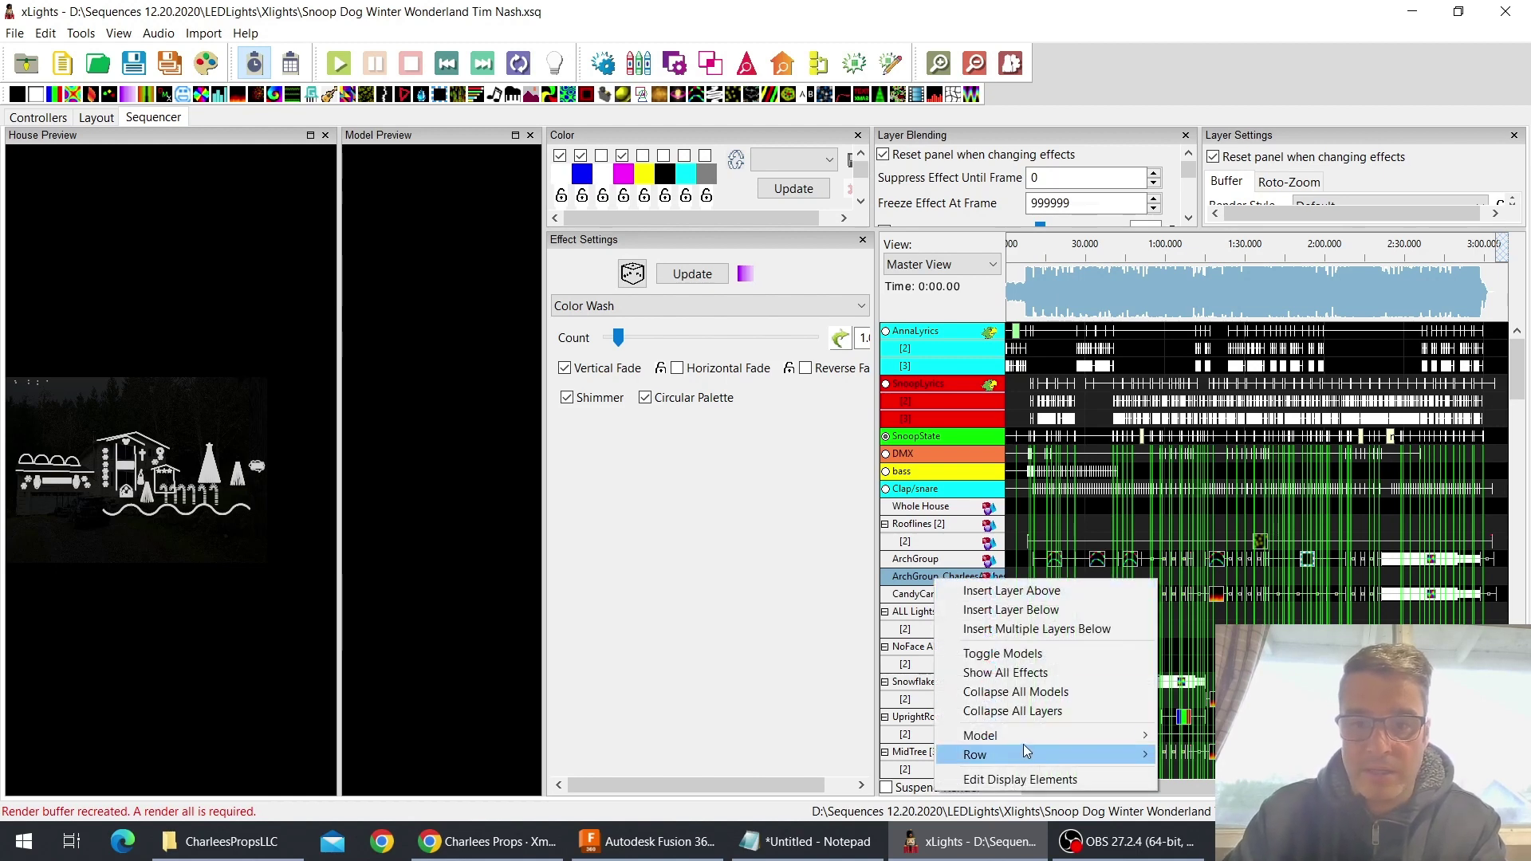
pyautogui.moveTo(1035, 756)
pyautogui.click(1196, 698)
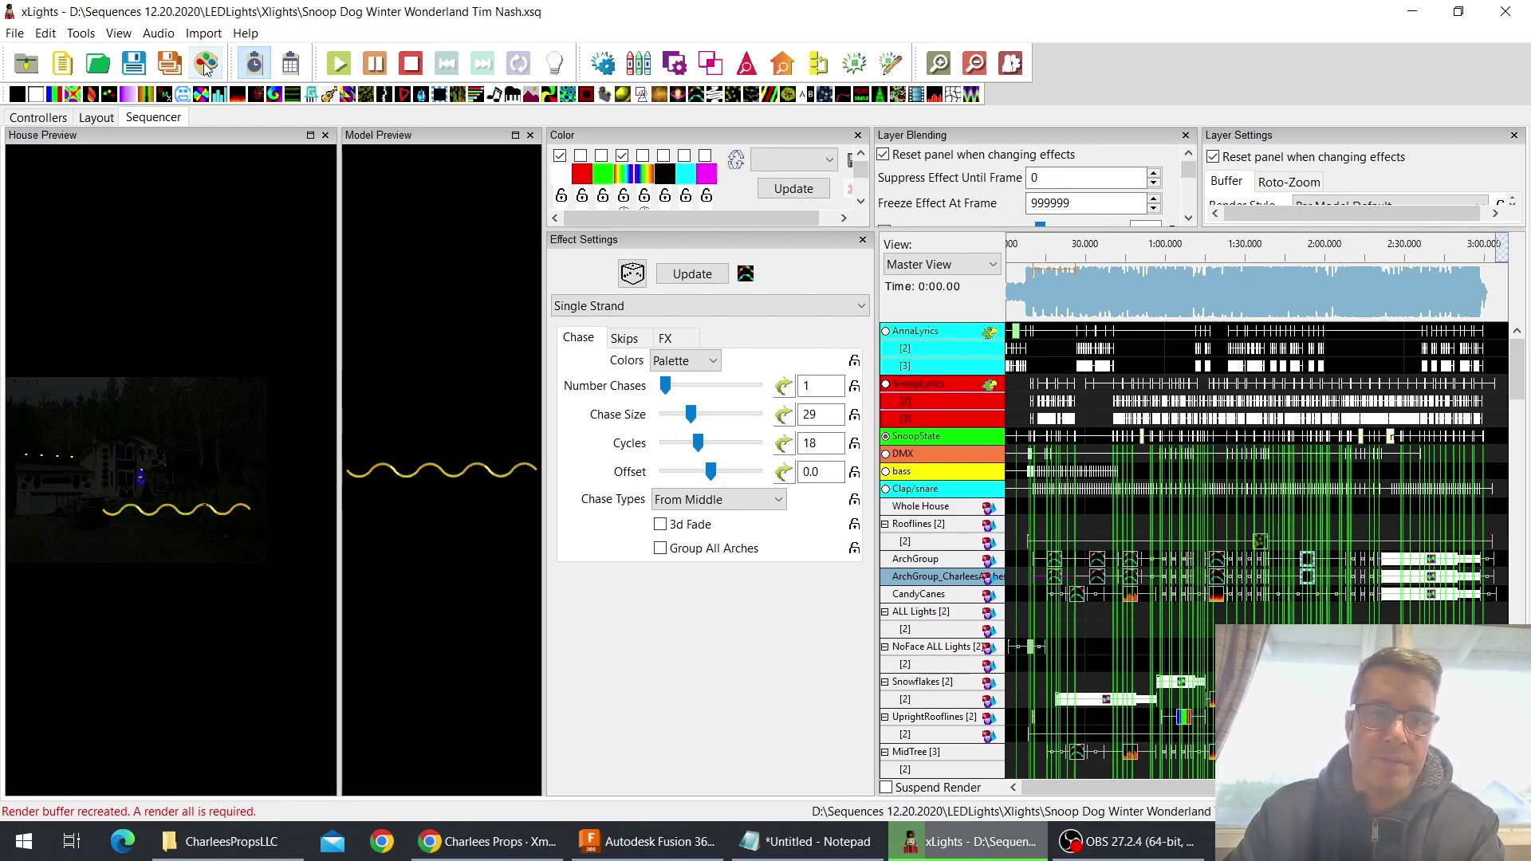
# Render the whole sequence and play back the arch effects from early in the song and from about 0:49
pyautogui.click(205, 64)
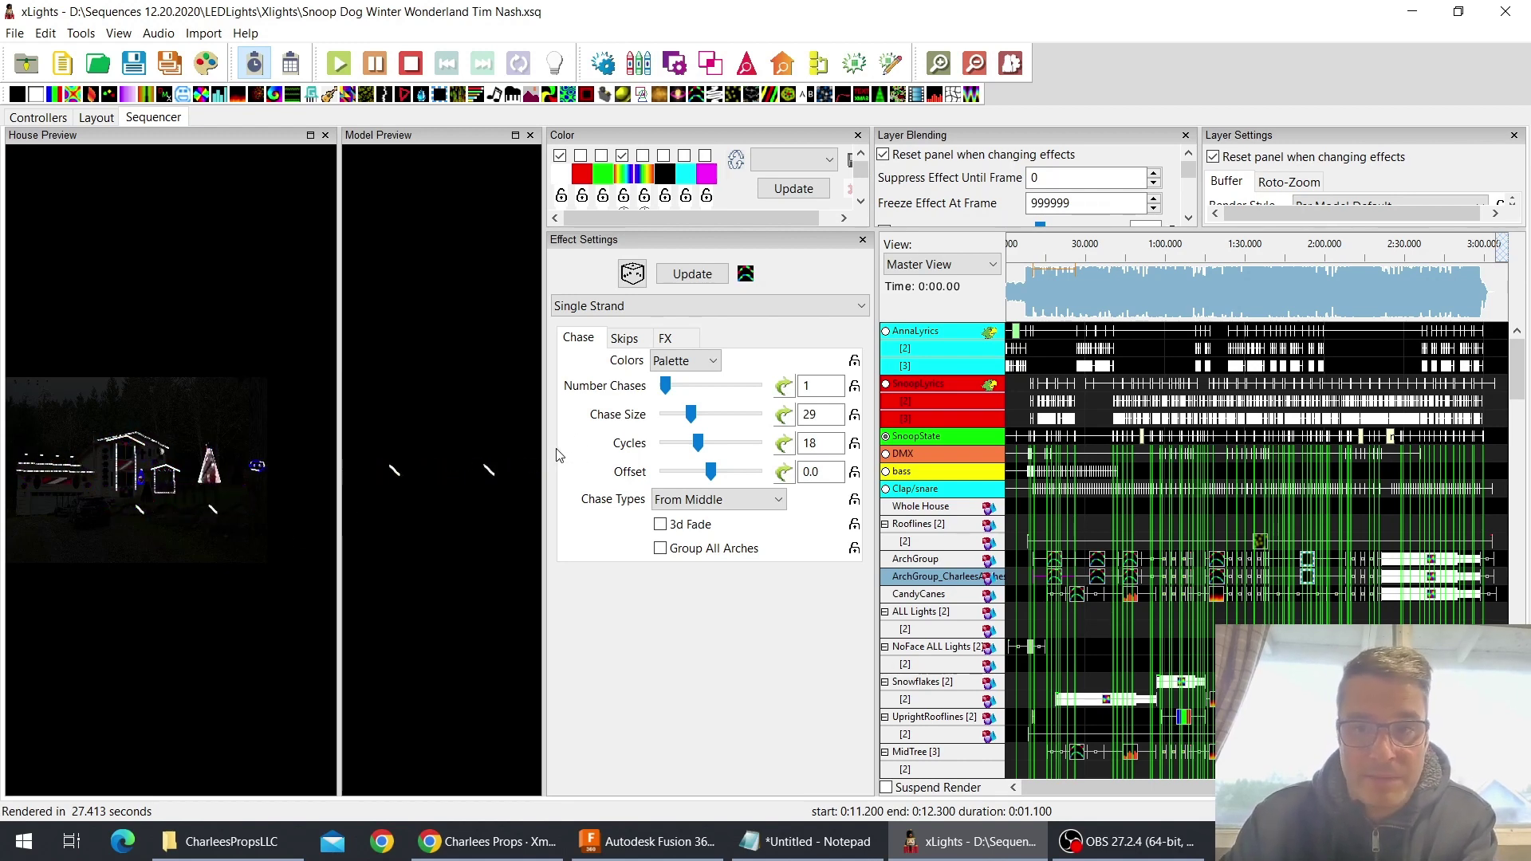
pyautogui.click(1033, 249)
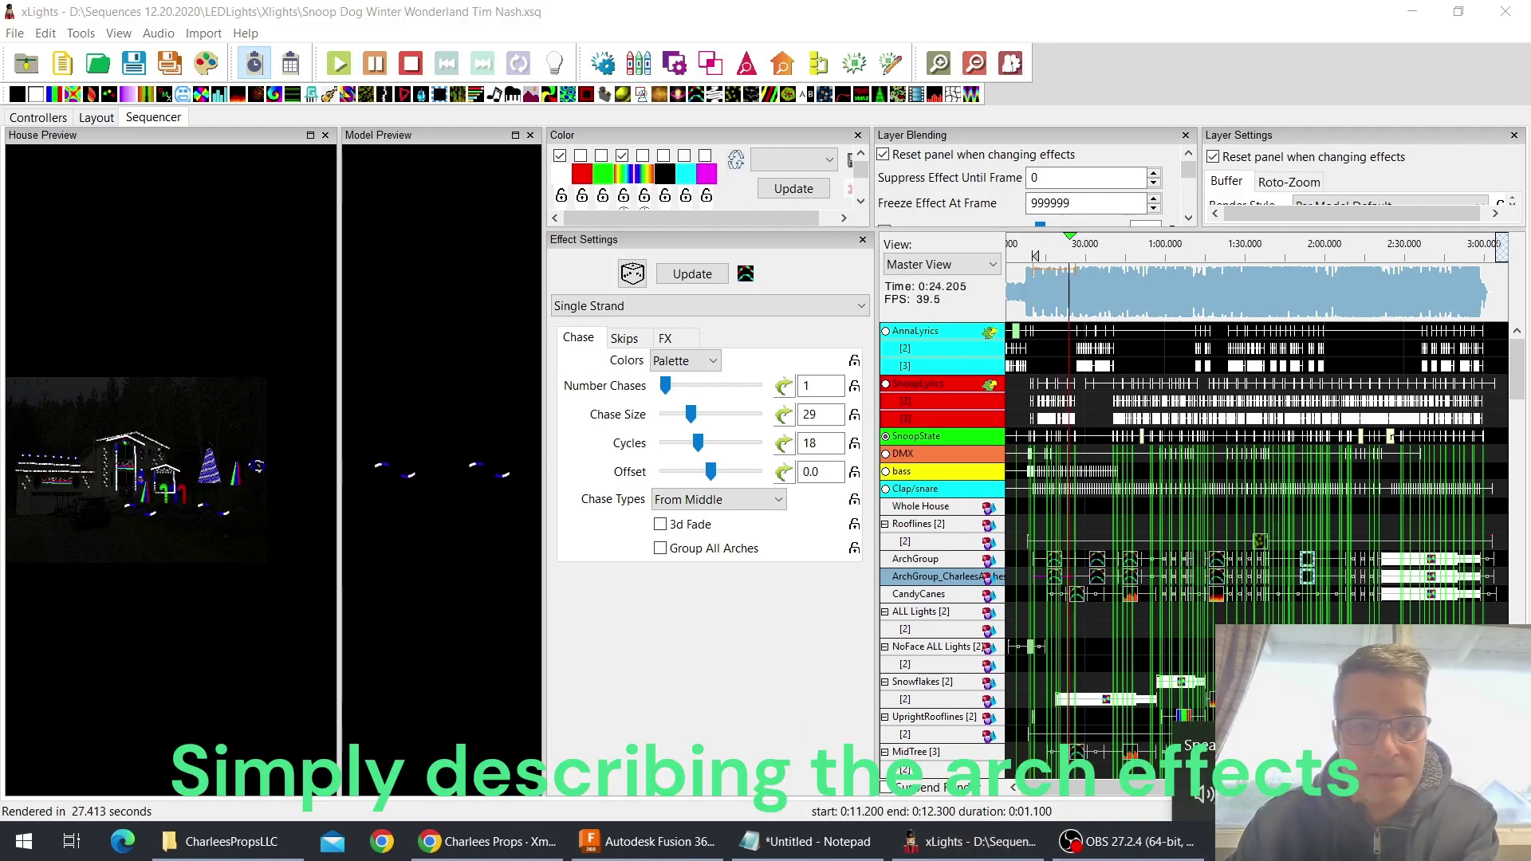
pyautogui.click(1137, 478)
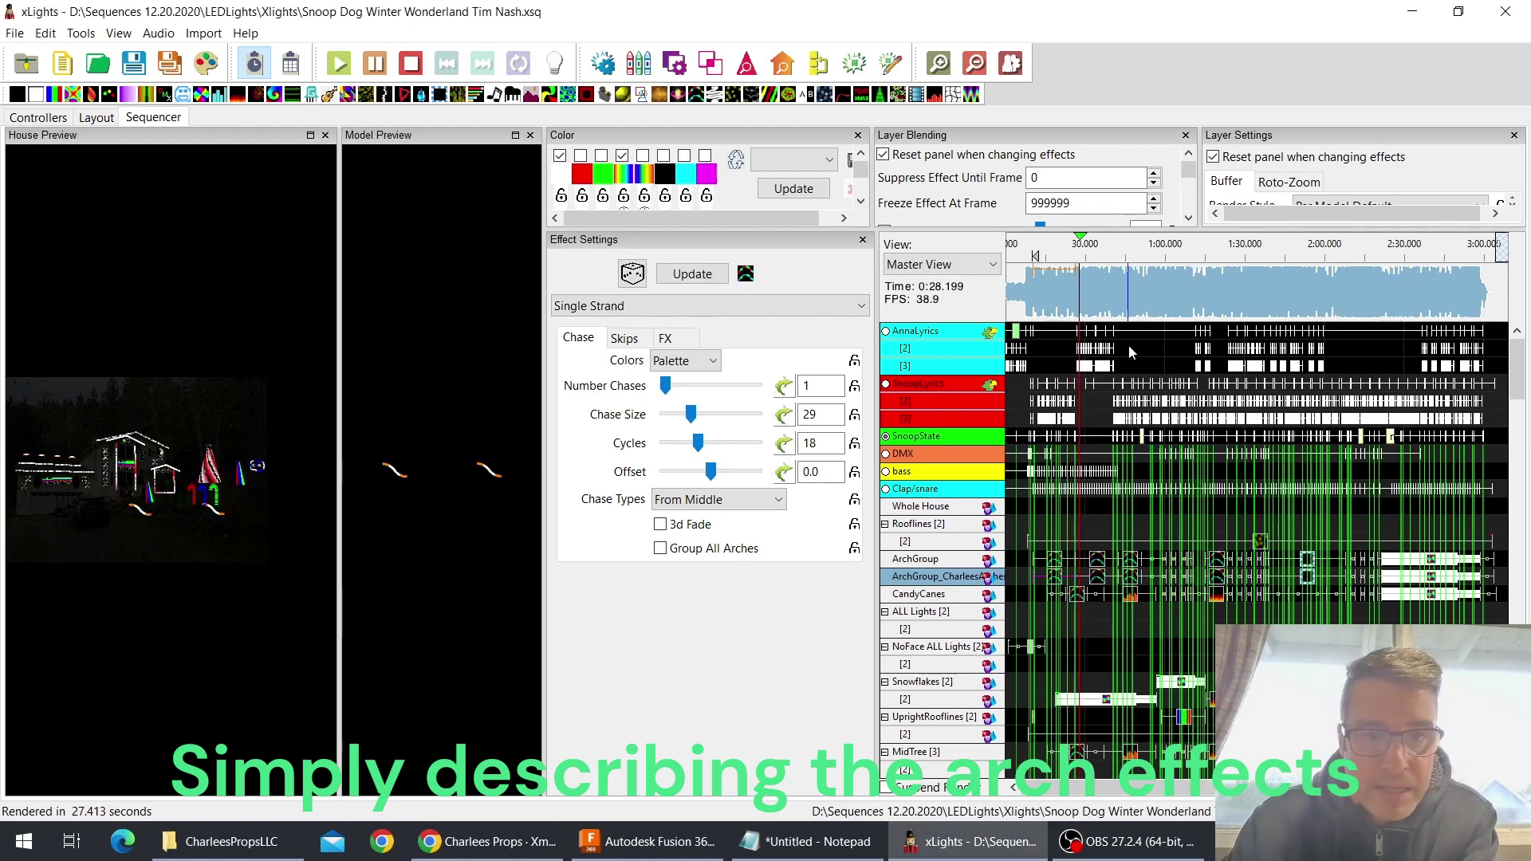
pyautogui.press('space')
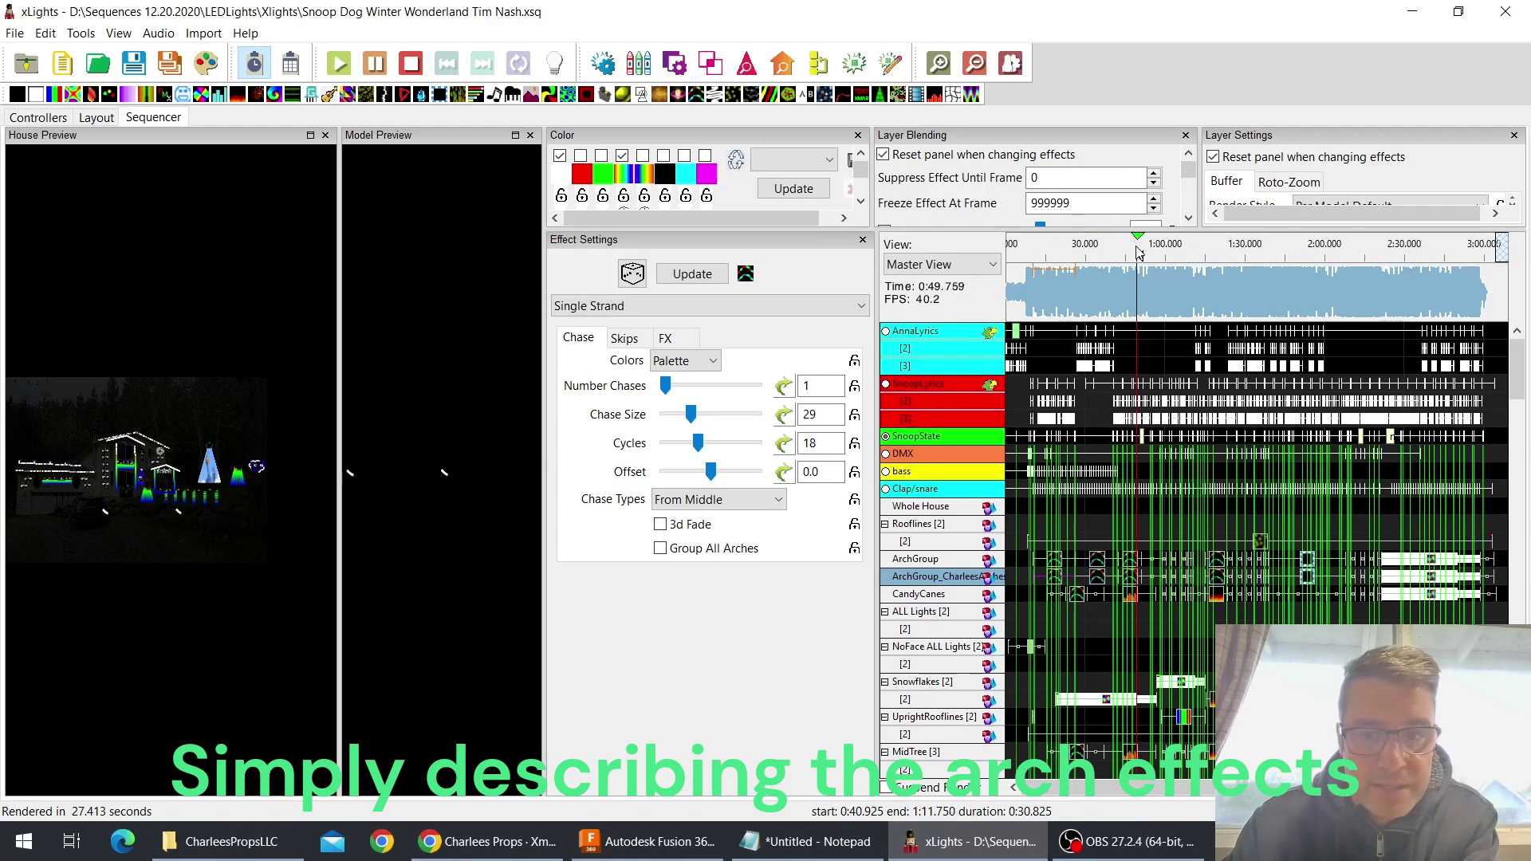
# Look at the arch models in the layout and return to the sequencer
pyautogui.click(93, 118)
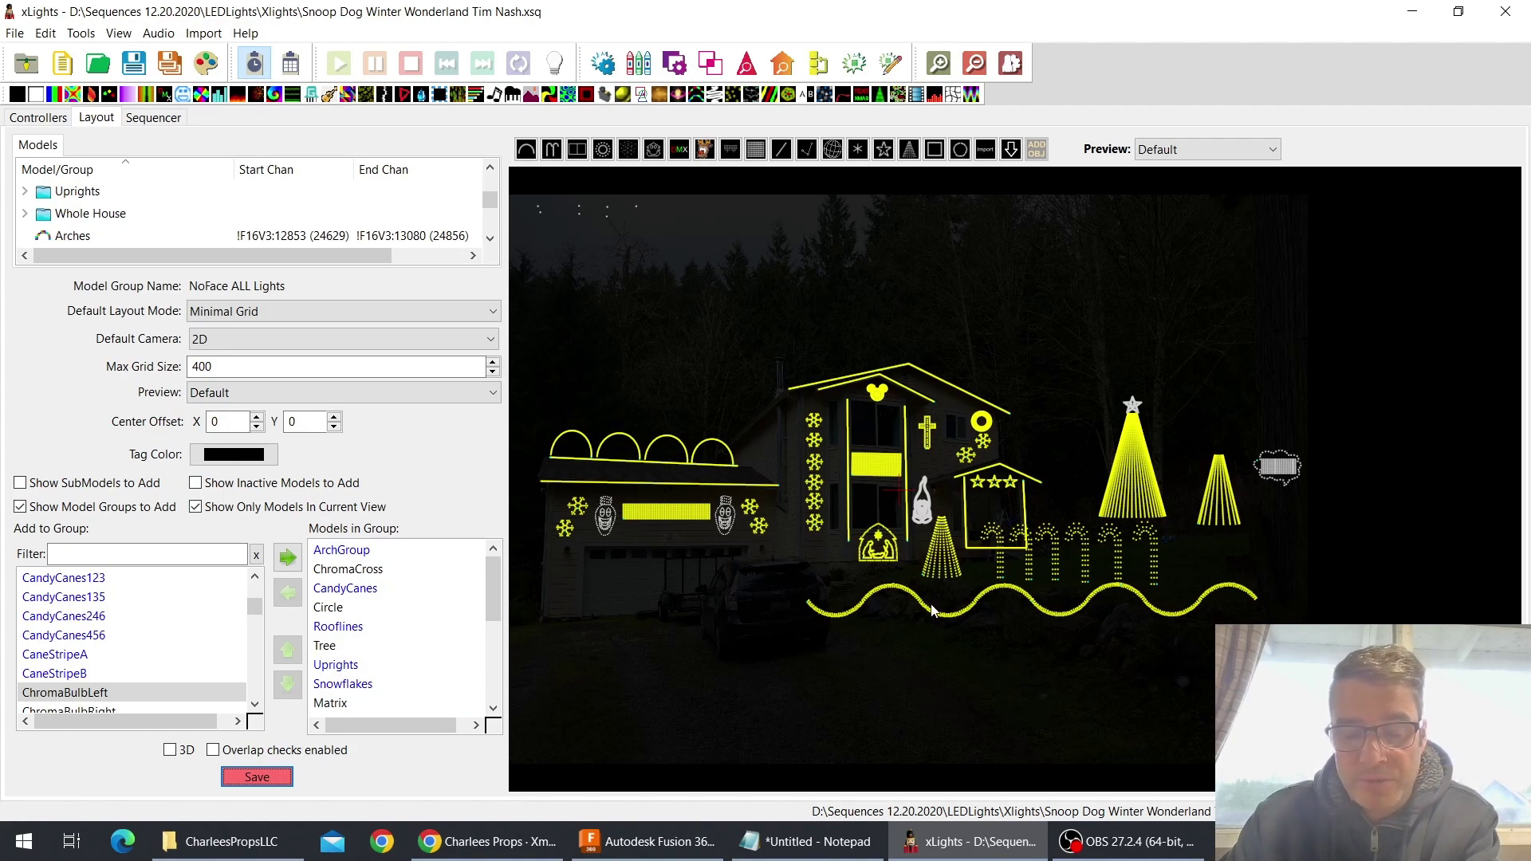
pyautogui.click(154, 119)
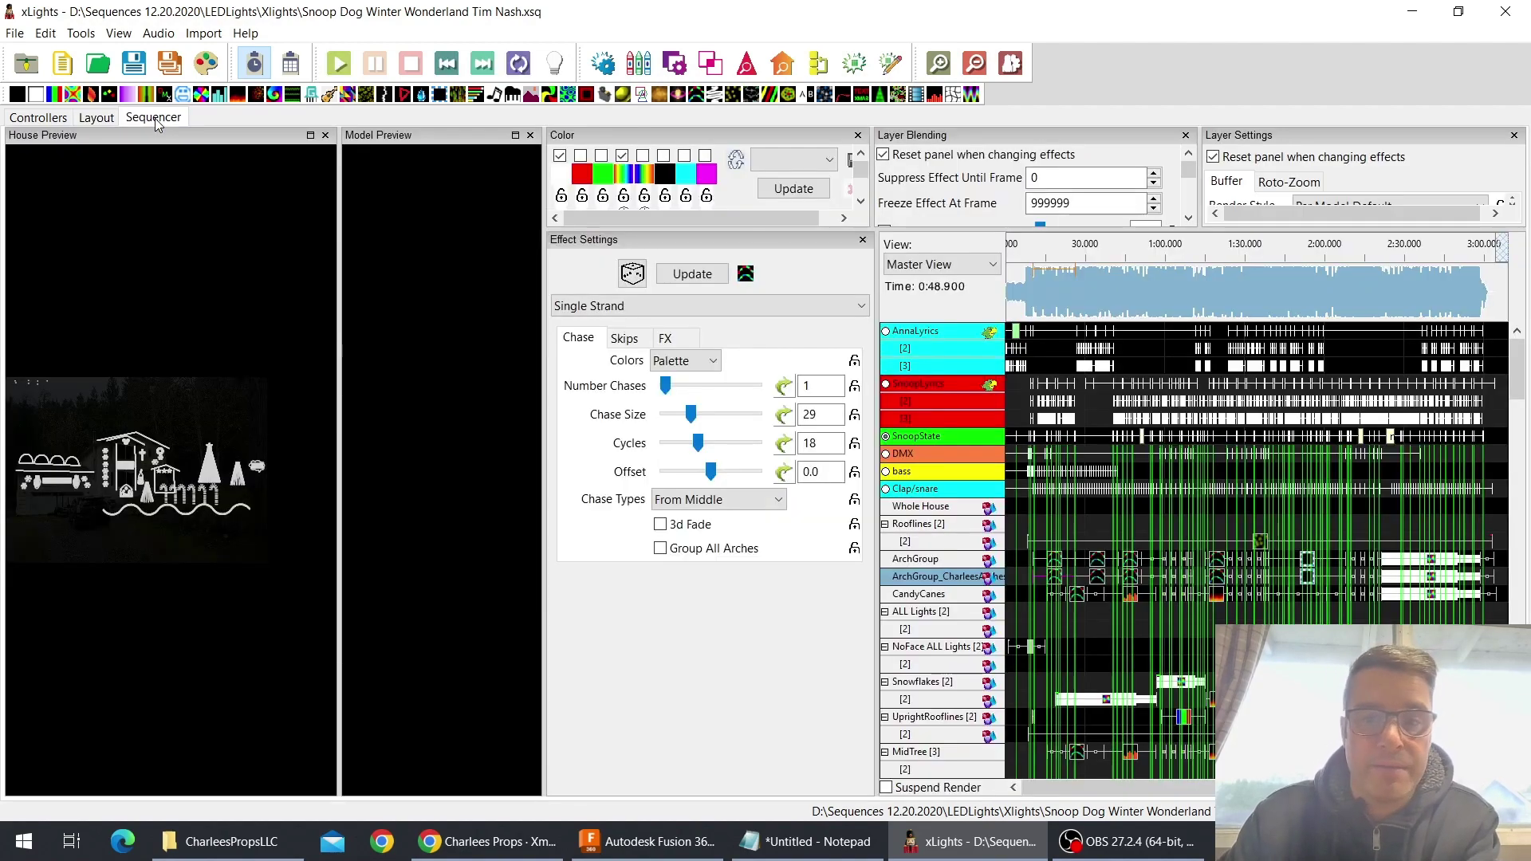